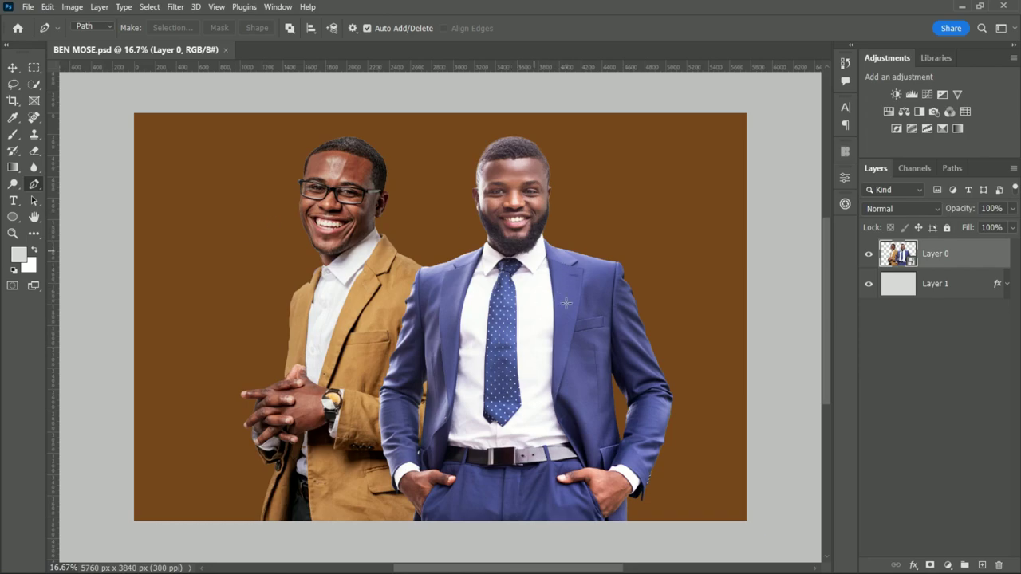
Create a 1080 × 1080 px Web document named INVITATION PROGRAM with an artboard
left_click(28, 6)
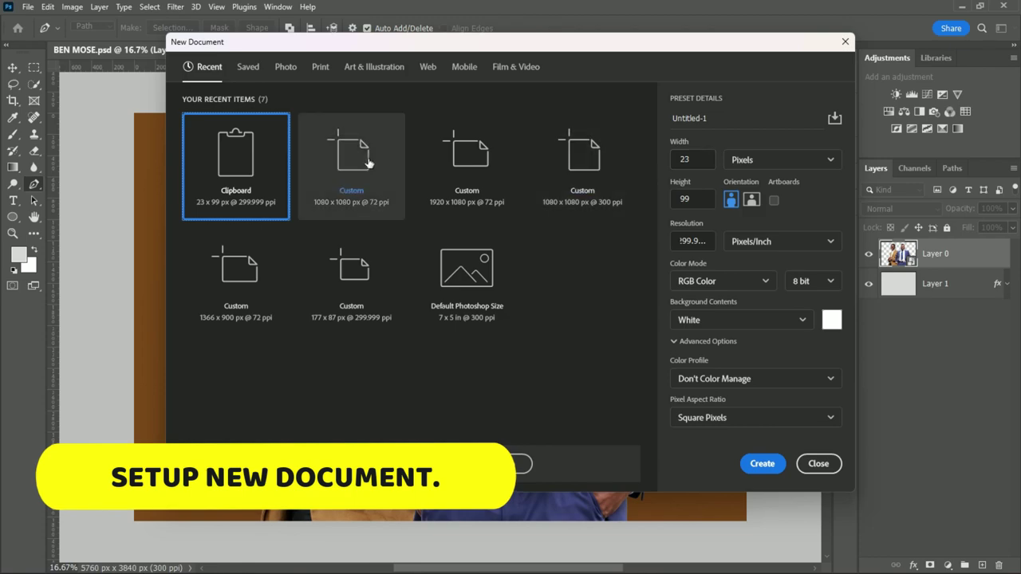
left_click(428, 67)
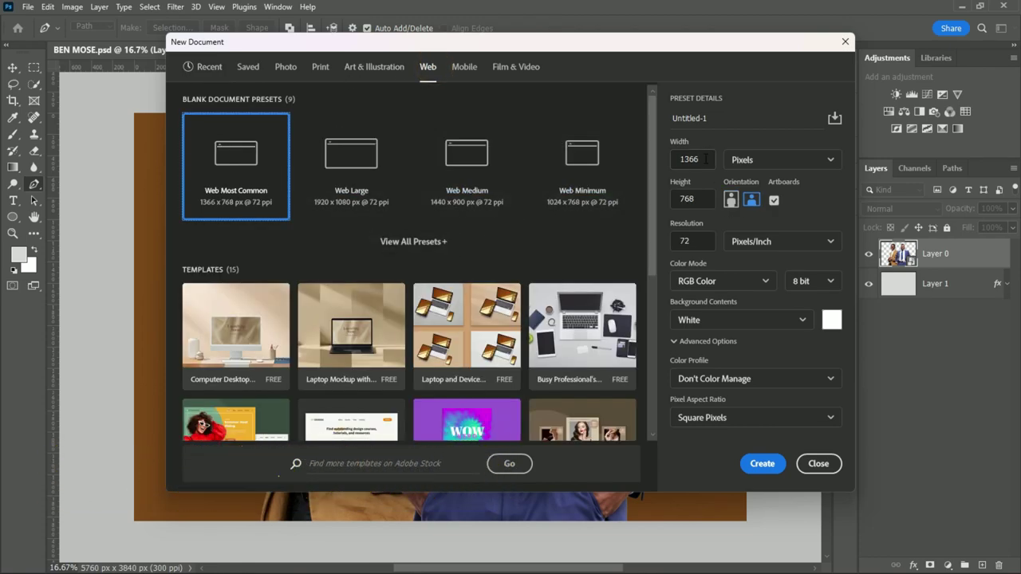
left_click(720, 117)
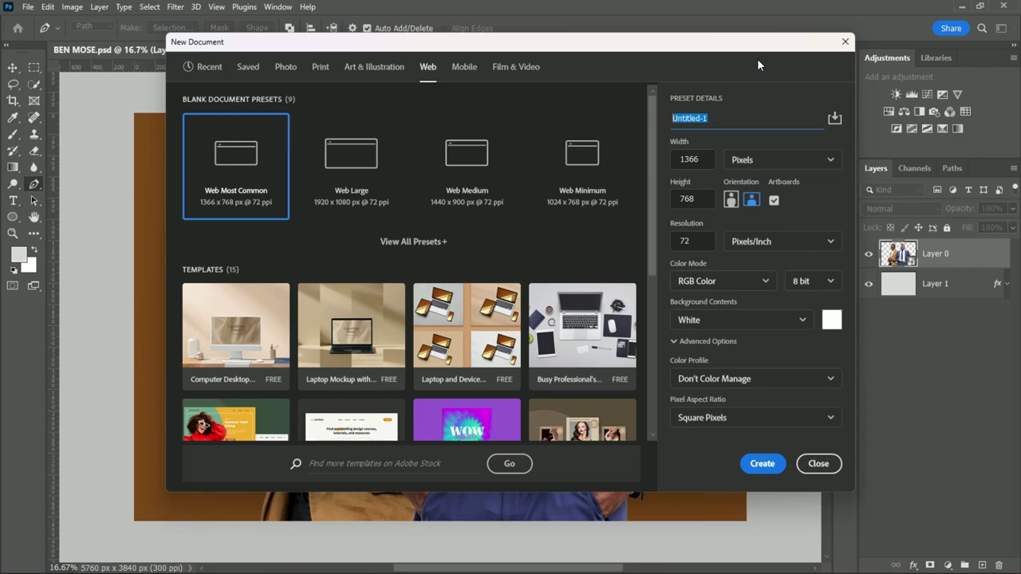
type("I")
type("NVITATION PROGRAM")
double_click(706, 161)
type("1080")
double_click(702, 199)
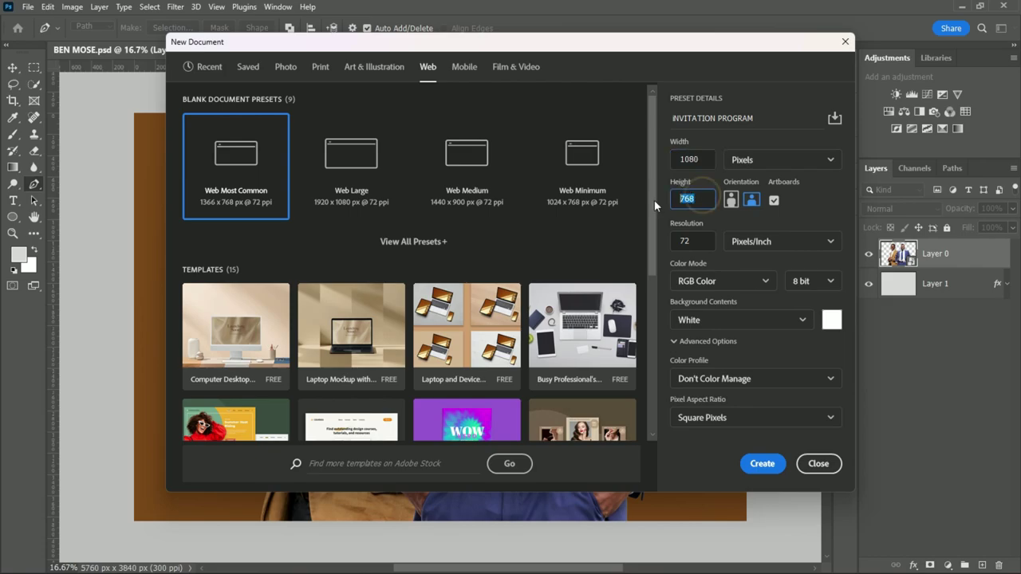
type("1080")
double_click(690, 240)
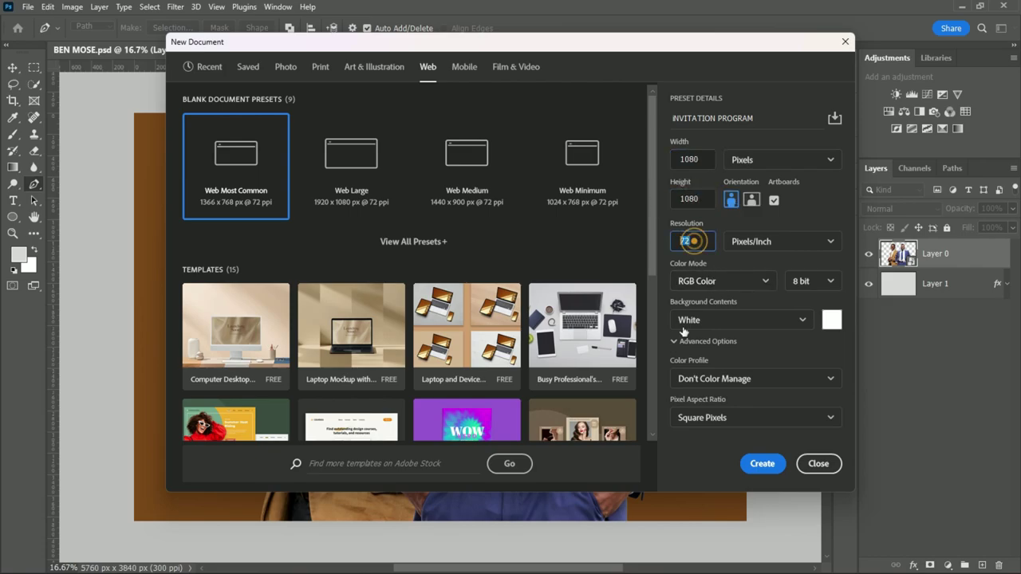
left_click(762, 463)
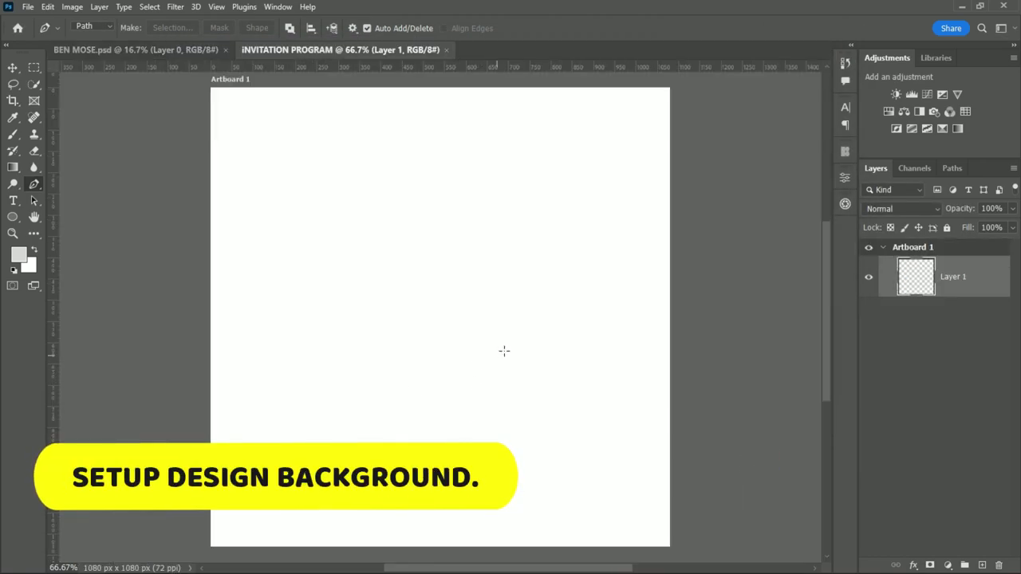
Fill the artboard layer with grey and rename it BG
key("alt+BackSpace")
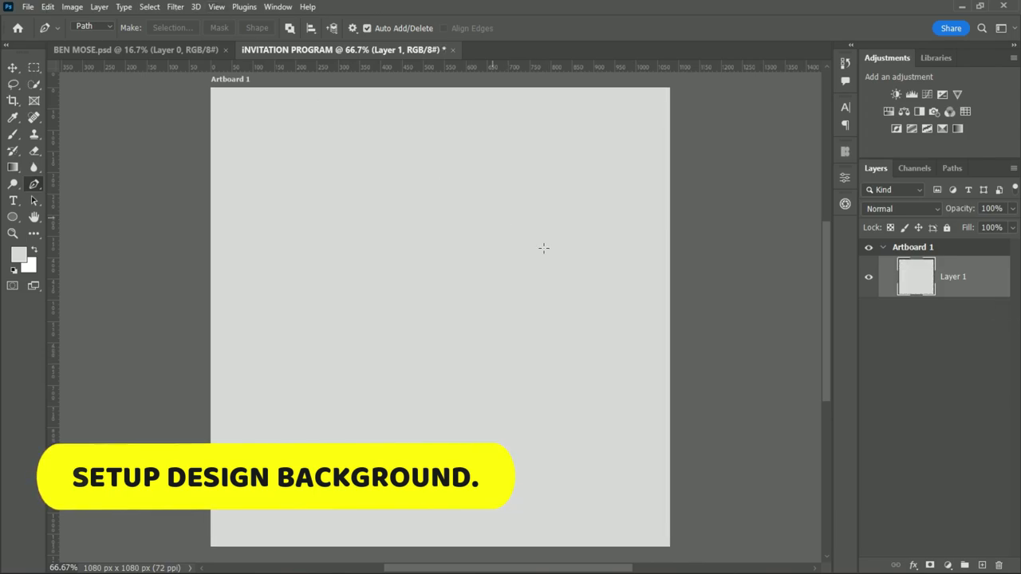
double_click(953, 277)
type("BG")
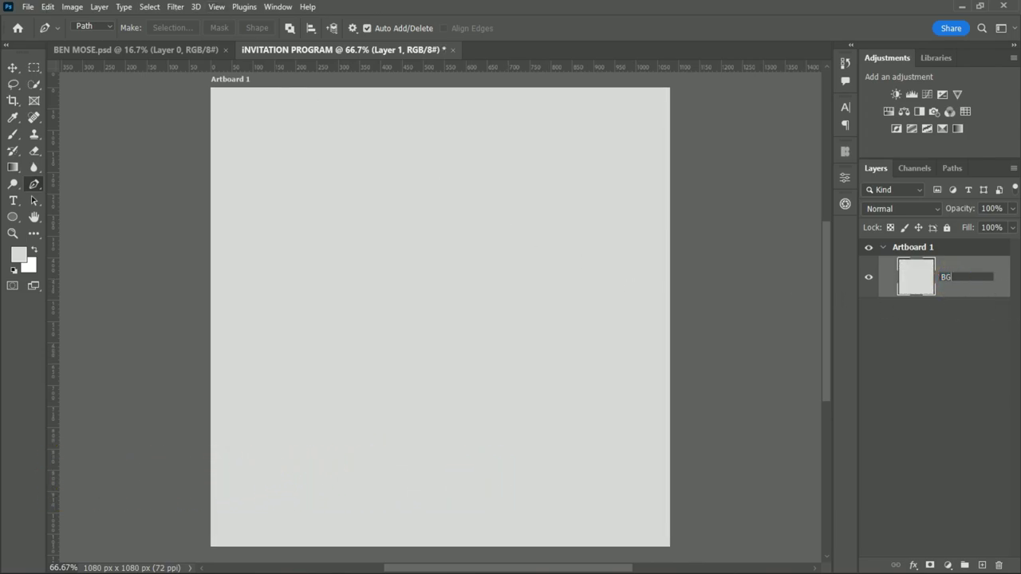
left_click(969, 390)
Enable a radial Gradient Overlay layer style on BG
double_click(958, 269)
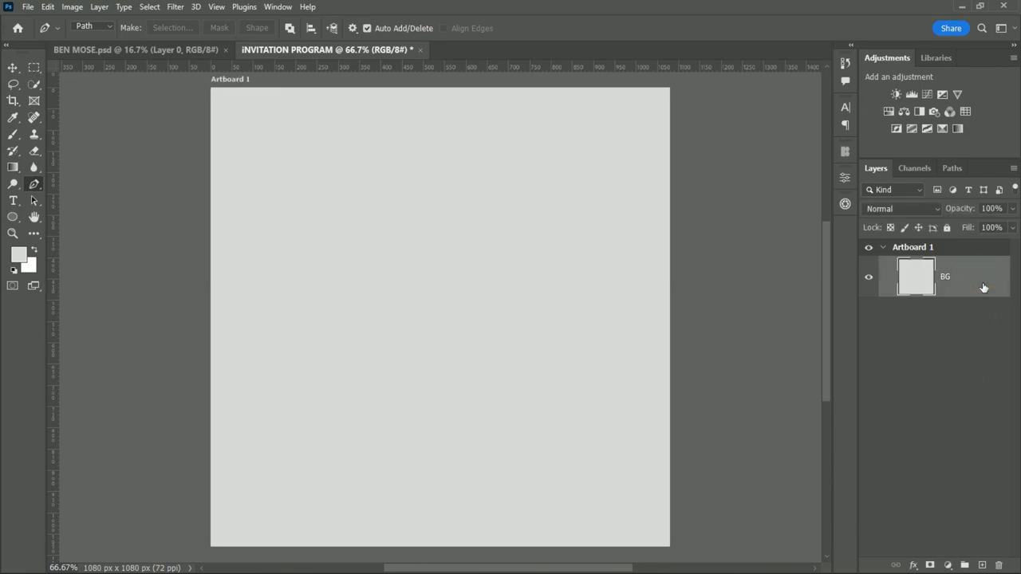
left_click(655, 233)
left_click(517, 359)
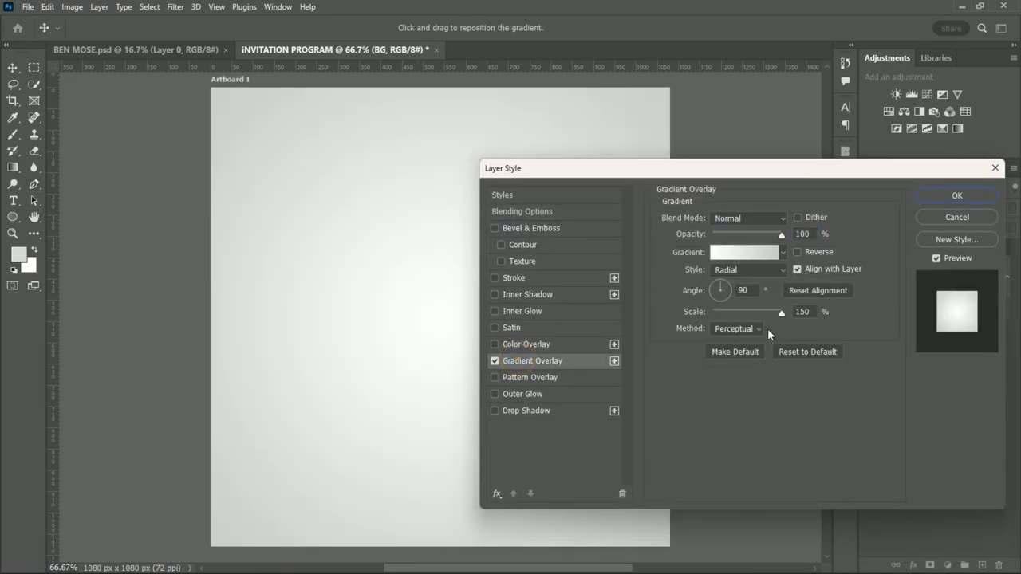
left_click(767, 327)
Set the gradient stops to white and light grey #cbcbcb and apply the overlay
left_click(643, 450)
double_click(644, 452)
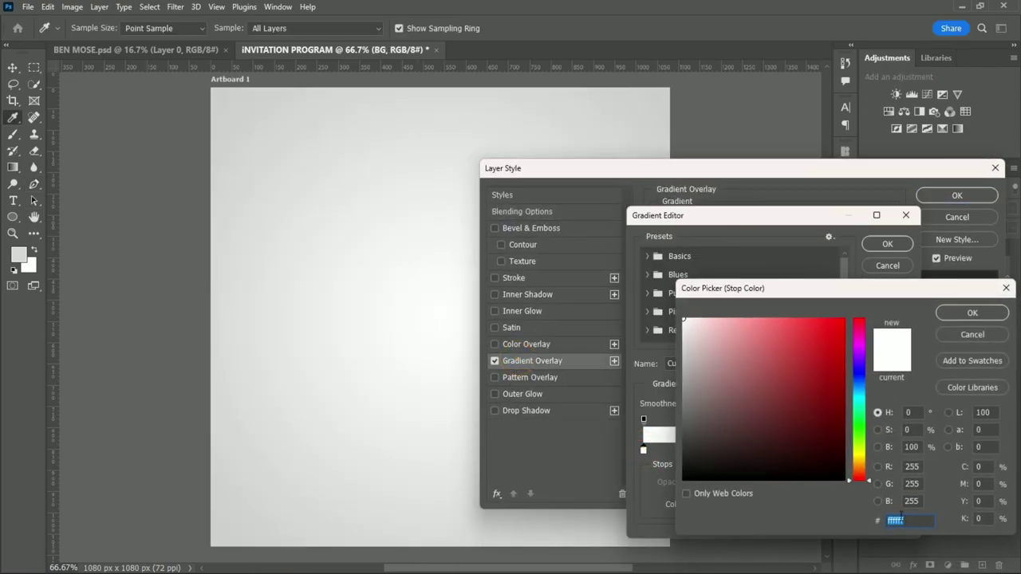
left_click(900, 517)
left_click(972, 313)
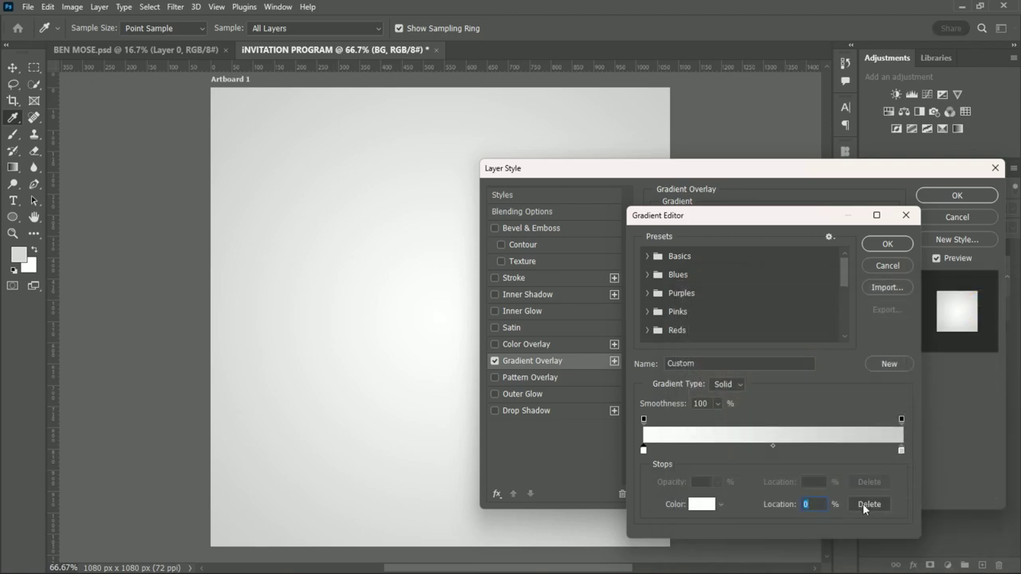
double_click(902, 450)
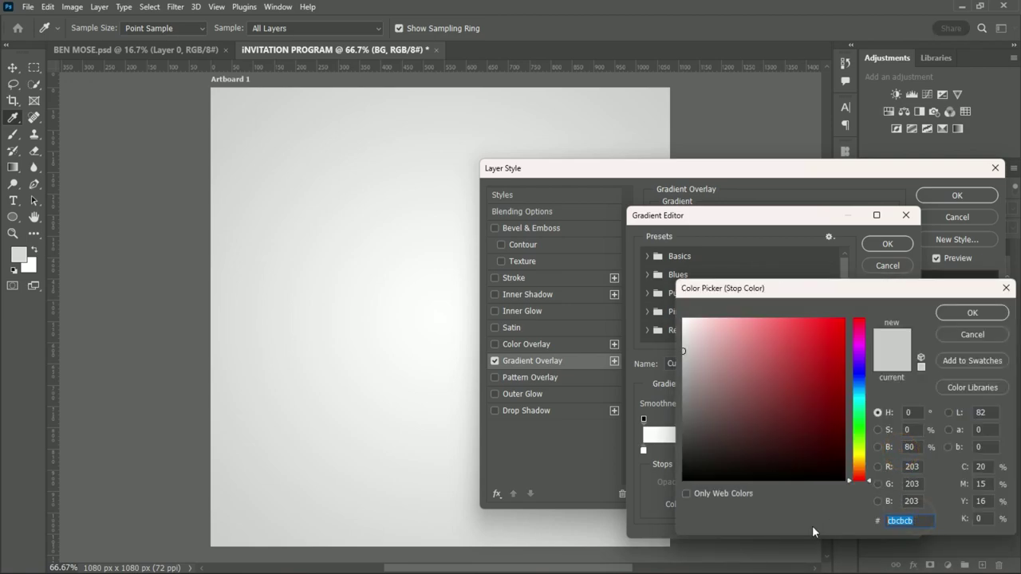
left_click(972, 312)
left_click(887, 243)
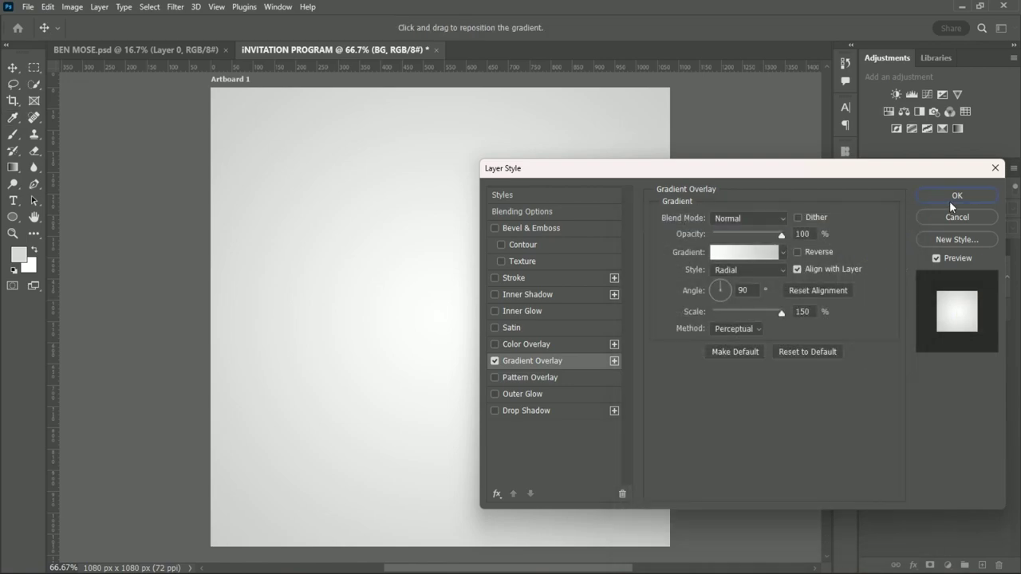
left_click(953, 196)
key("p")
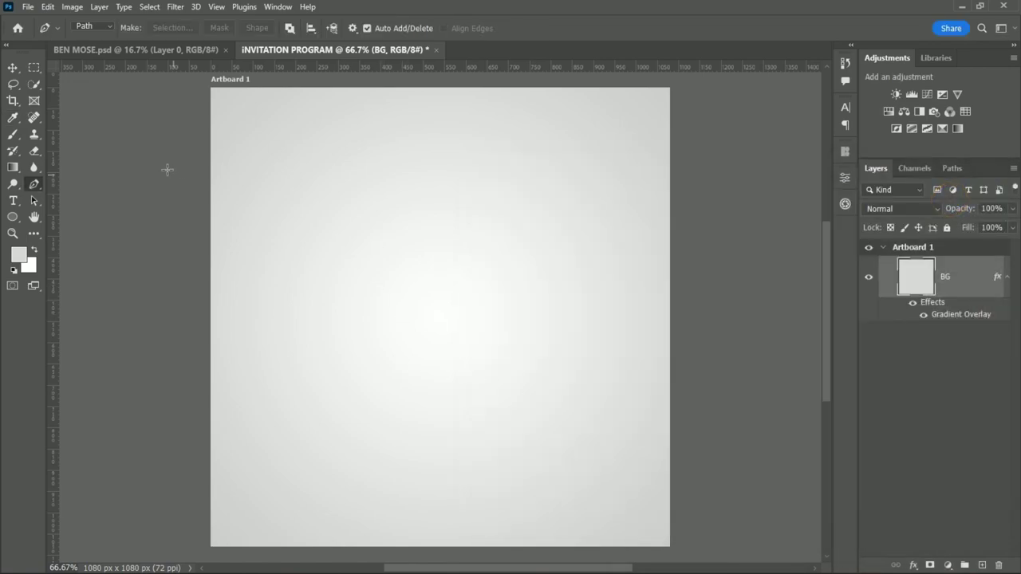
key("ctrl+1")
key("ctrl+0")
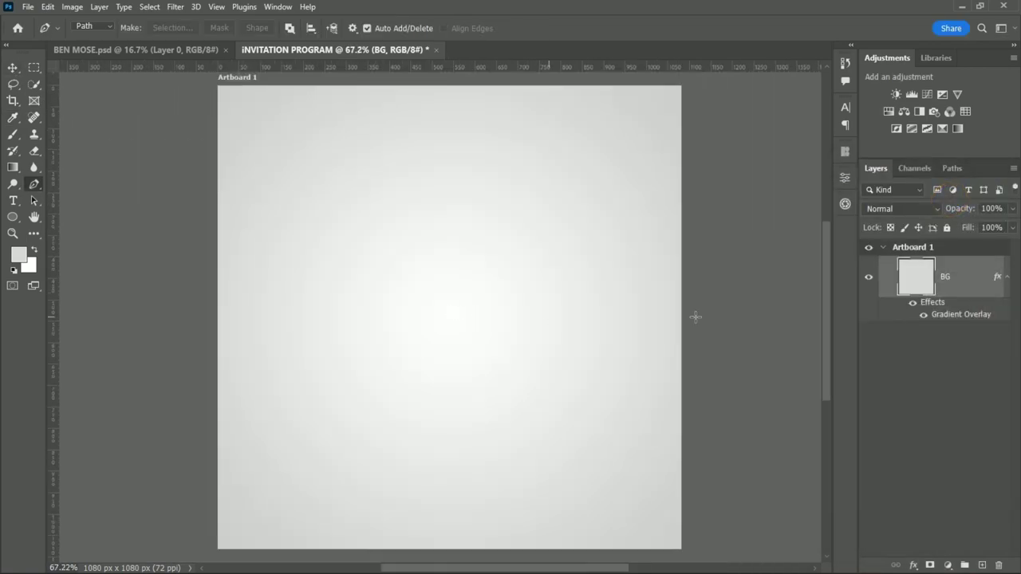
Add a new white-filled layer above BG and apply Add Noise to it
left_click(982, 565)
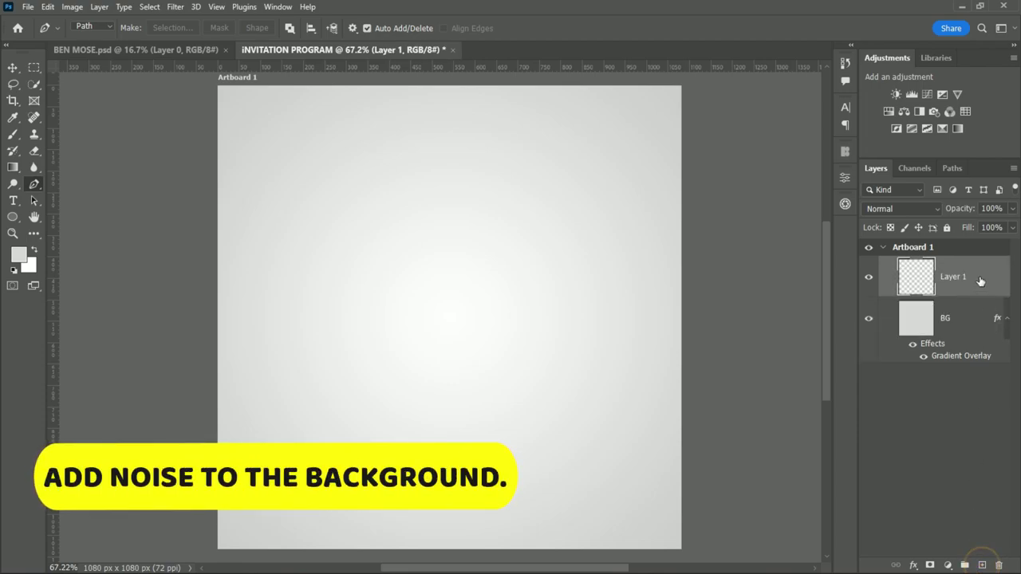
left_click(34, 250)
key("alt+BackSpace")
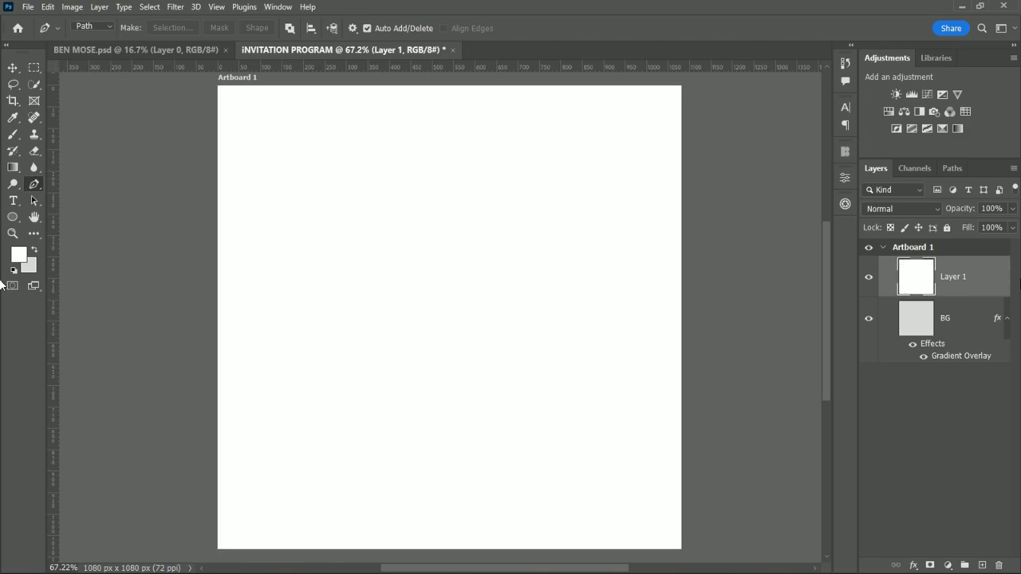
left_click(174, 6)
mouse_move(186, 206)
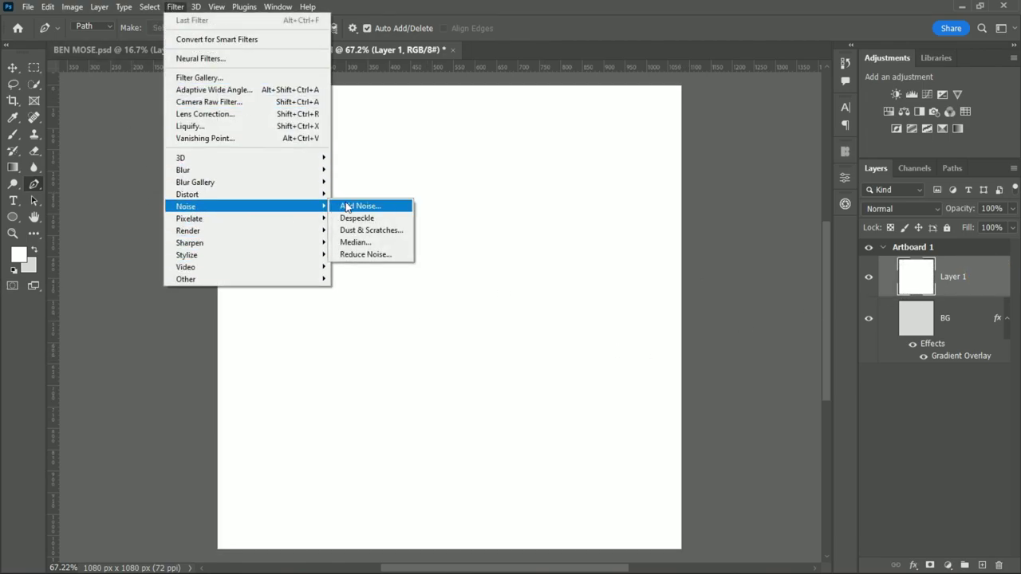
left_click(344, 201)
type("8")
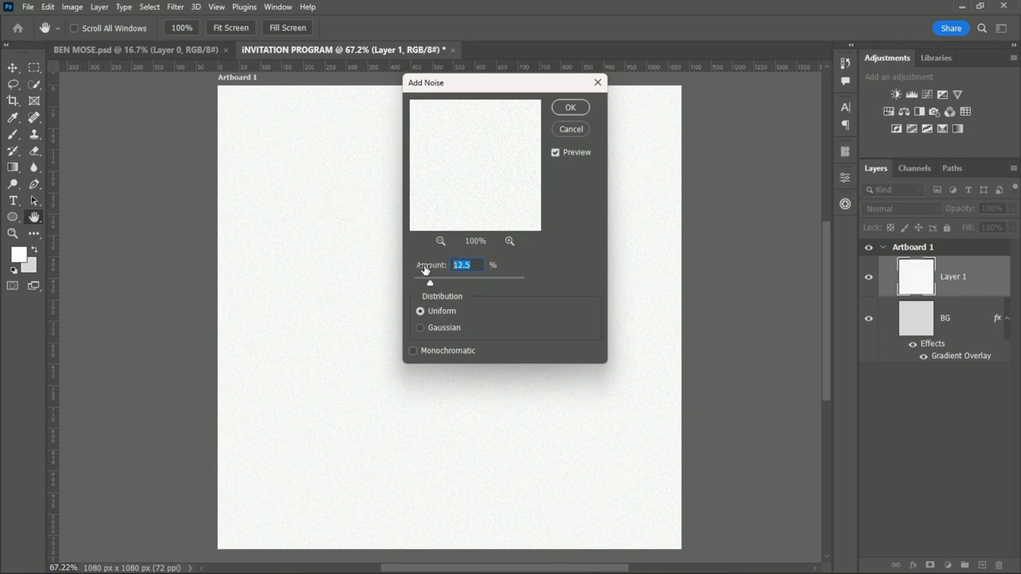
left_click(570, 107)
Set Layer 1 to Multiply blending at about 42% opacity
key("p")
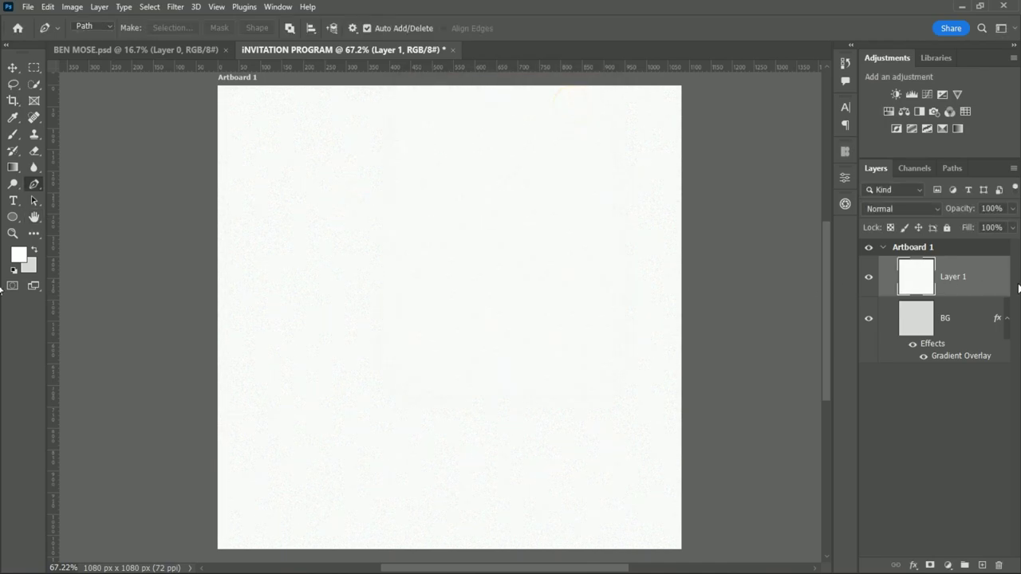
left_click(984, 283)
left_click(933, 209)
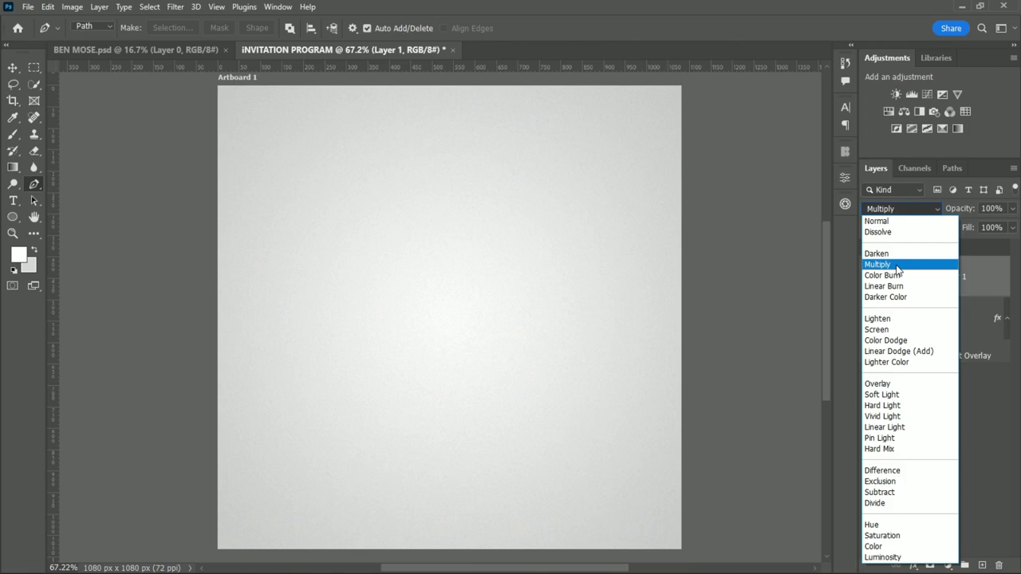
left_click(897, 264)
left_click(1012, 208)
left_click_drag(1013, 223, 985, 227)
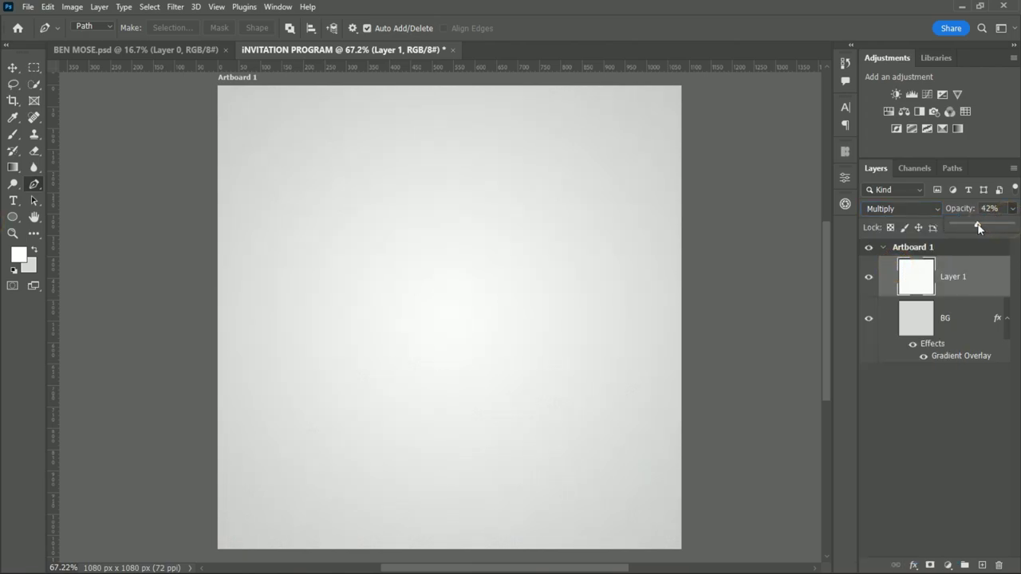
left_click(988, 264)
left_click(913, 391)
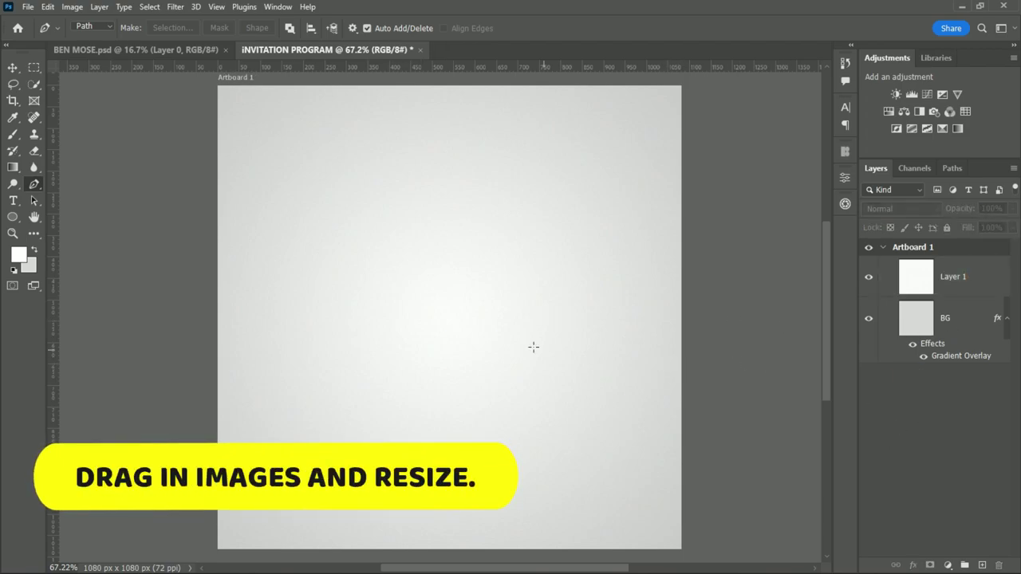
Bring the two men's photo into the invitation document inside Artboard 1
left_click(147, 50)
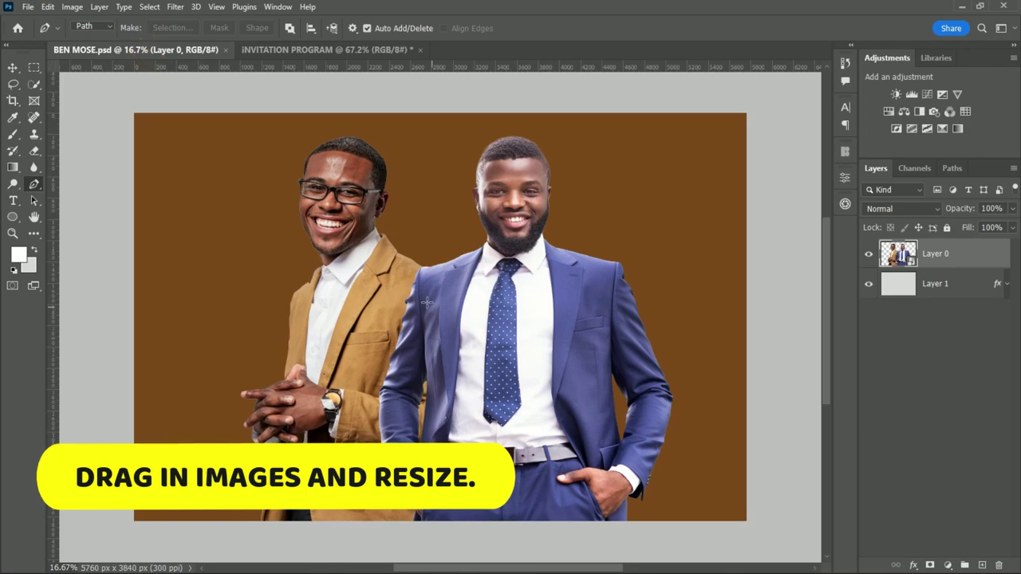
key("v")
mouse_move(260, 192)
left_mouse_down()
mouse_move(306, 65)
mouse_move(529, 334)
left_mouse_up()
scroll(528, 333, "down", 3, "alt")
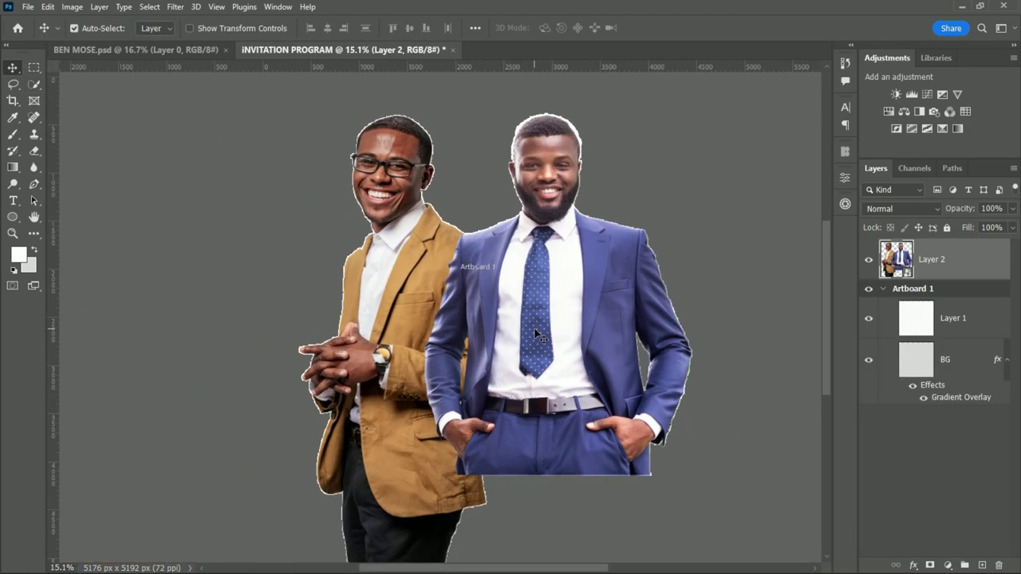
scroll(528, 333, "down", 2, "alt")
scroll(529, 333, "down", 1, "alt")
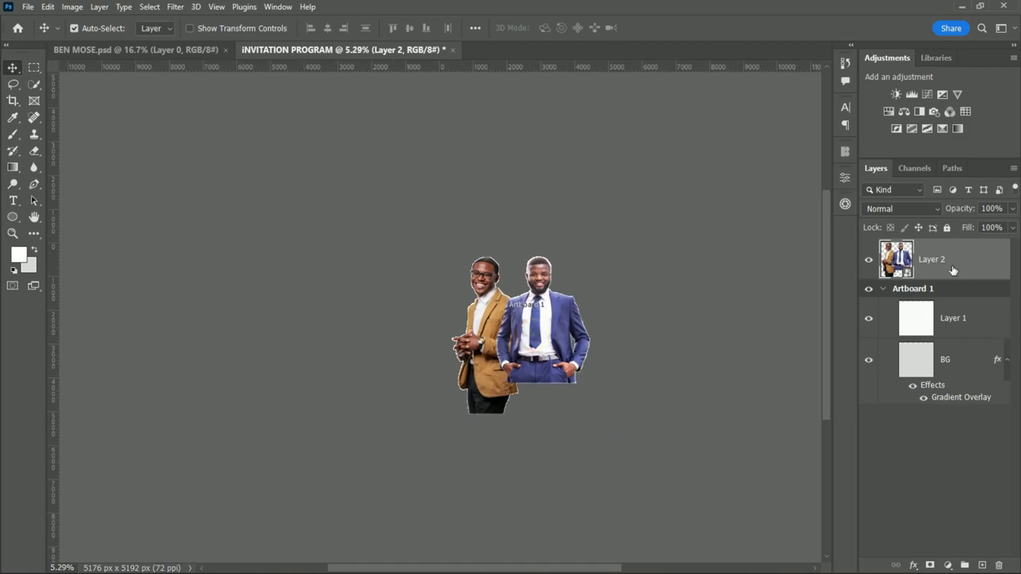
left_click_drag(948, 262, 918, 289)
left_click(552, 350)
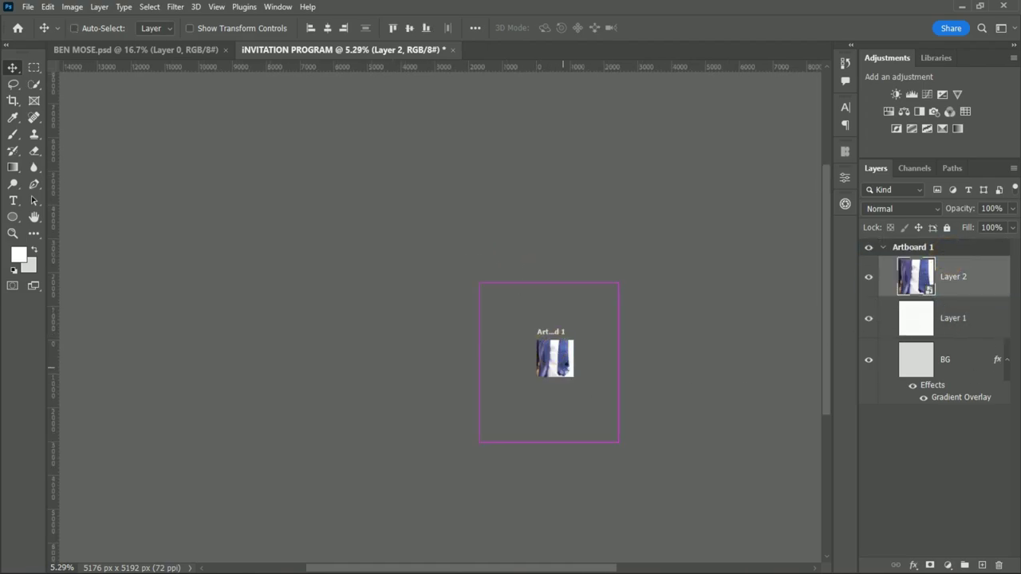
Scale the photo down and move it to the artboard's bottom
key("ctrl+t")
left_click_drag(617, 360, 560, 373)
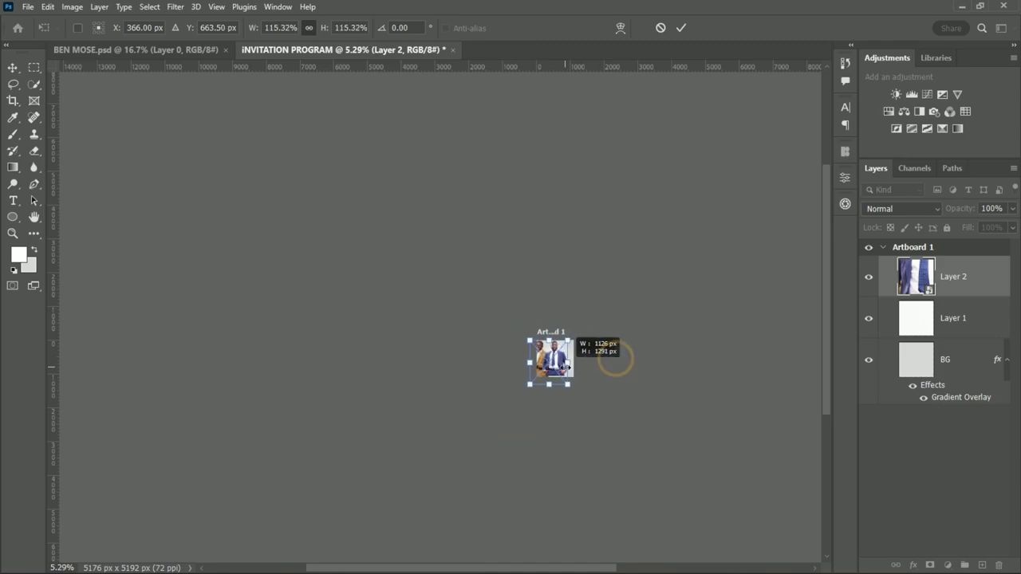
left_click(681, 28)
scroll(560, 387, "up", 3)
scroll(560, 387, "up", 5)
left_click_drag(443, 362, 488, 414)
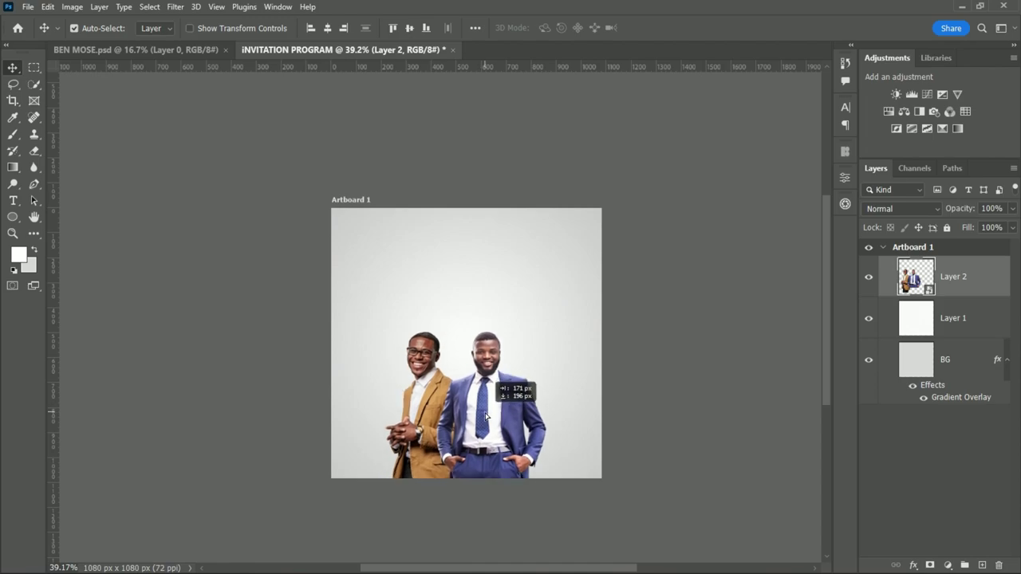
Enlarge the photo to about 71% and centre it along the bottom edge
scroll(514, 373, "up", 2)
left_click_drag(828, 360, 829, 379)
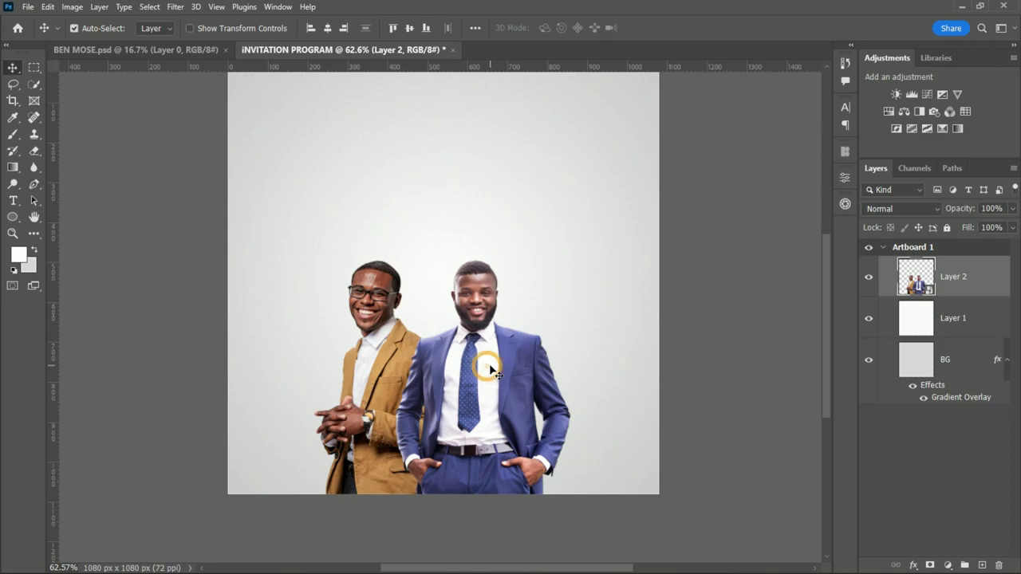
key("ctrl+t")
left_click_drag(556, 413, 587, 402)
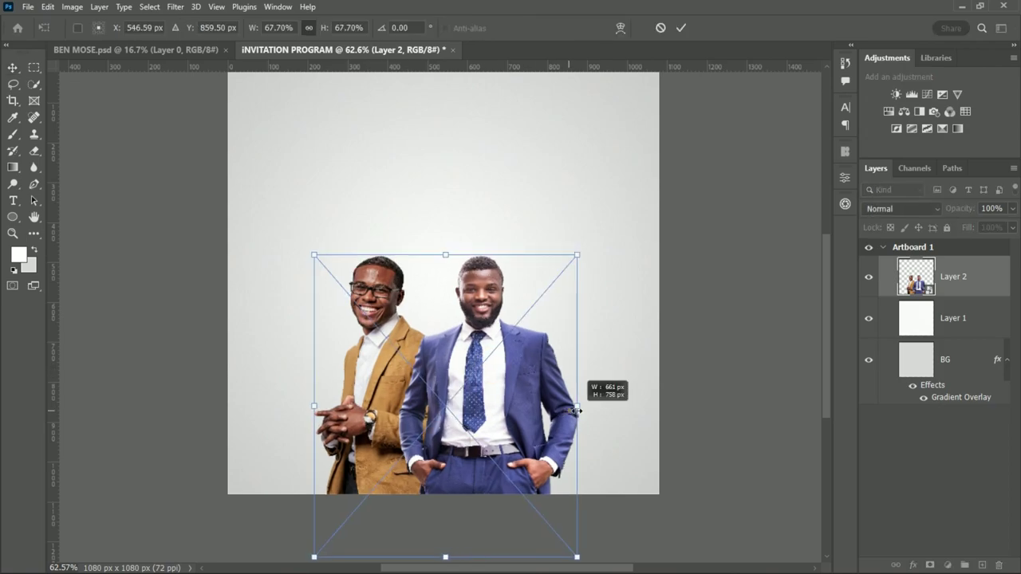
left_click_drag(482, 454, 471, 447)
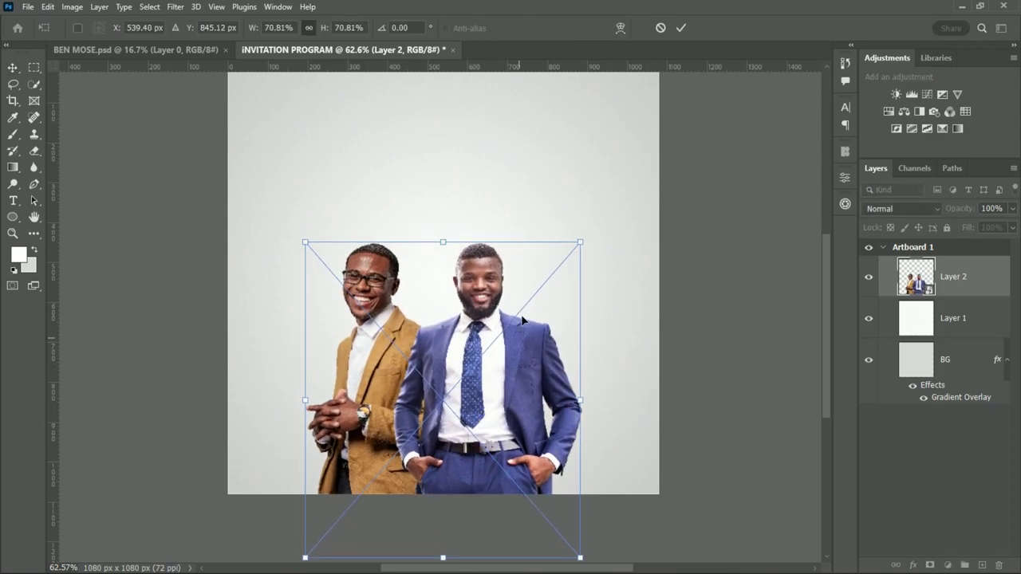
left_click(680, 28)
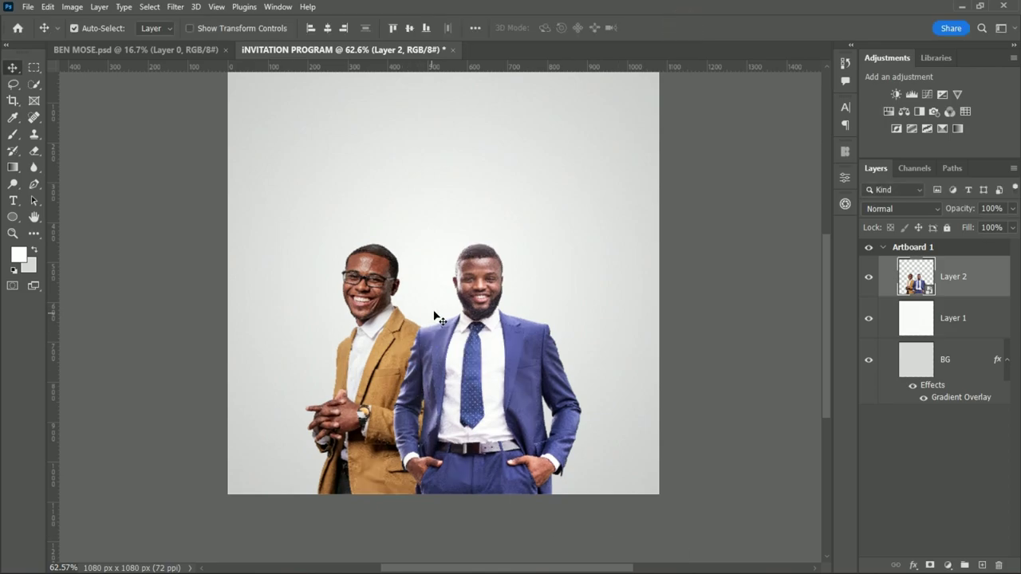
scroll(444, 315, "up", 1)
scroll(459, 316, "up", 3)
scroll(447, 322, "down", 4)
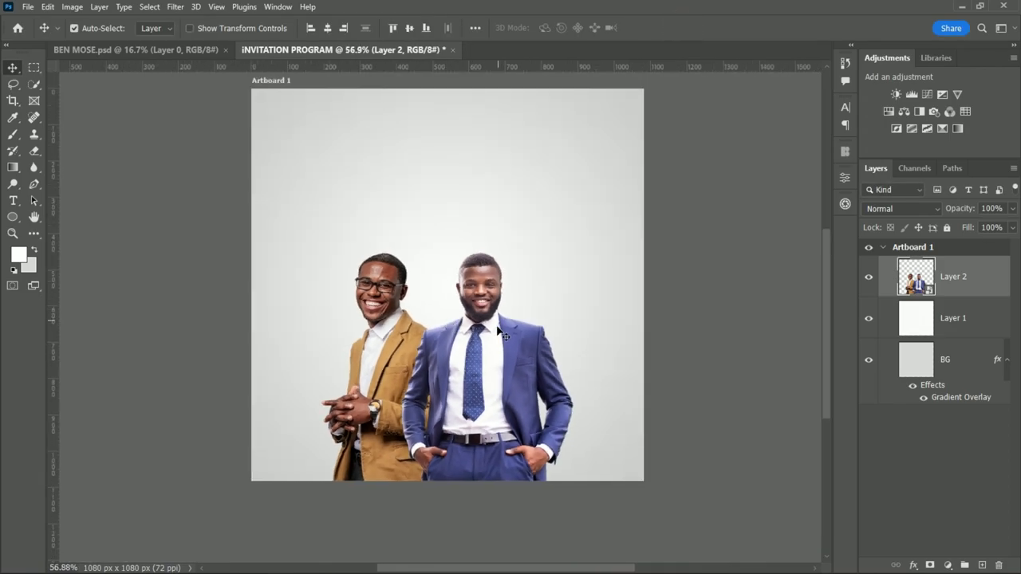
scroll(825, 337, "up", 1)
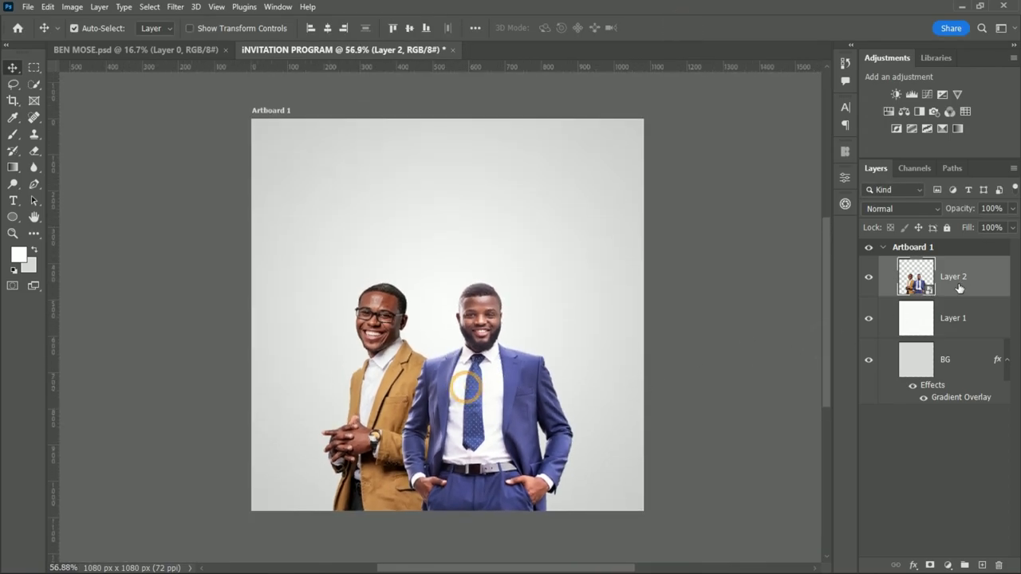
left_click(965, 278)
Clip a Hue/Saturation adjustment to Layer 2 with Saturation -100, Hue -180, Lightness +11
left_click(947, 565)
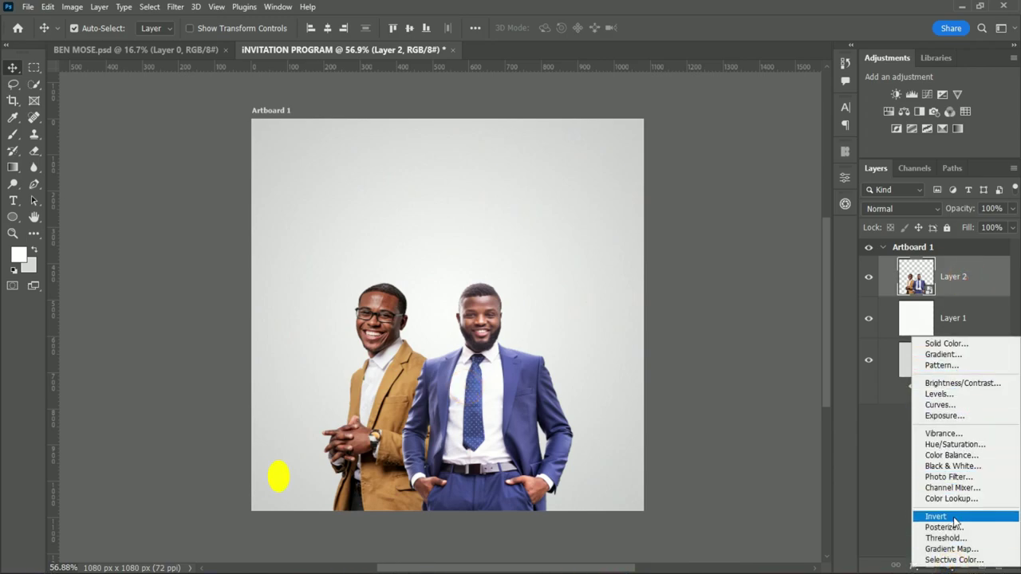
left_click(954, 444)
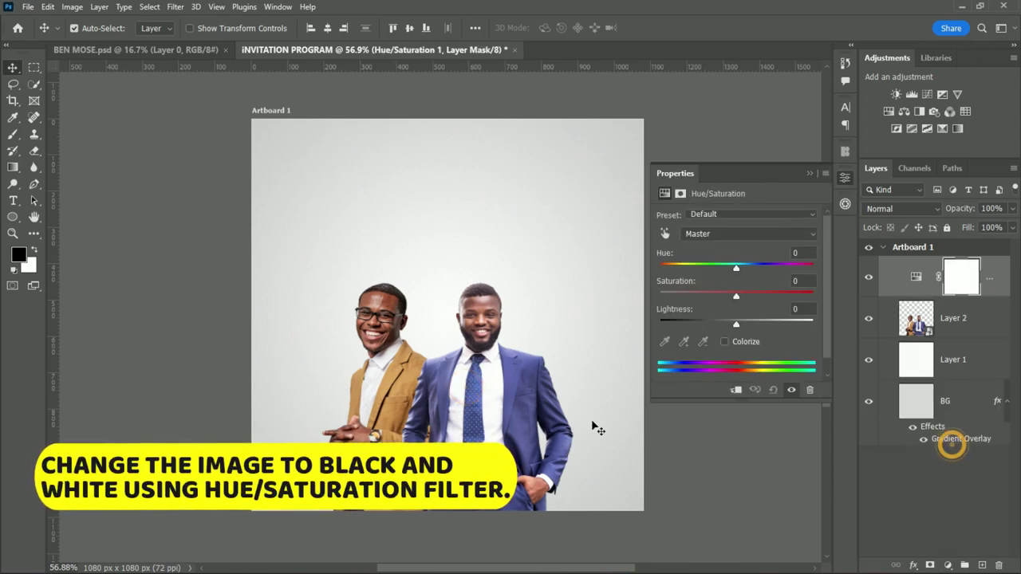
left_click(734, 389)
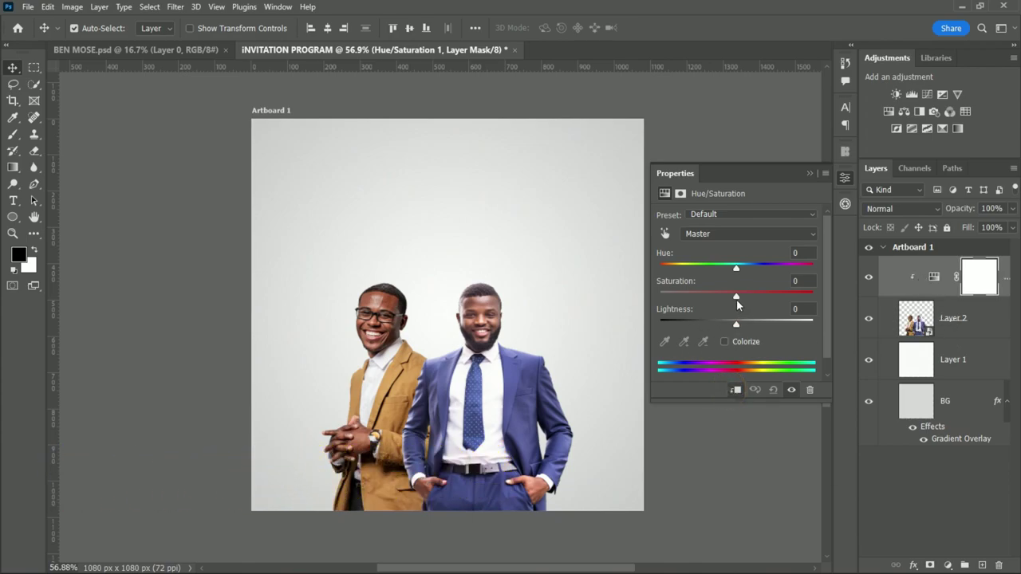
left_click_drag(736, 296, 659, 296)
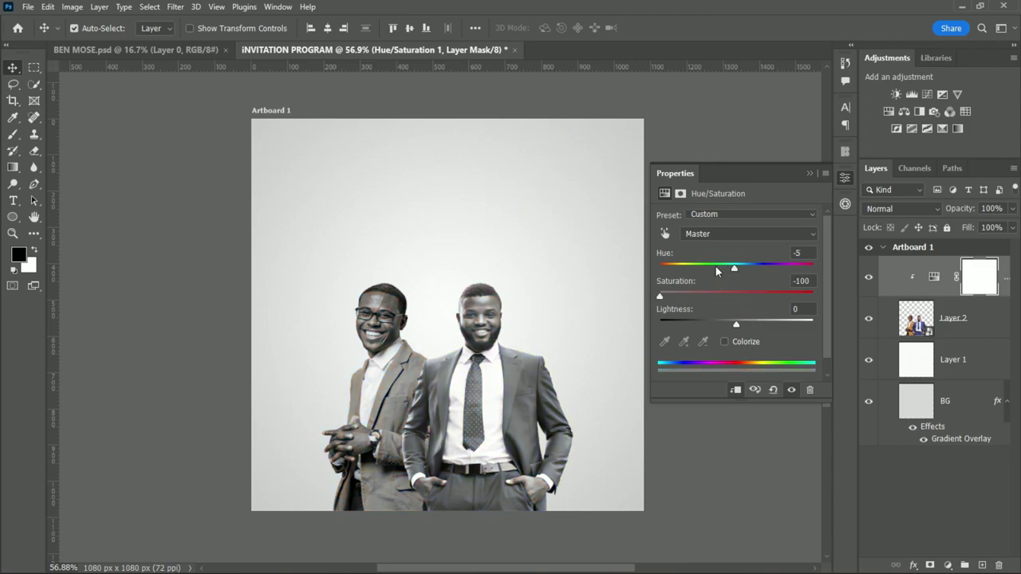
left_click_drag(734, 268, 506, 271)
left_click_drag(736, 321, 745, 326)
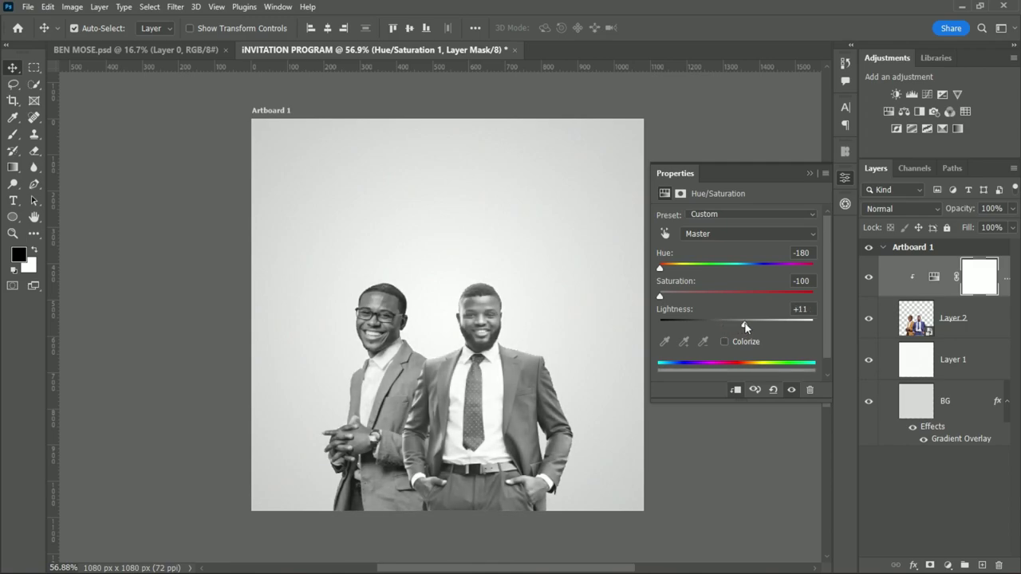
left_click(806, 173)
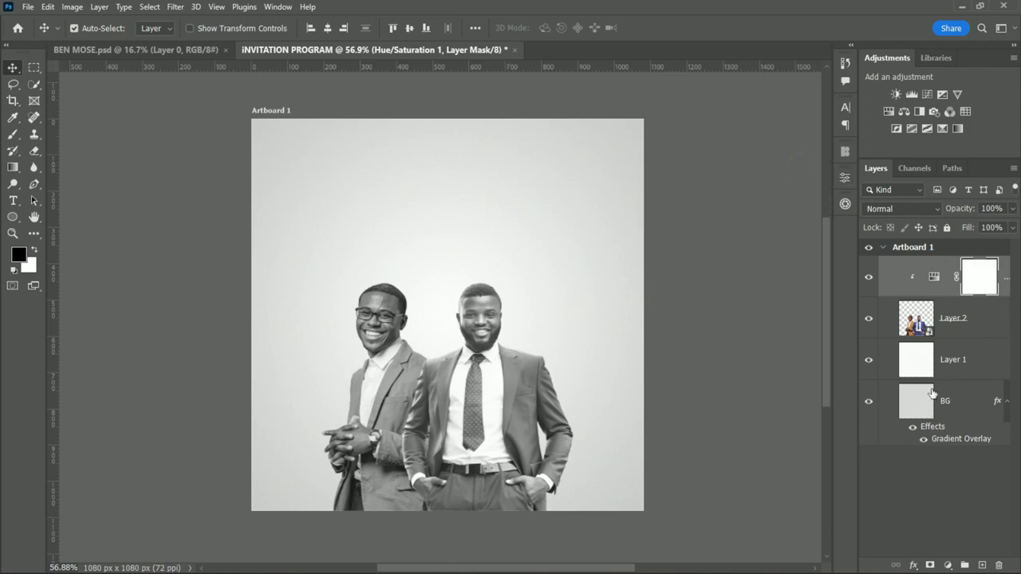
left_click(957, 321)
Add a Gradient Map adjustment above the photo and set its left stop to black
left_click(937, 276)
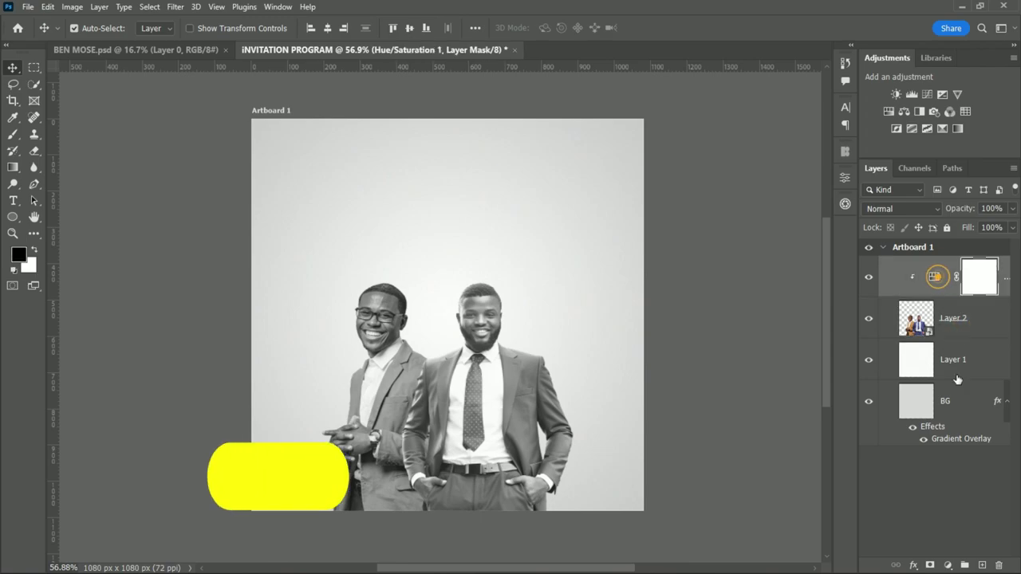
left_click(950, 564)
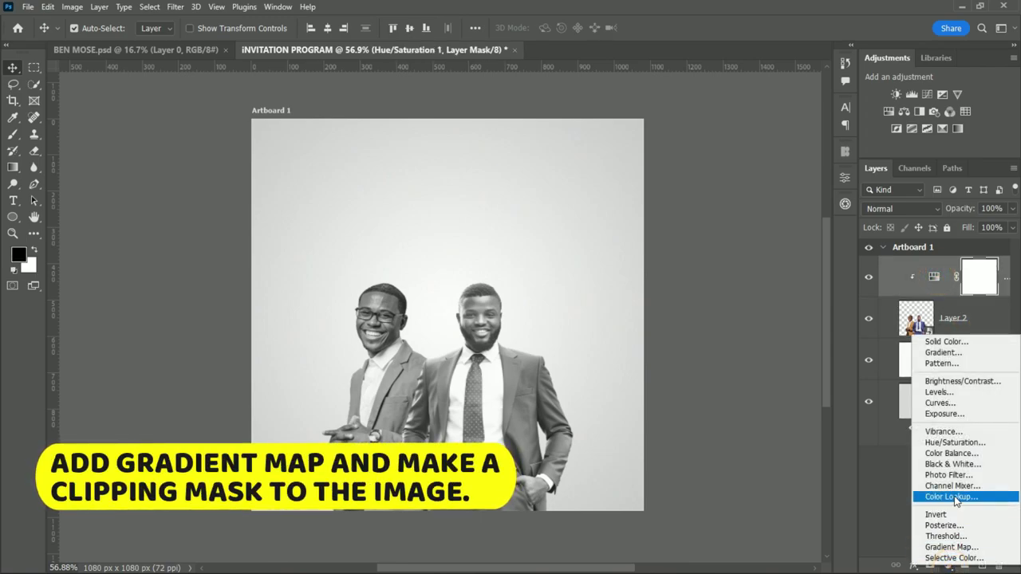
left_click(950, 547)
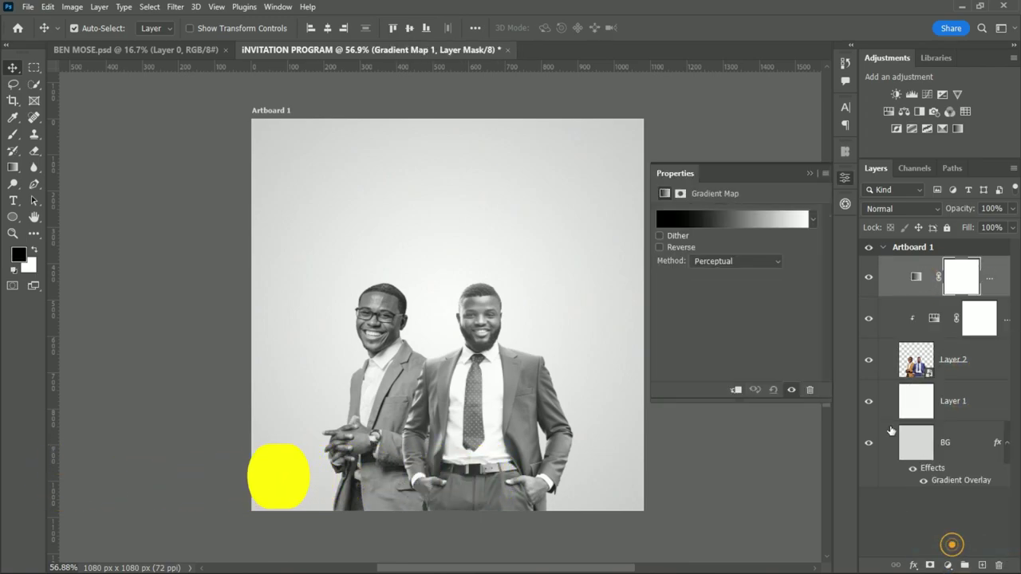
left_click(728, 218)
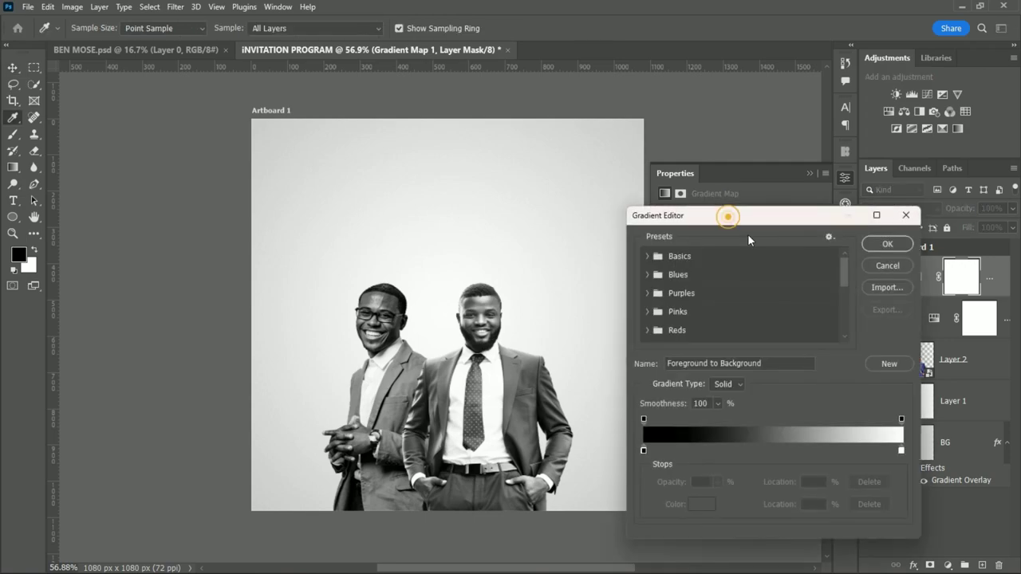
double_click(643, 448)
left_click(716, 458)
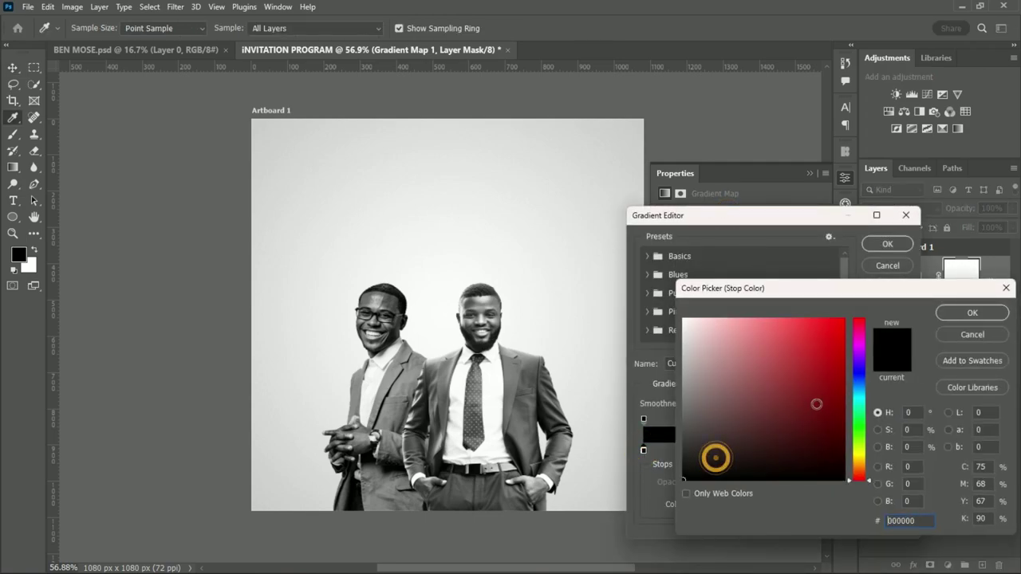
left_click(957, 315)
left_click(892, 247)
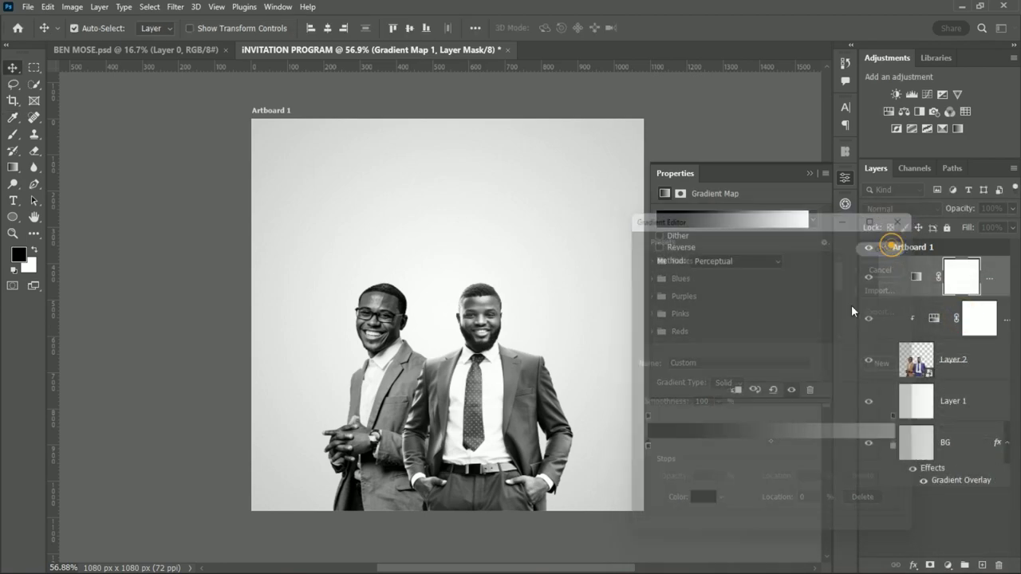
Set the Gradient Map's right stop to white and apply the gradient
left_click(784, 219)
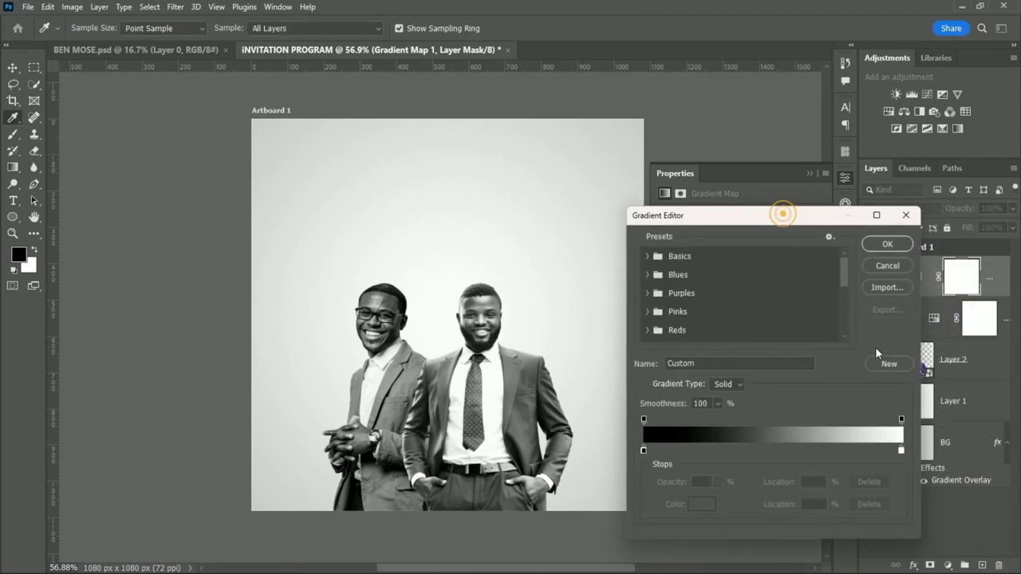
left_click(900, 451)
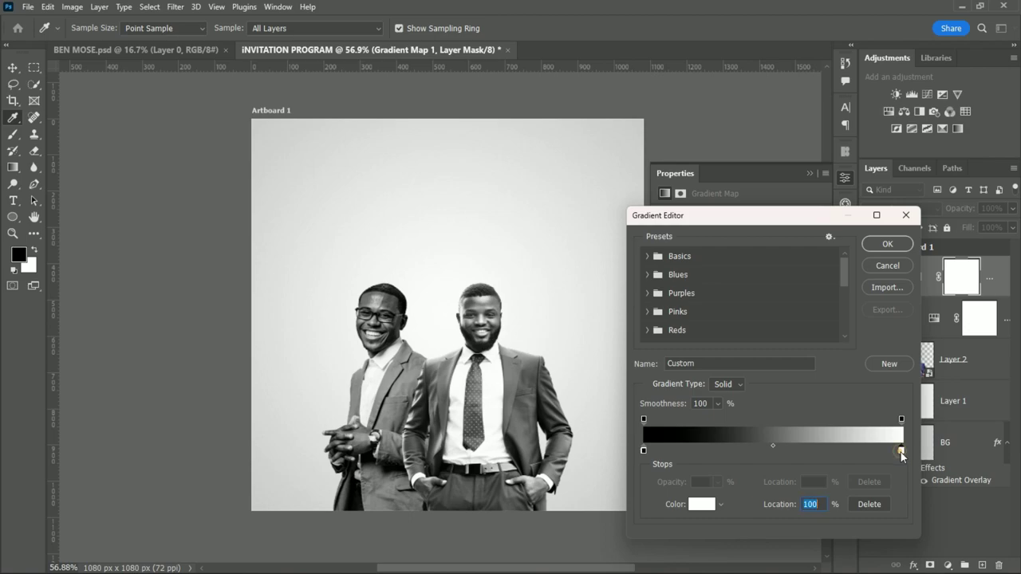
double_click(901, 452)
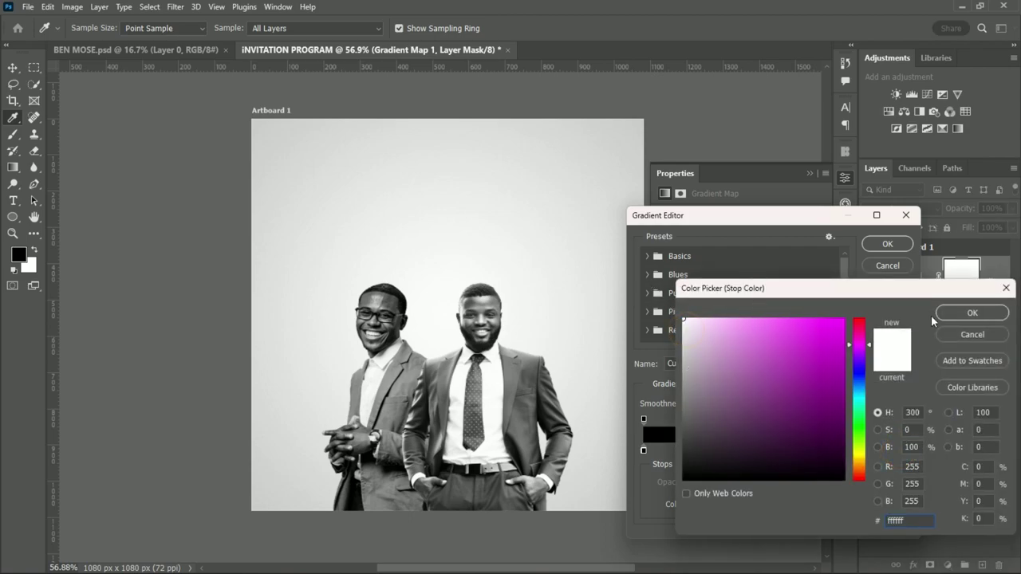
left_click(971, 312)
left_click(886, 243)
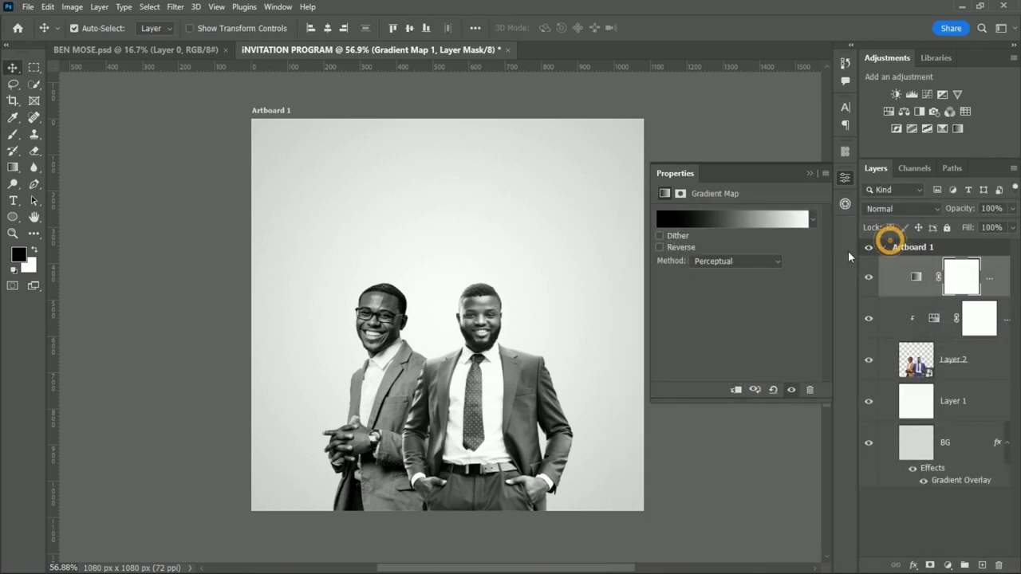
Clip the Gradient Map to the Hue/Saturation layer and lower its opacity to 64%
left_click(807, 172)
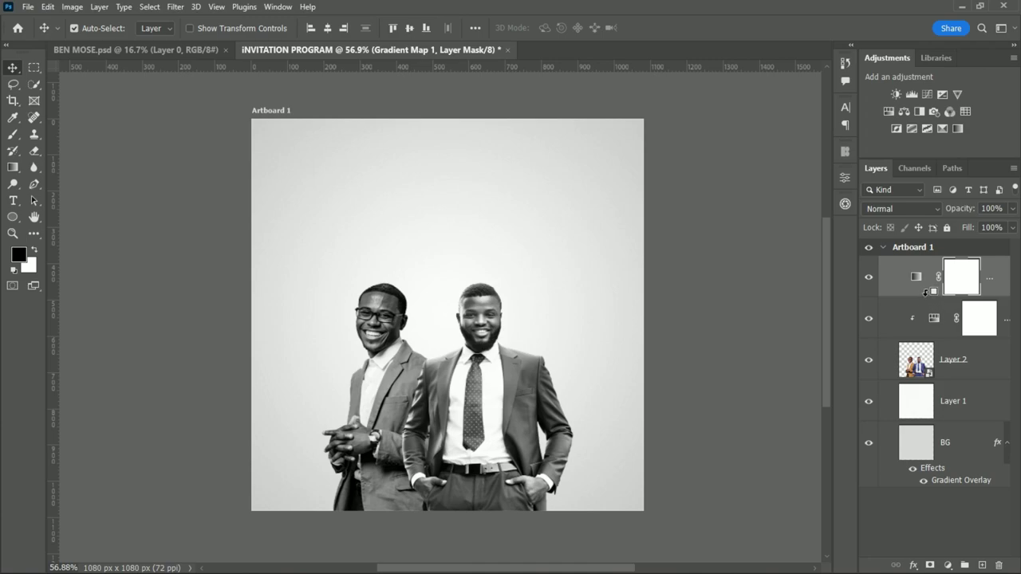
left_click(926, 292, "alt")
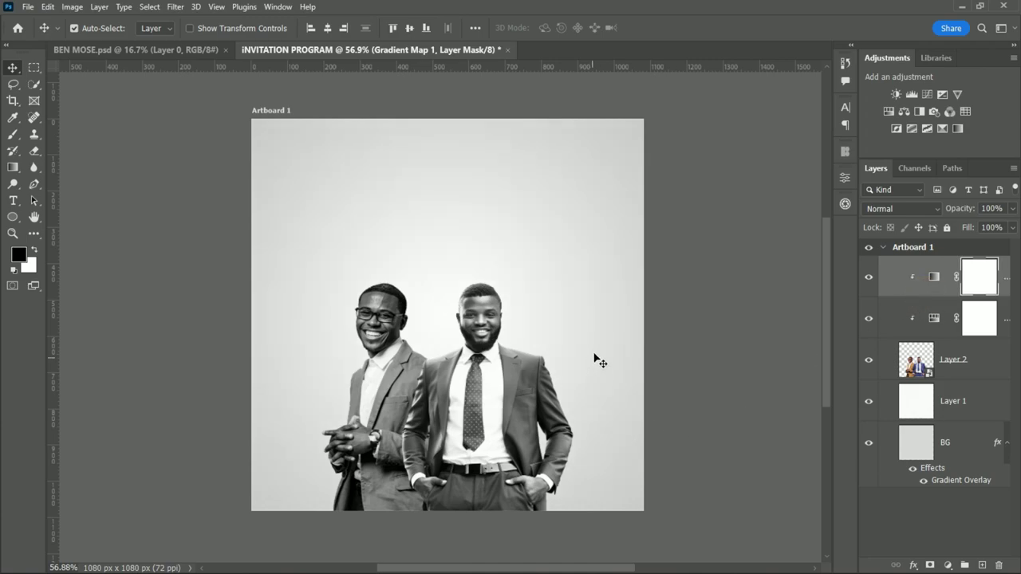
left_click(908, 293)
left_click(1012, 208)
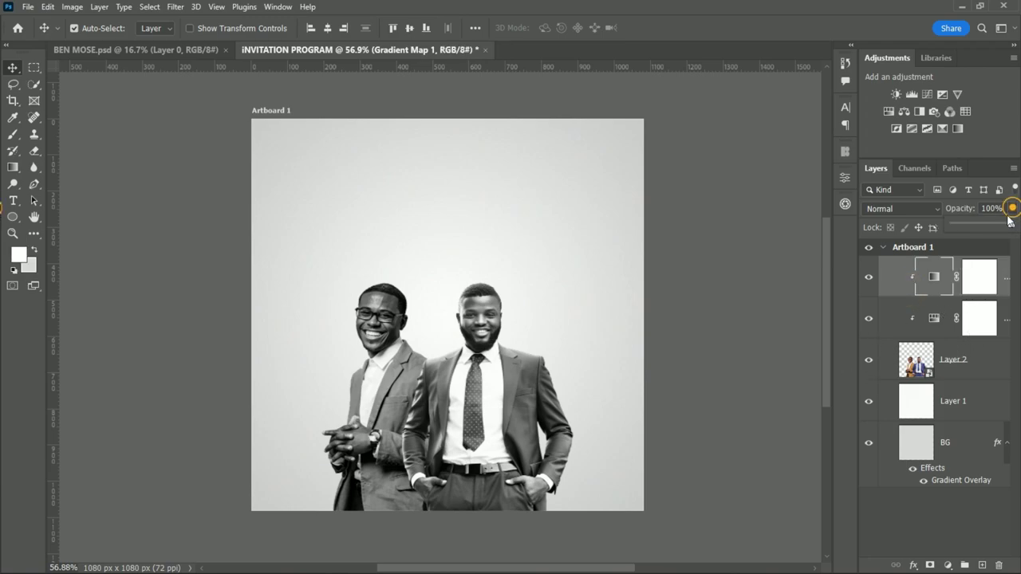
mouse_move(1008, 225)
left_mouse_down()
mouse_move(984, 231)
mouse_move(1002, 237)
mouse_move(992, 239)
left_mouse_up()
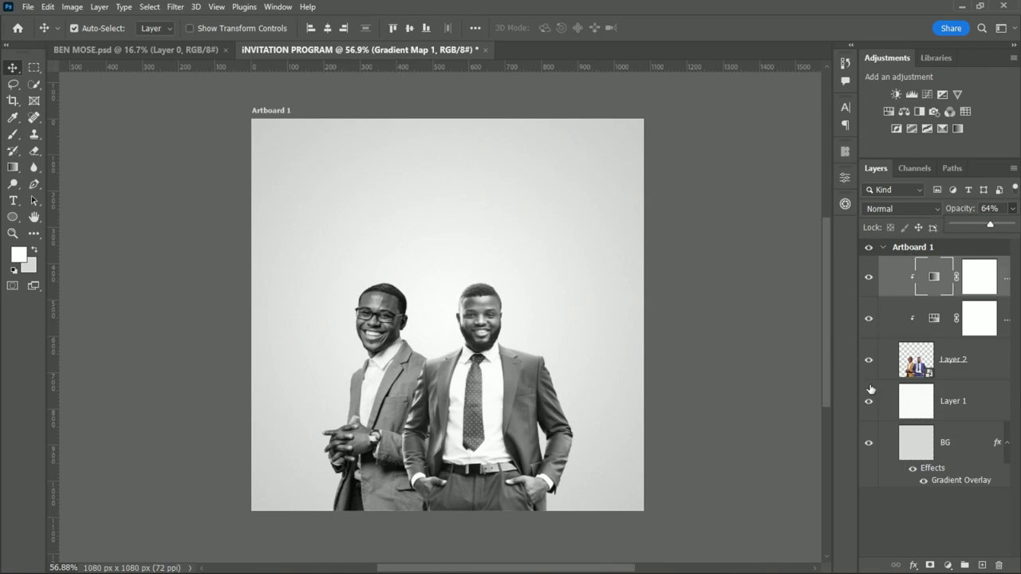
left_click(812, 443)
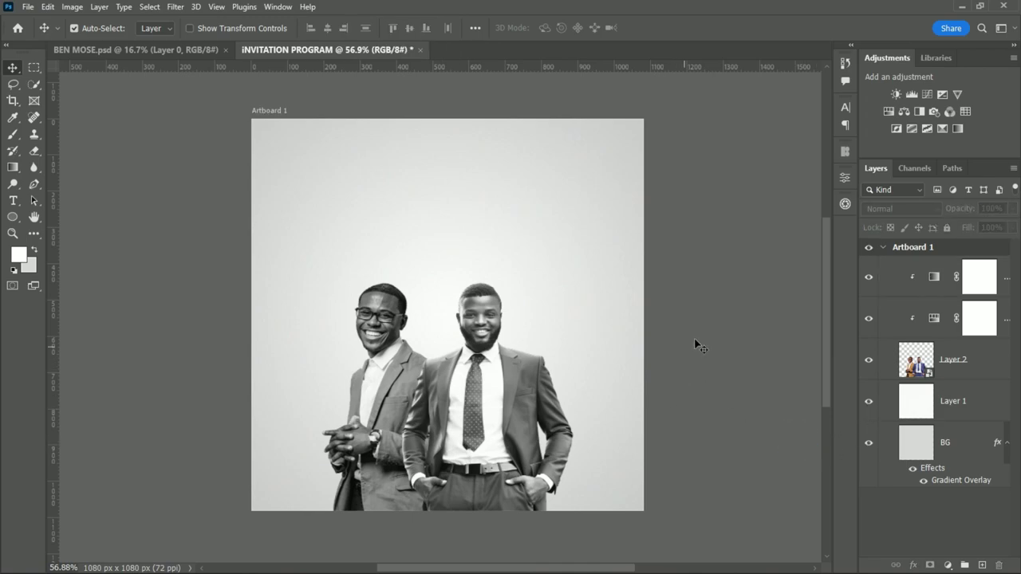
Draw a 311 px circle above the men with no outline and cyan fill
left_click(993, 281)
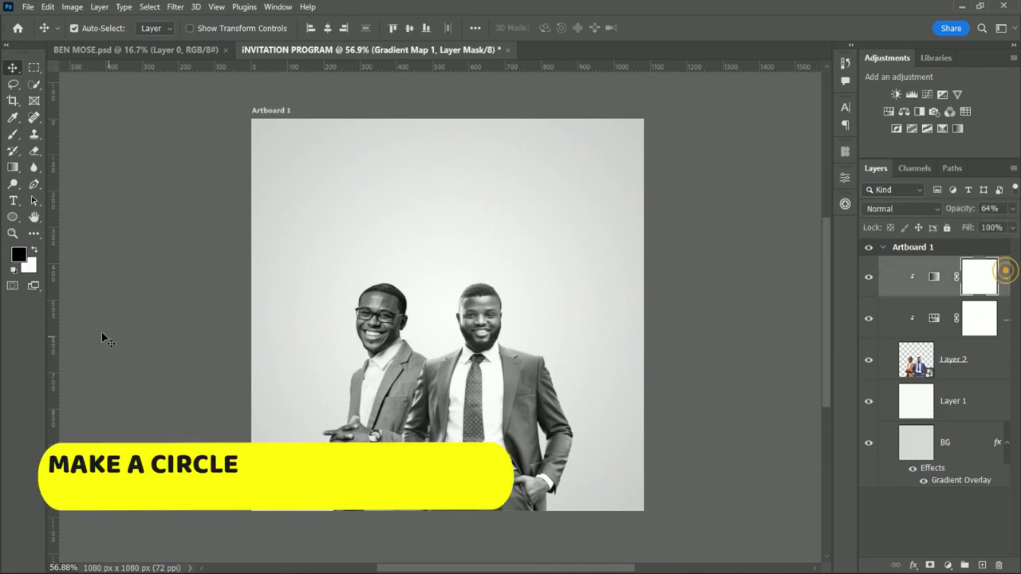
left_click(12, 217)
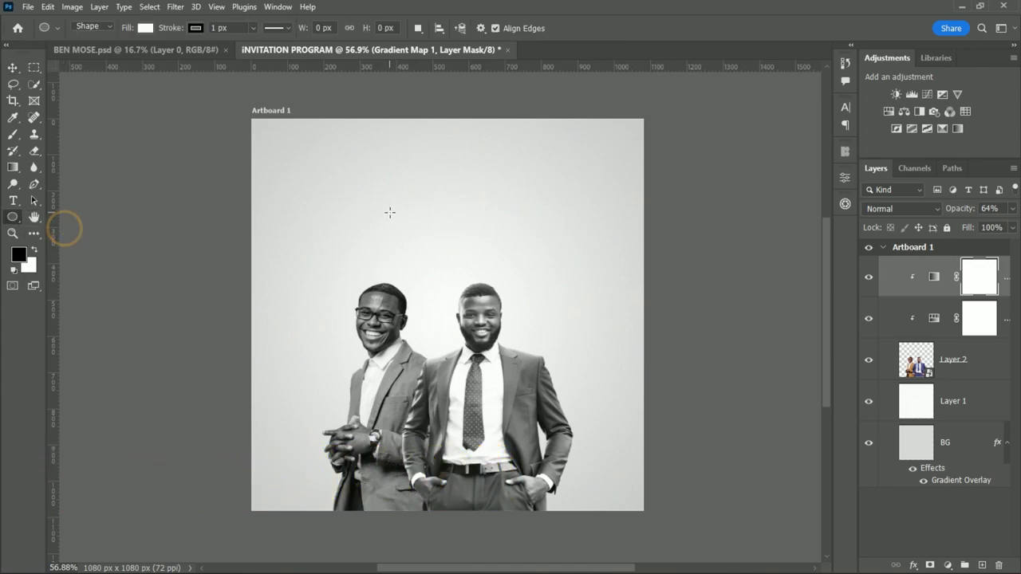
mouse_move(390, 211)
left_mouse_down()
mouse_move(468, 284)
mouse_move(501, 345)
left_mouse_up()
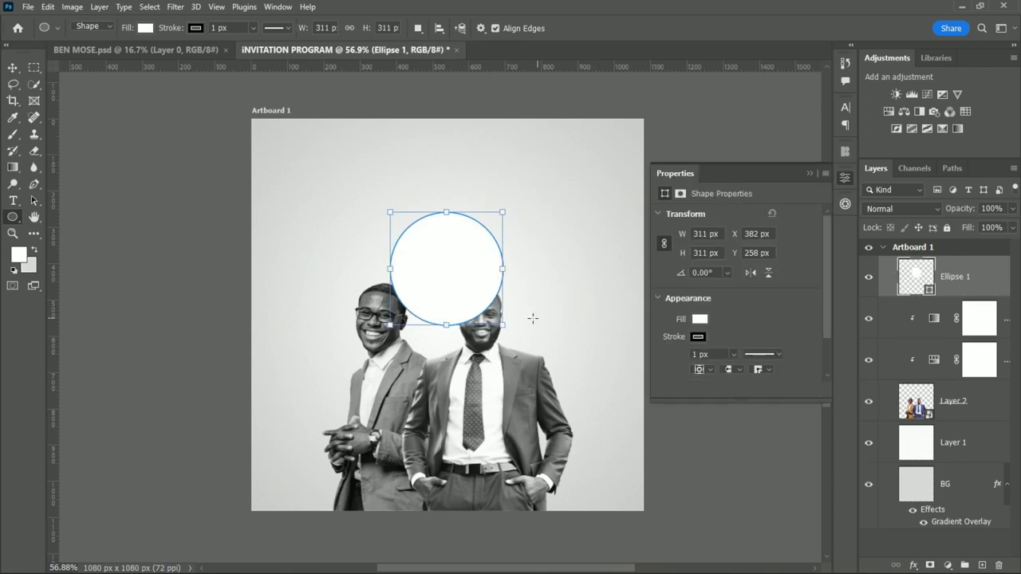
left_click(698, 338)
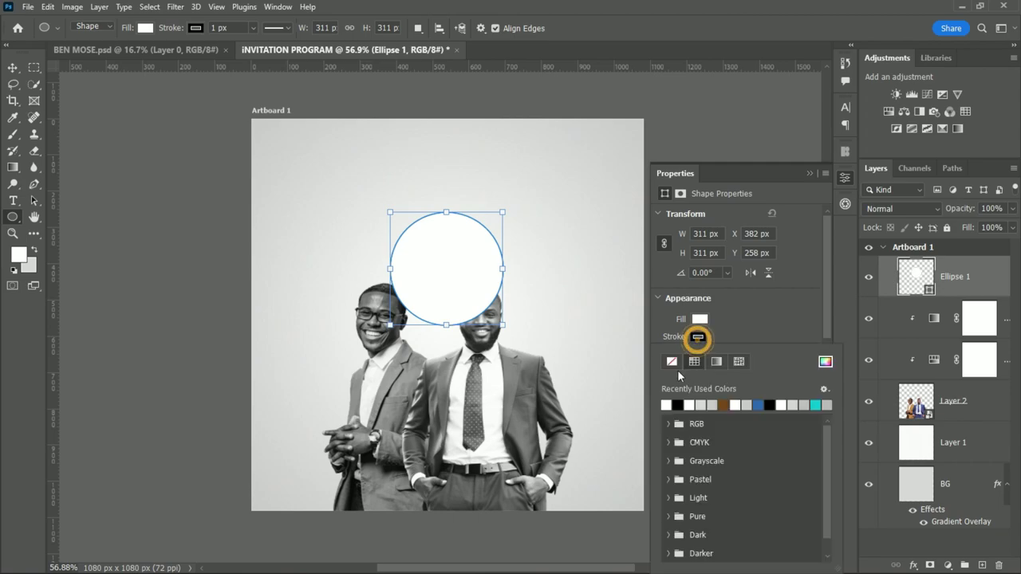
left_click(678, 364)
left_click(699, 319)
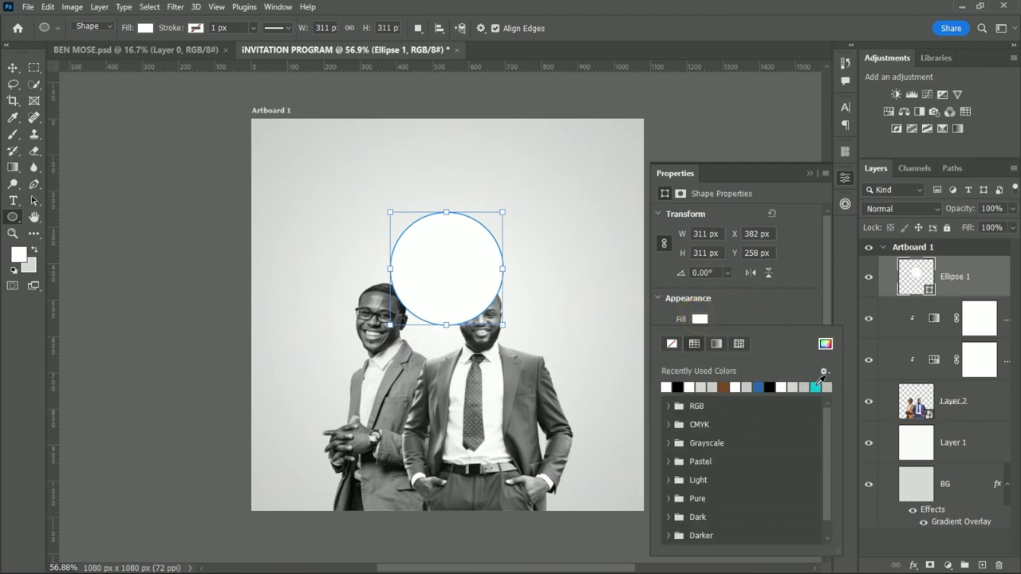
left_click(816, 386)
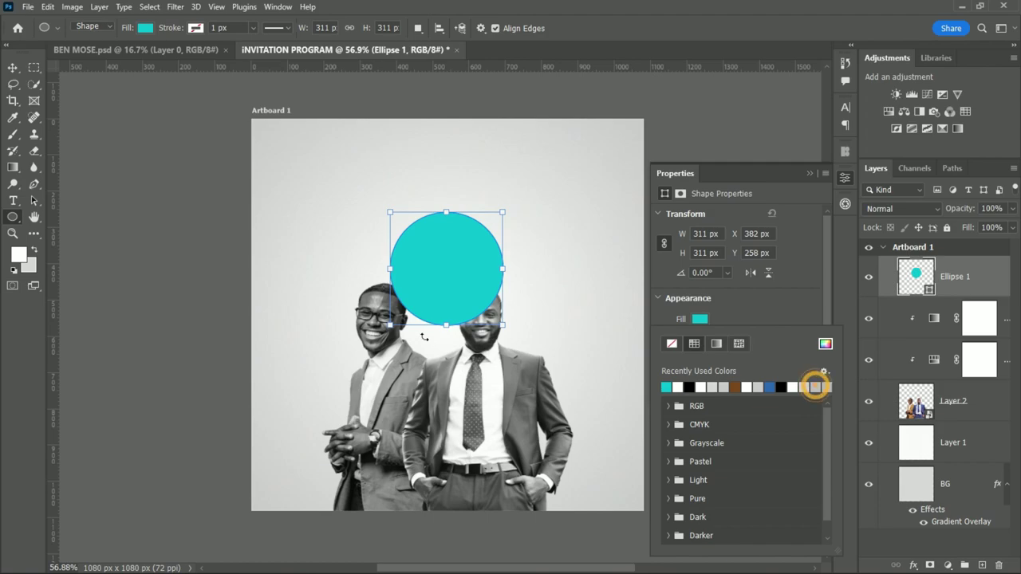
left_click(809, 174)
Convert Ellipse 1 to a smart object and apply a 72.6 px Gaussian Blur
left_click(13, 67)
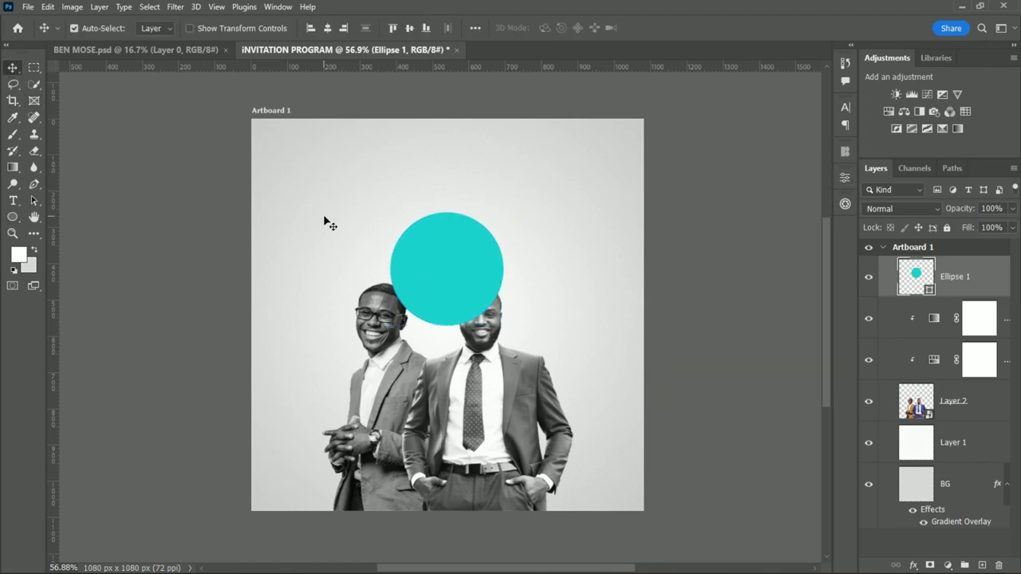
right_click(974, 276)
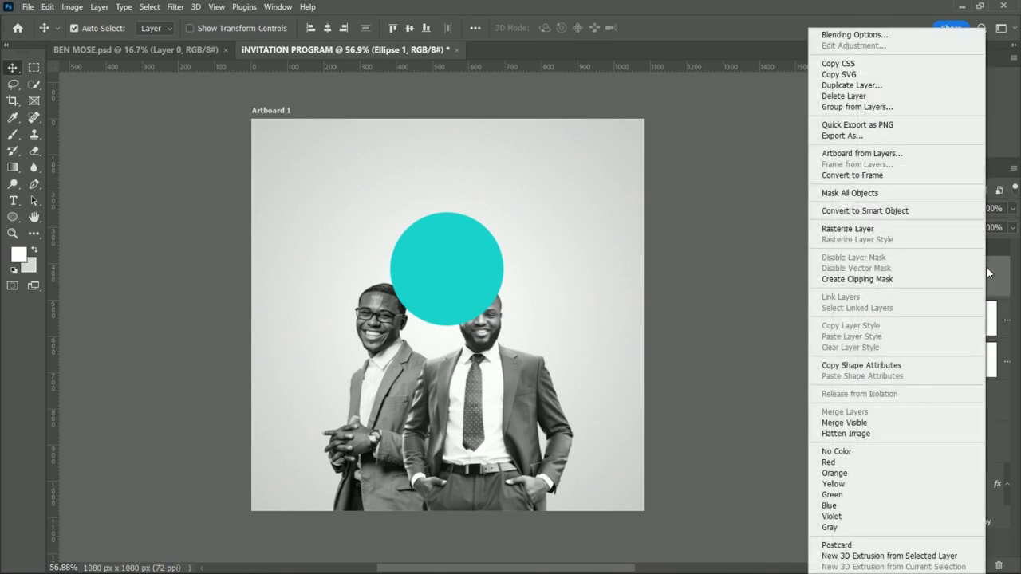
left_click(869, 210)
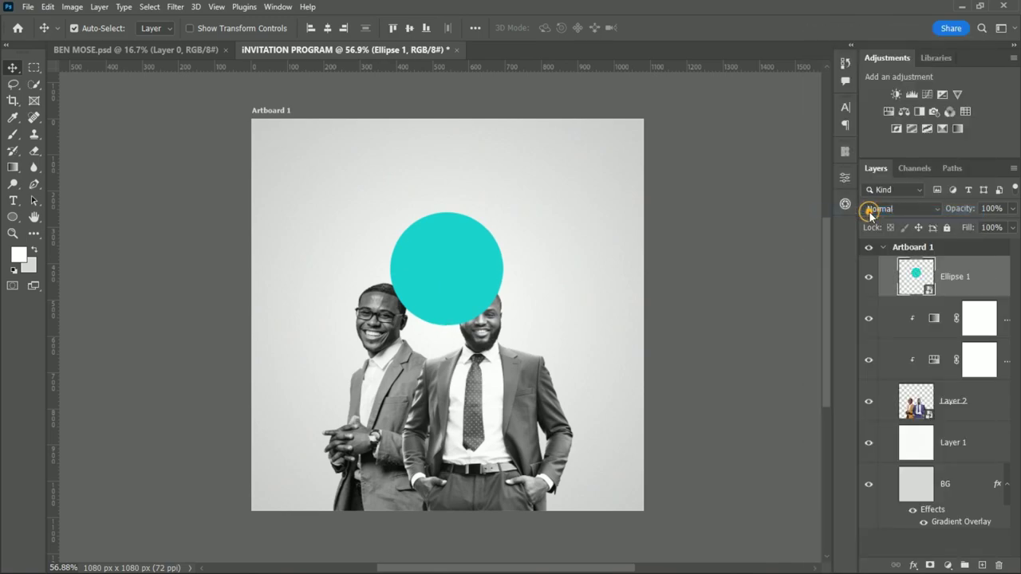
left_click(991, 283)
left_click(175, 8)
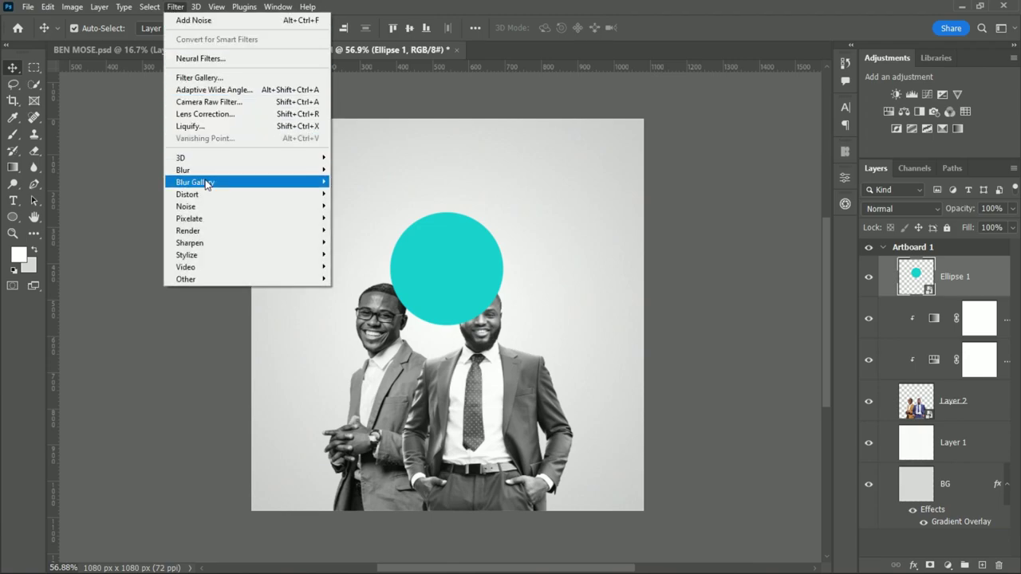
mouse_move(182, 170)
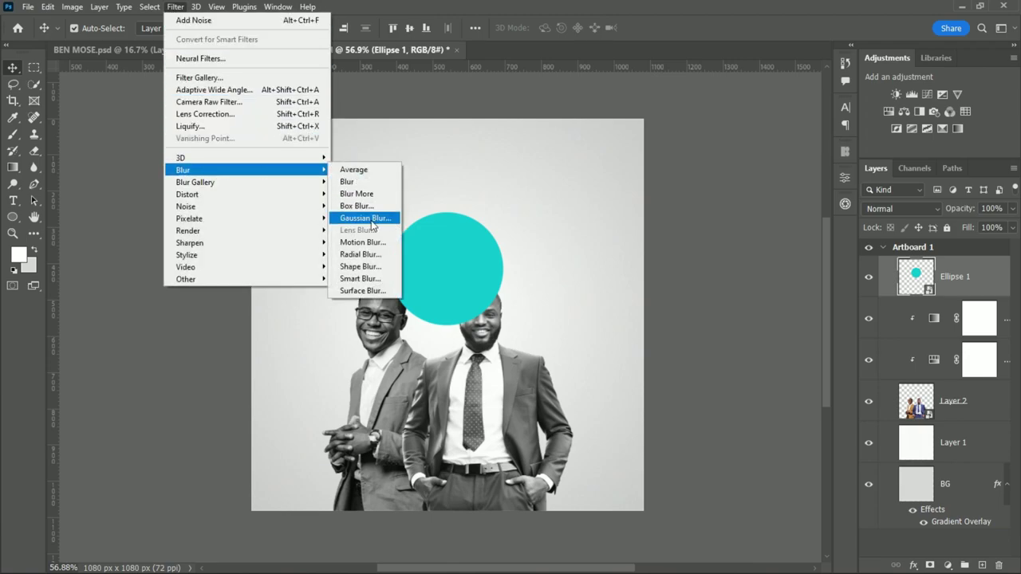
left_click(365, 218)
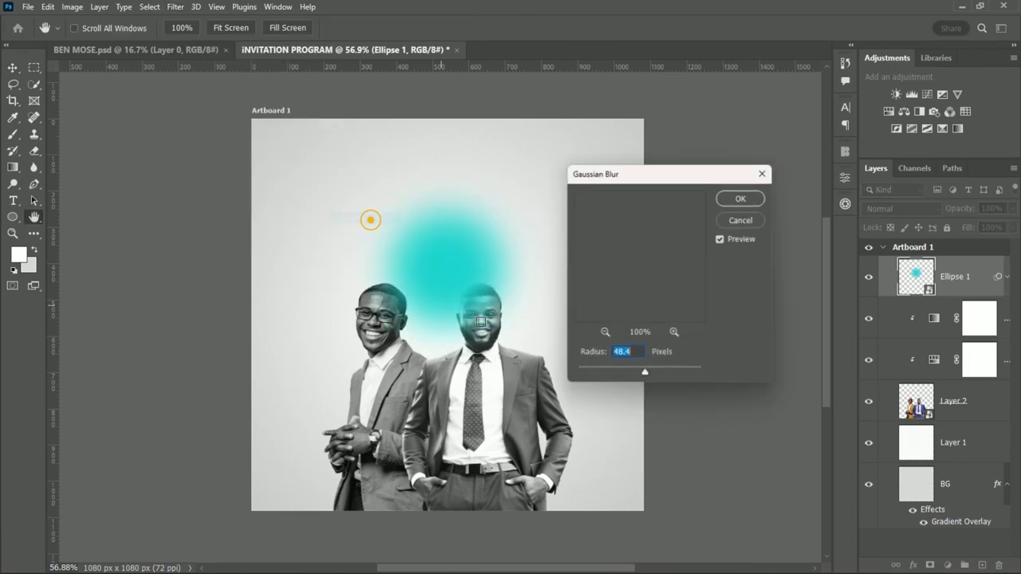
left_click(651, 370)
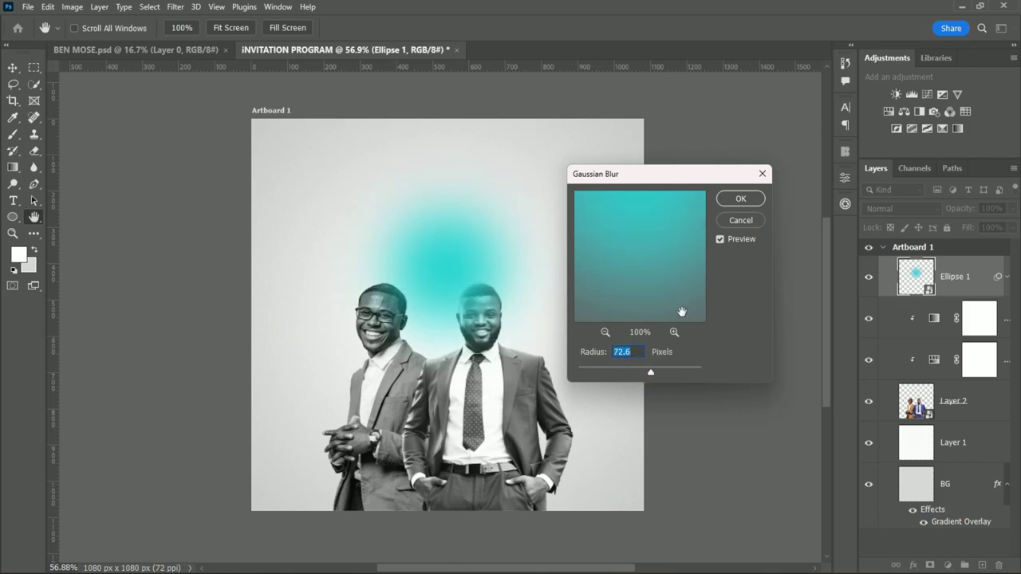
left_click(739, 199)
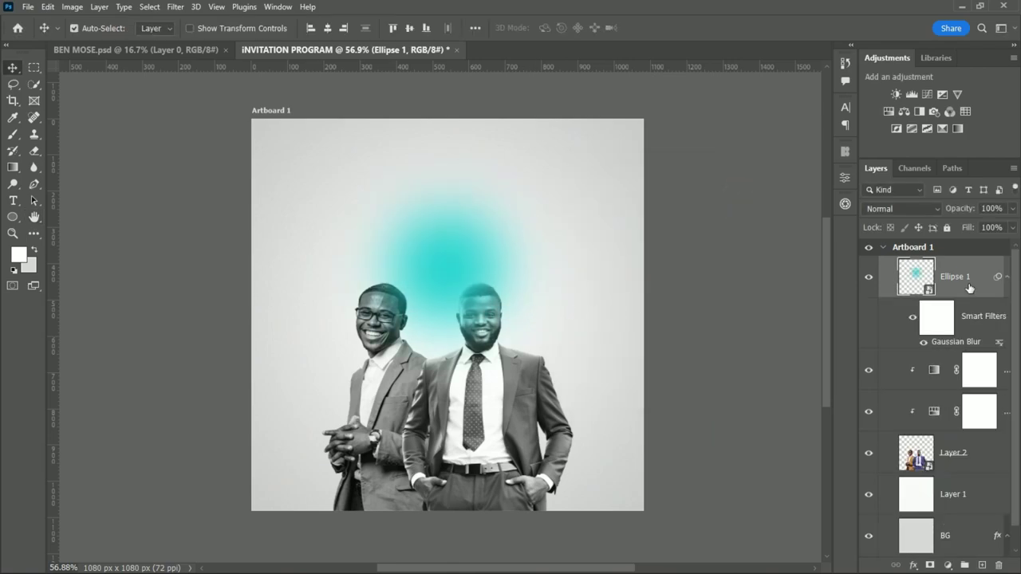
Move the blurred glow layer below the men's photo and centre it behind them
left_click_drag(967, 279, 963, 478)
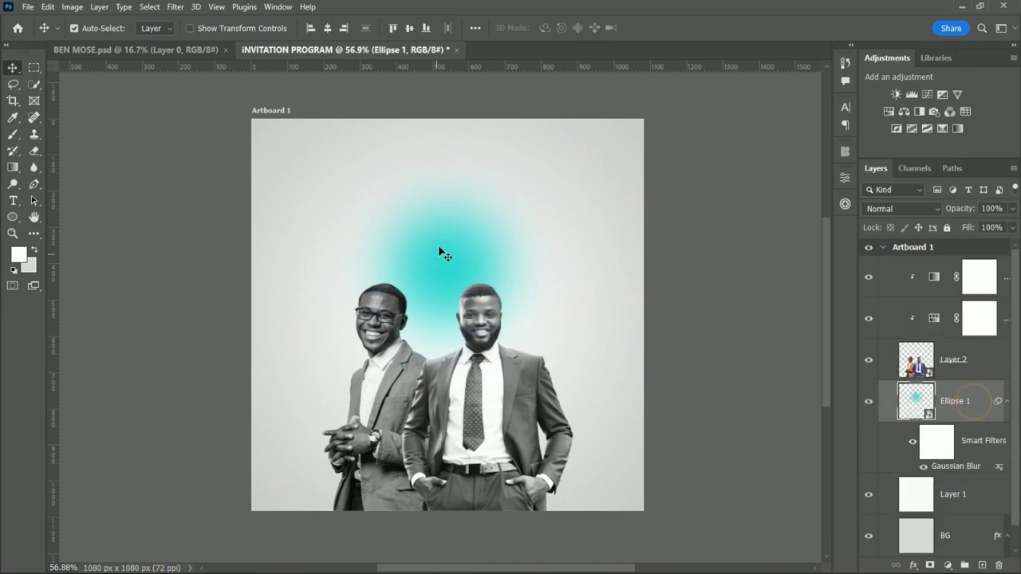
left_click_drag(440, 251, 430, 236)
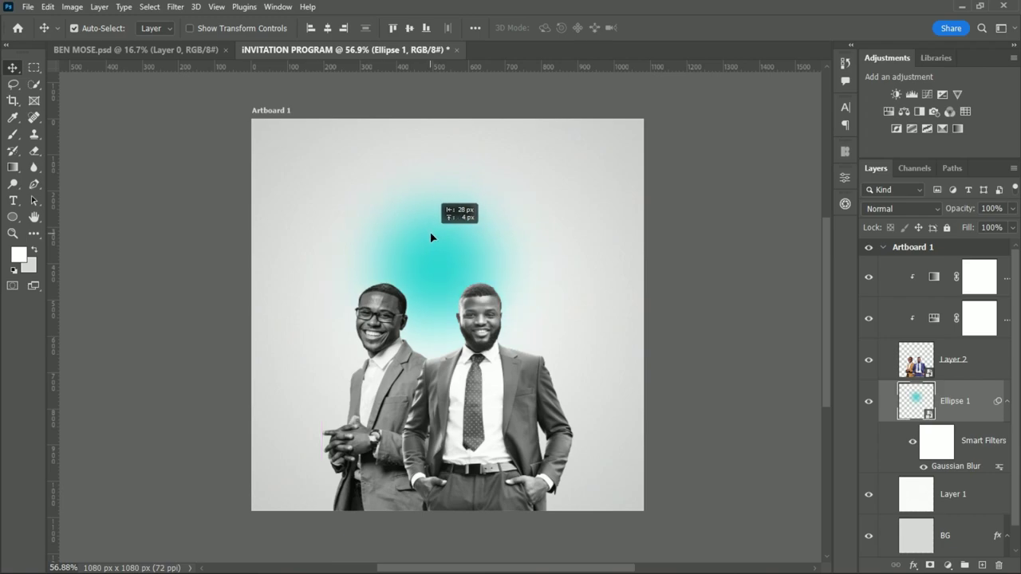
left_click_drag(430, 234, 438, 237)
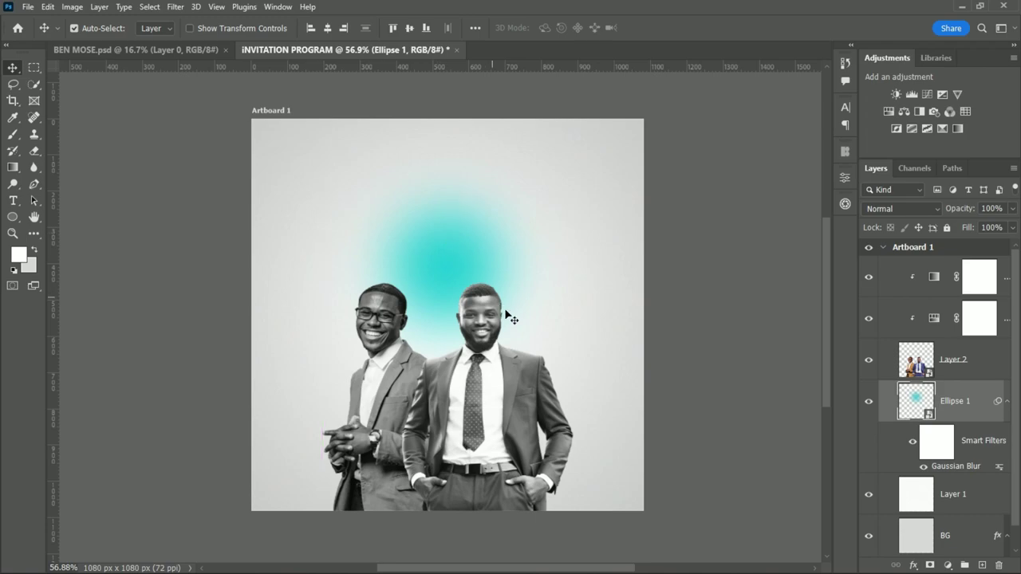
left_click(981, 395)
Set Ellipse 1 to Hard Light blending at 50% opacity and collapse Artboard 1
left_click(924, 207)
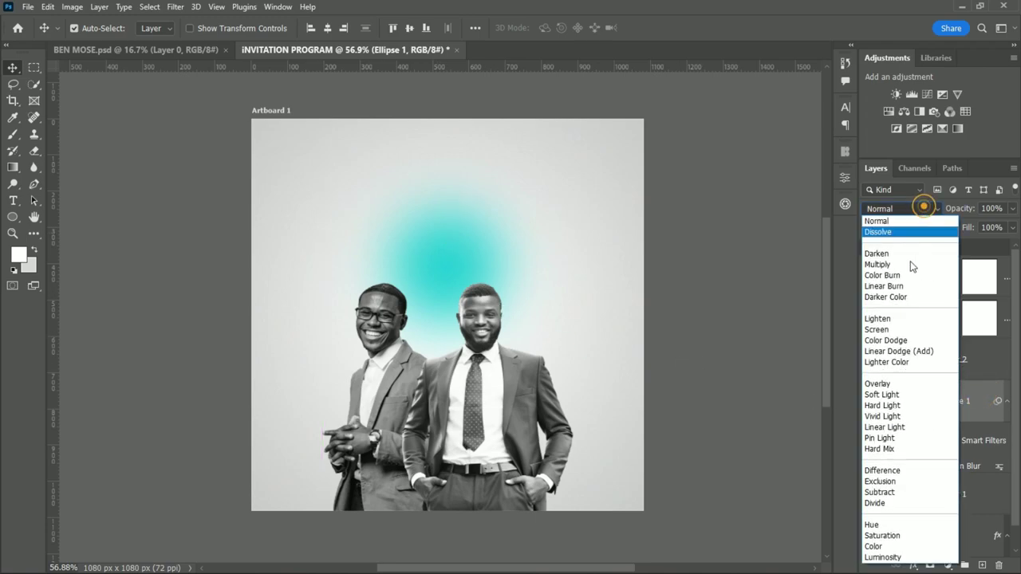
left_click(898, 405)
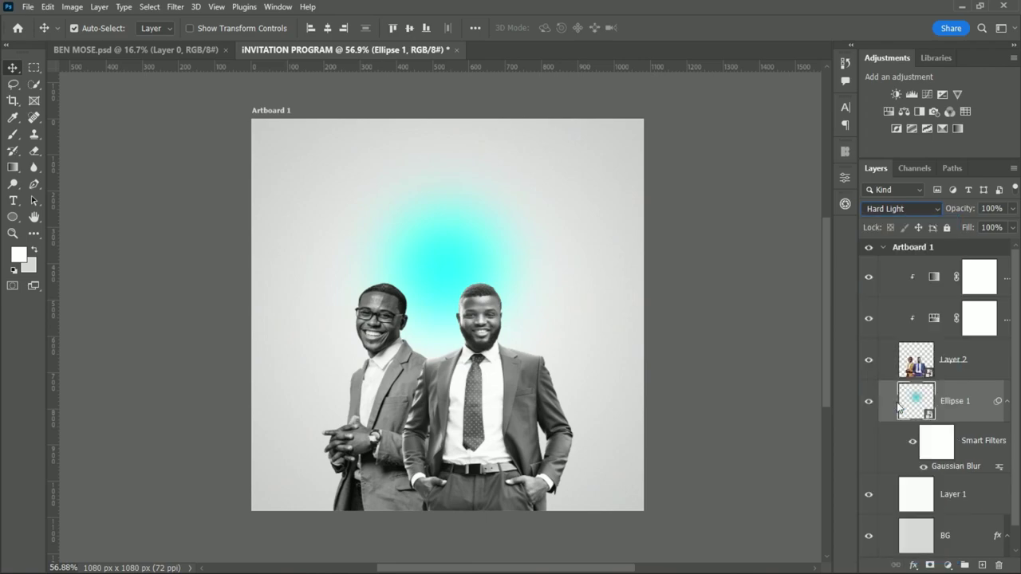
left_click(1011, 209)
left_click_drag(1011, 224, 978, 228)
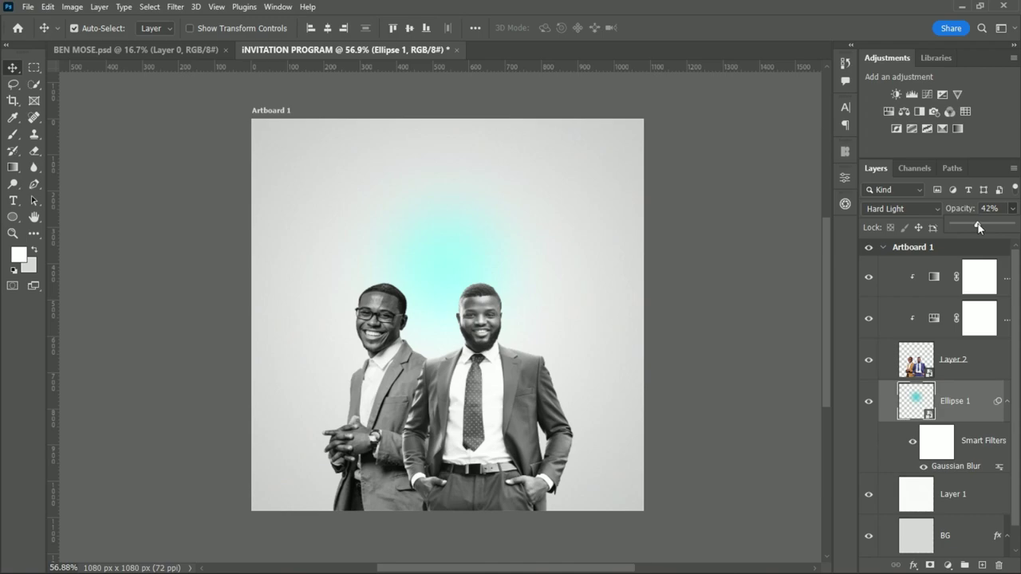
key("Return")
type("5")
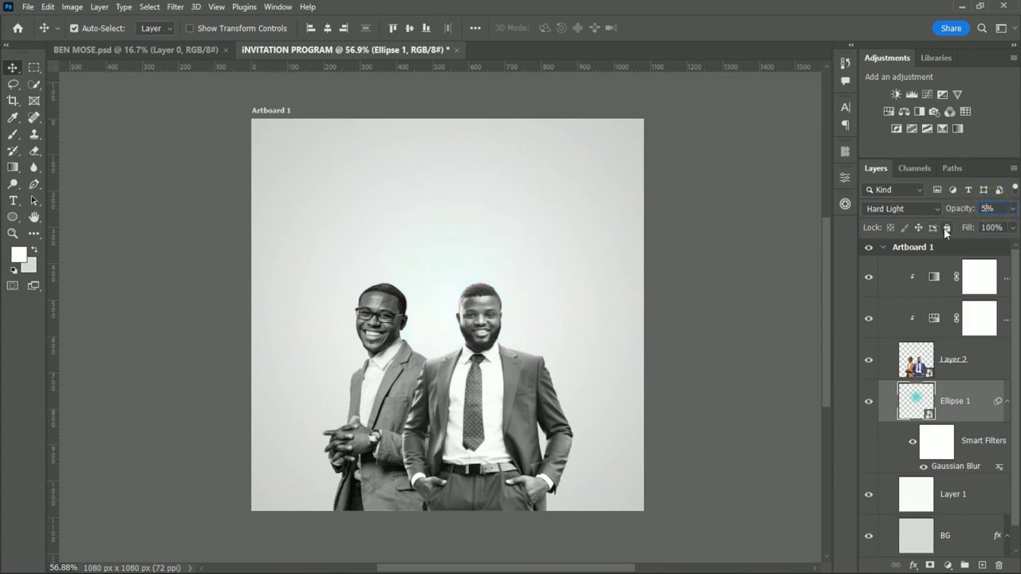
type("0")
left_click(442, 255)
left_click(743, 289)
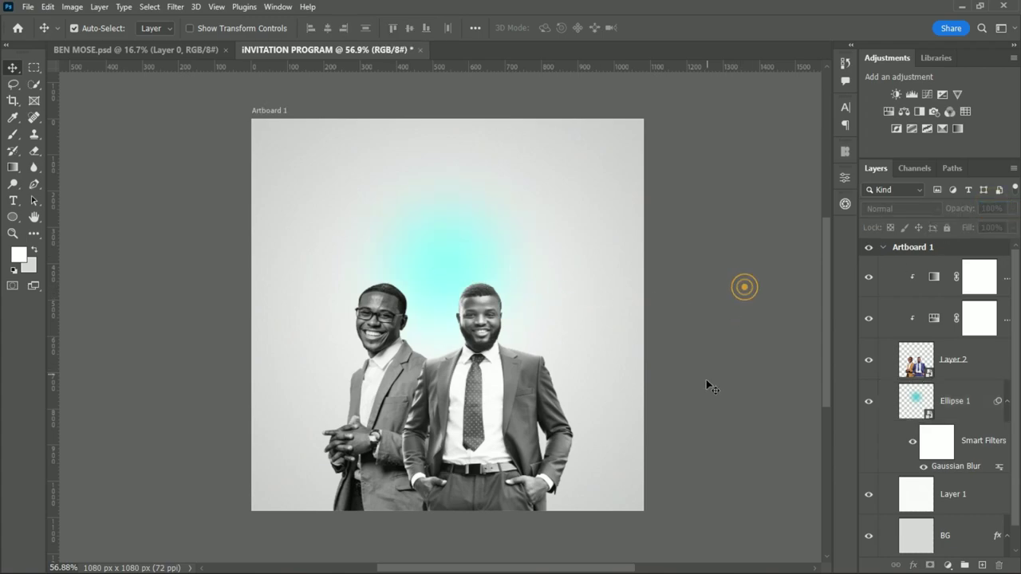
left_click(450, 267)
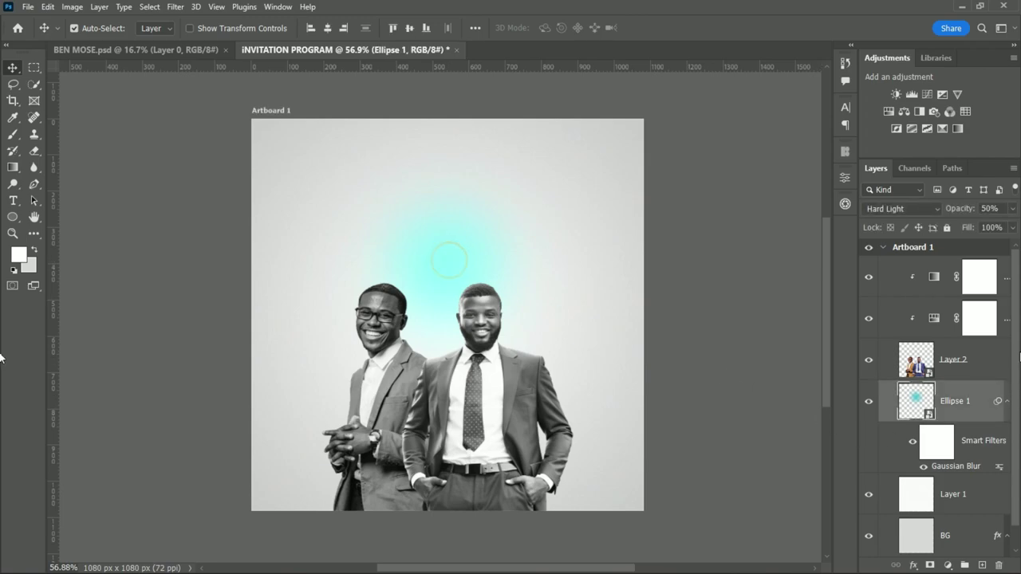
left_click(881, 249)
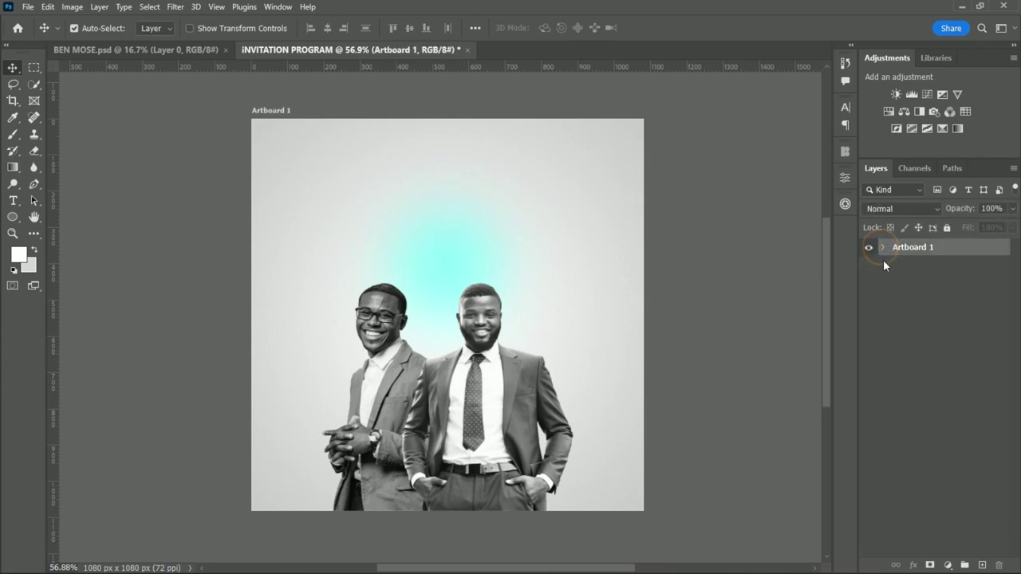
Expand Artboard 1 and move the men's photo, Layer 2, 5 px lower
left_click(882, 247)
left_click(977, 275)
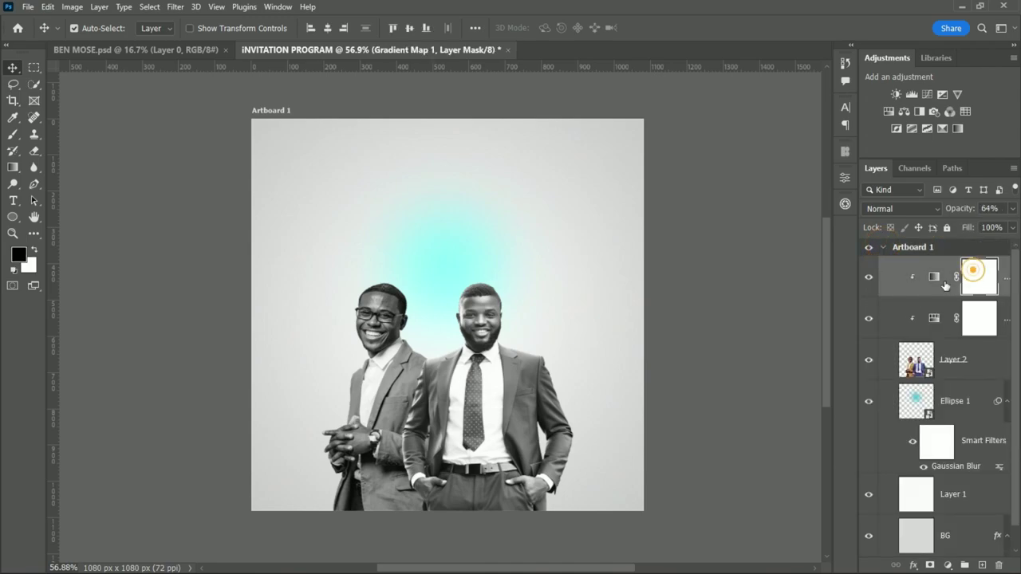
left_click(482, 399)
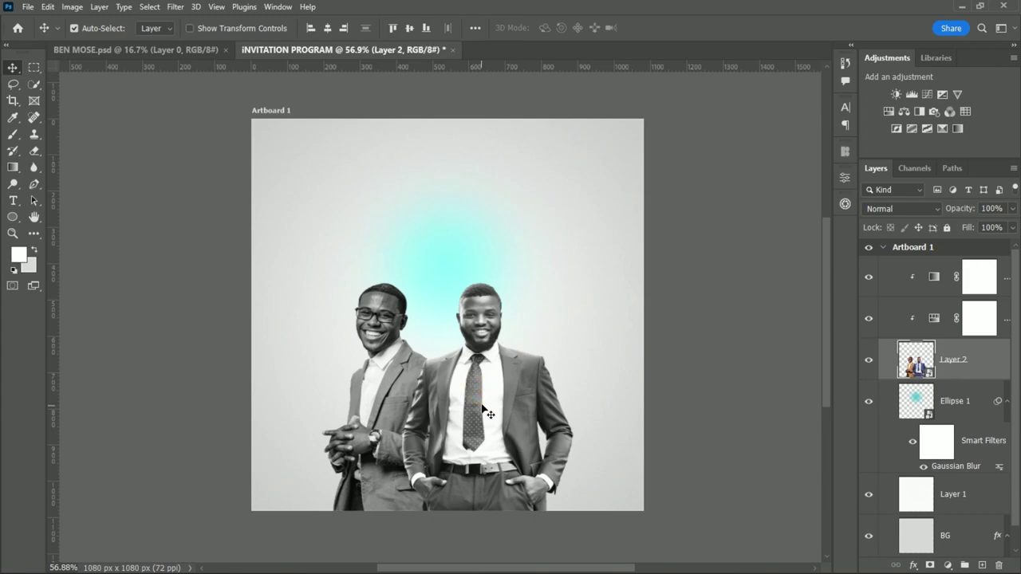
left_click_drag(484, 405, 484, 410)
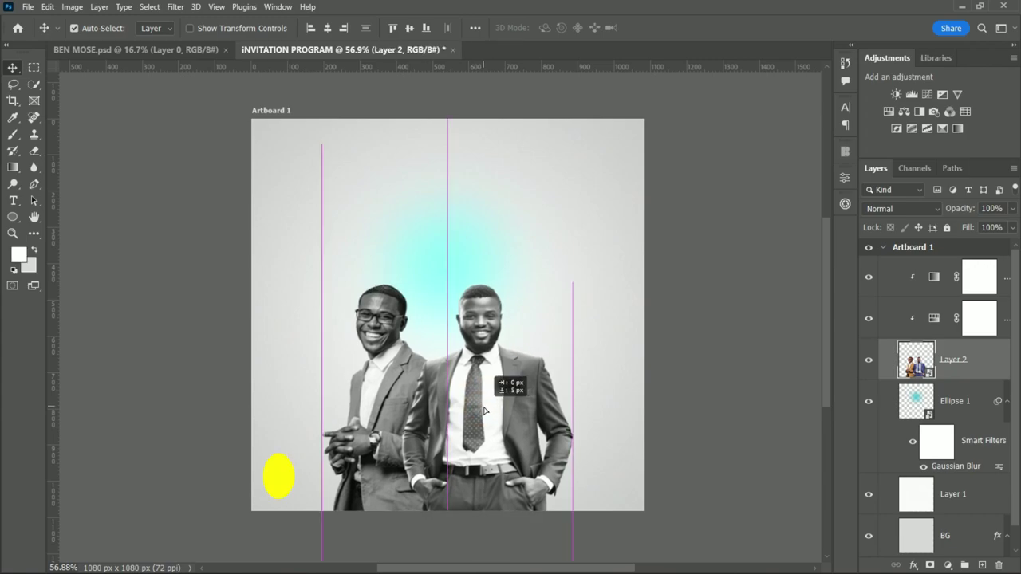
left_click_drag(484, 410, 484, 410)
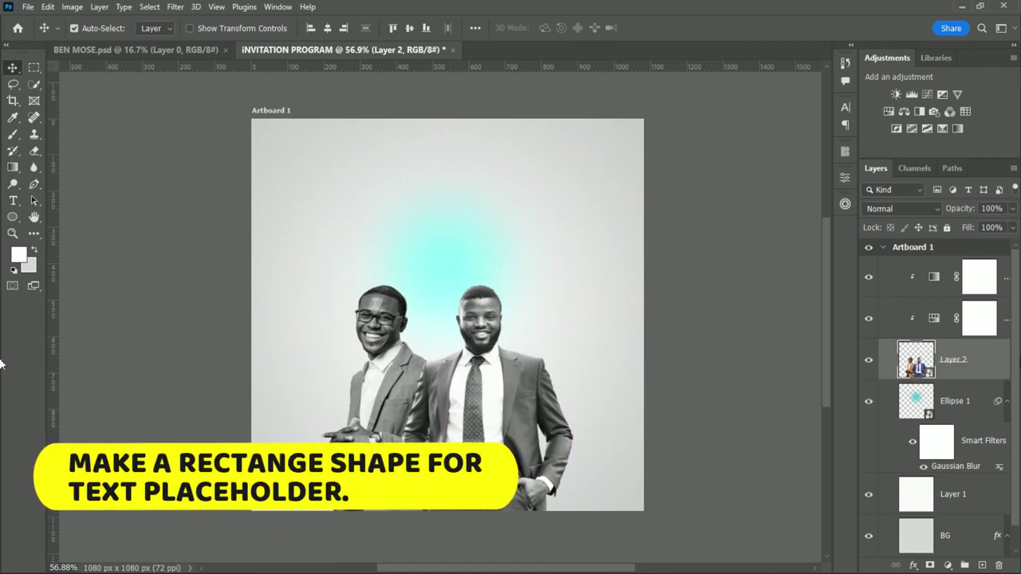
left_click(979, 275)
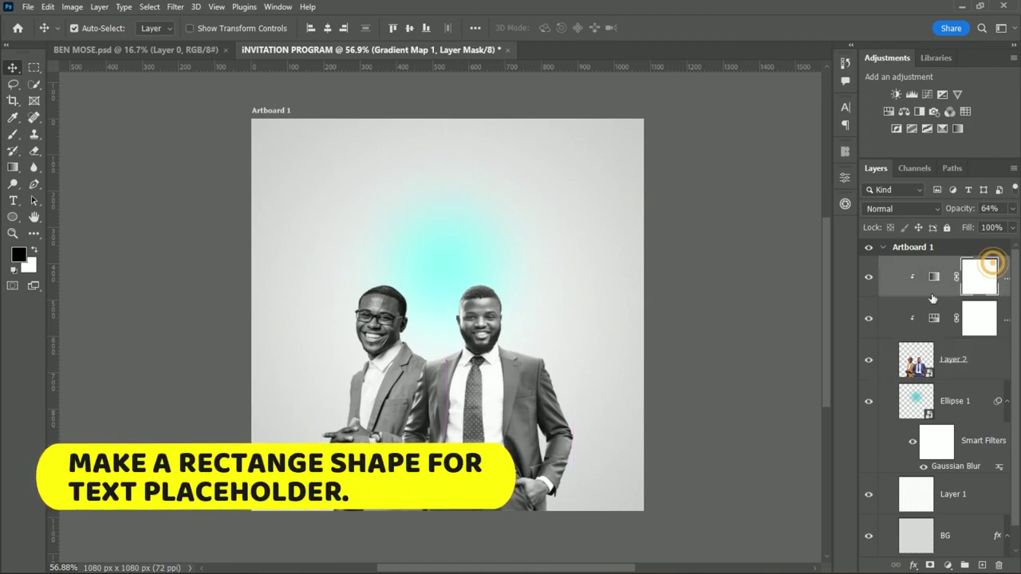
left_click(13, 217)
Draw an 847 × 103 px rectangle bar across the men's lower bodies
left_click(73, 217)
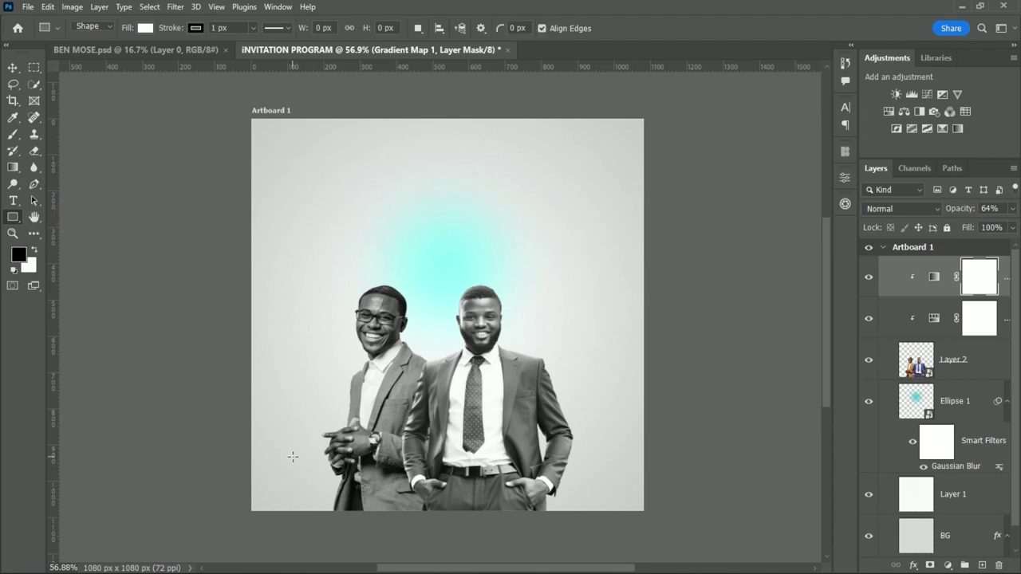
left_click_drag(292, 456, 599, 493)
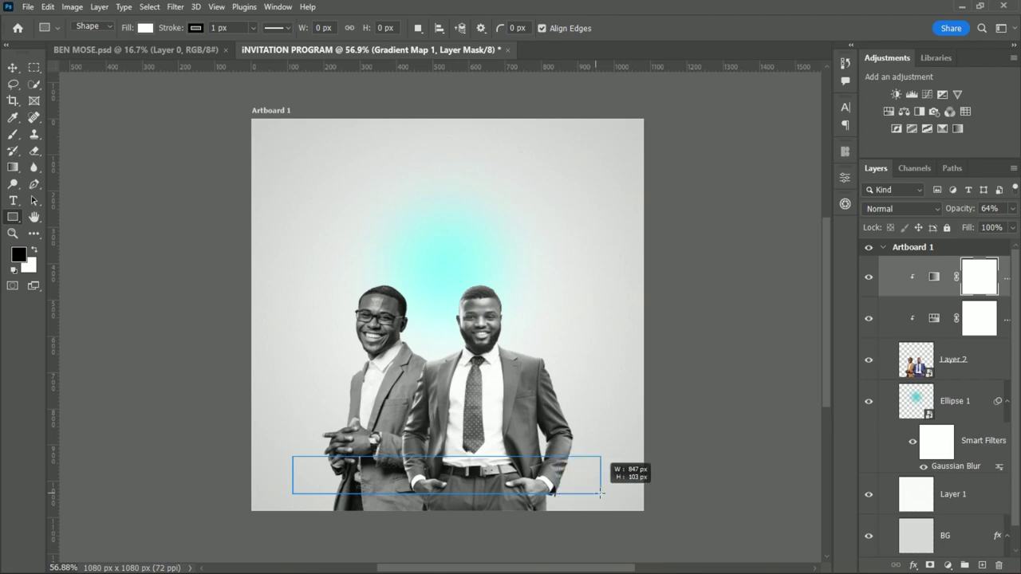
left_click_drag(600, 493, 601, 494)
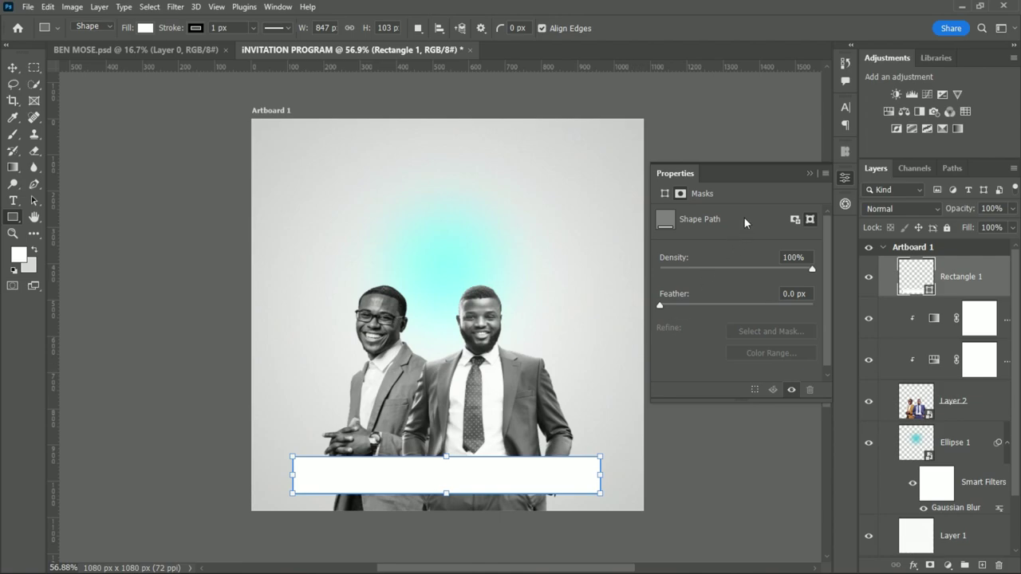
left_click(812, 174)
Select the rectangle and remove its dark outline
left_click(13, 68)
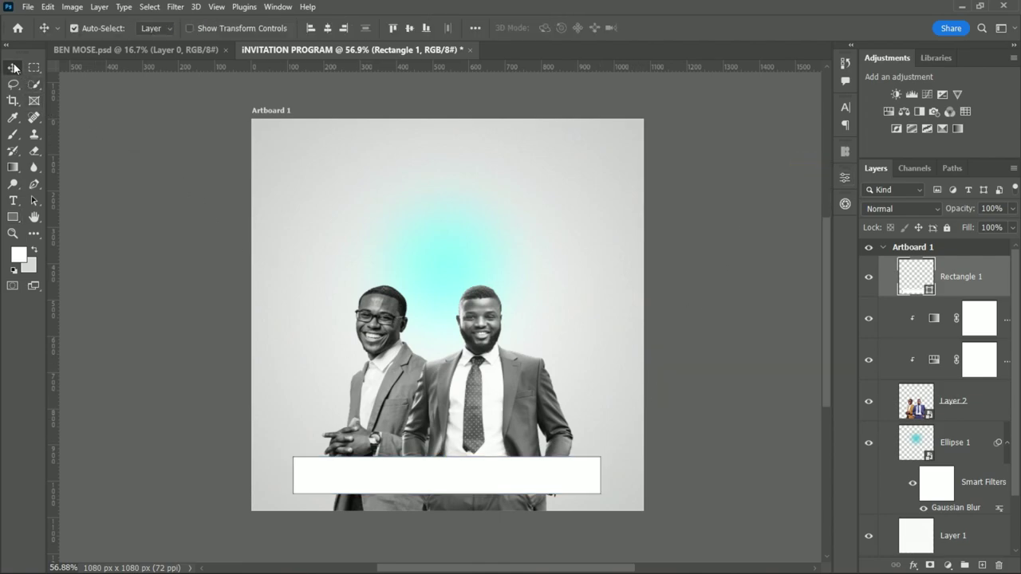
left_click(428, 476)
left_click(845, 107)
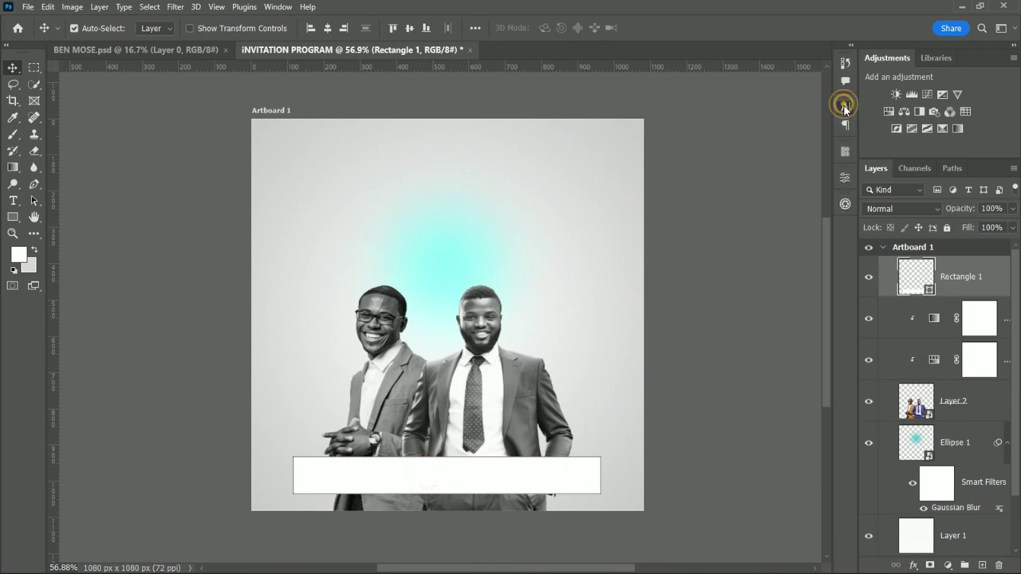
left_click(808, 103)
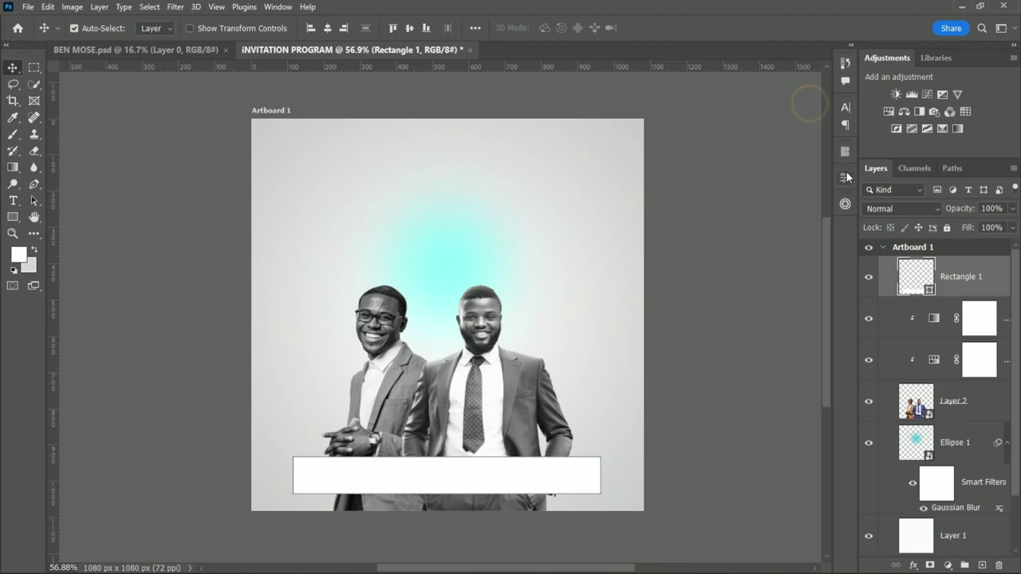
left_click(845, 177)
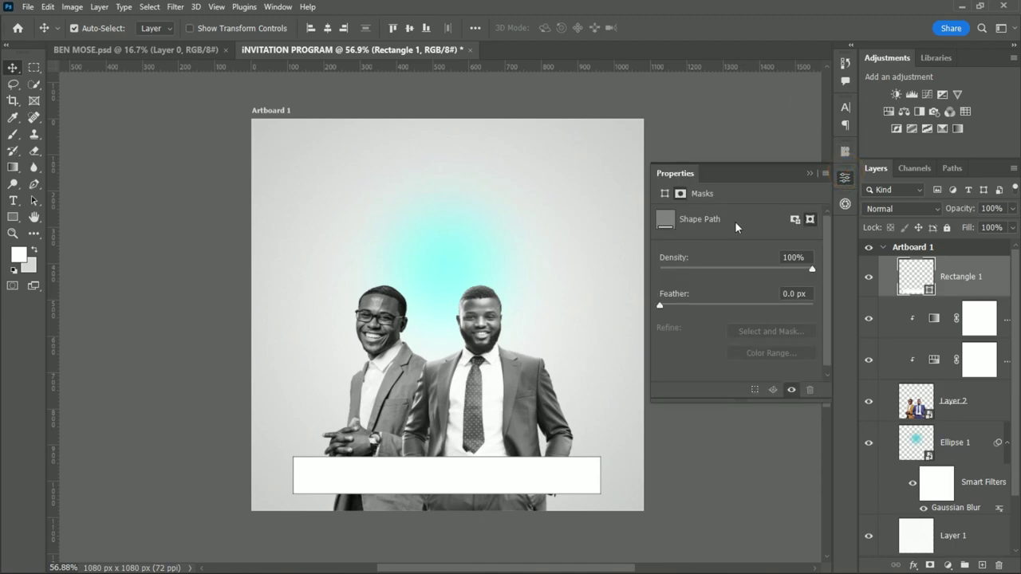
left_click(989, 276)
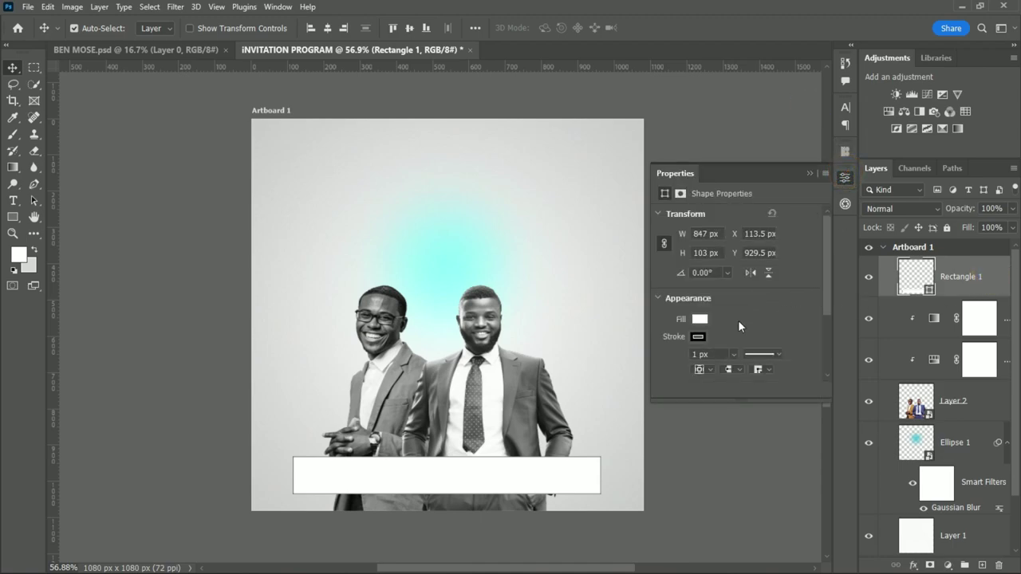
left_click(697, 337)
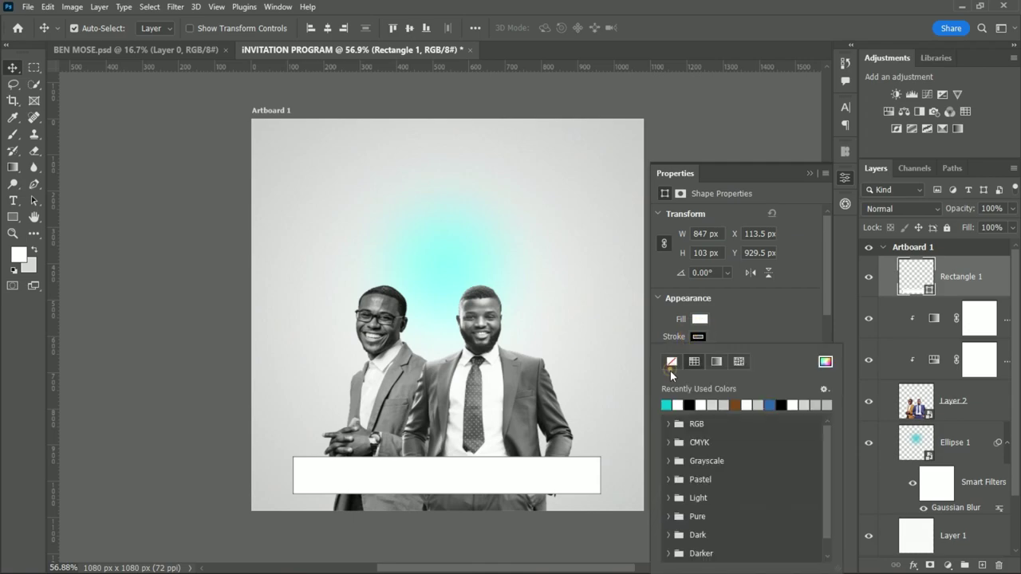
left_click(674, 361)
left_click(781, 311)
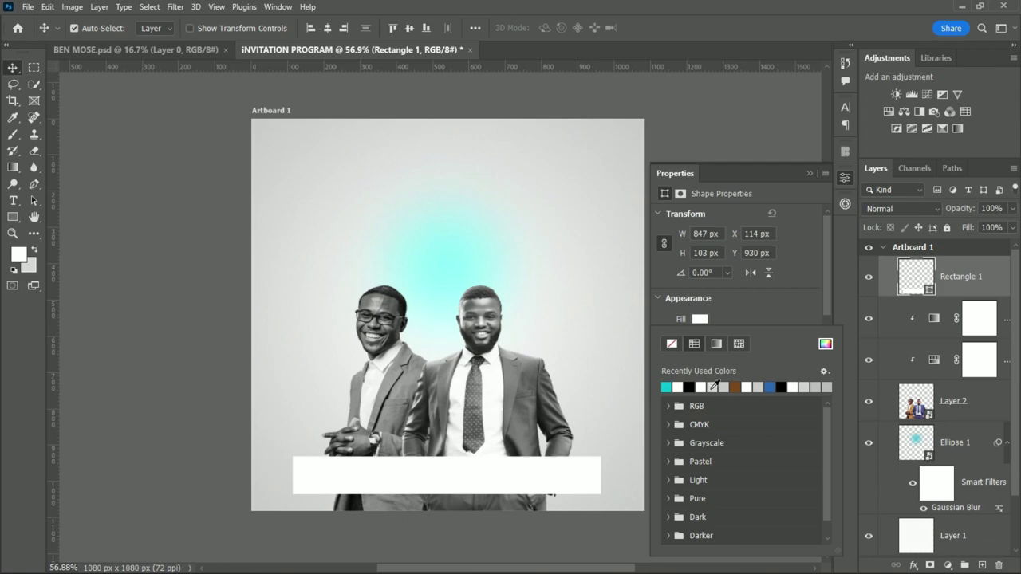
Fill the bar light grey and nudge it slightly upward
left_click(714, 386)
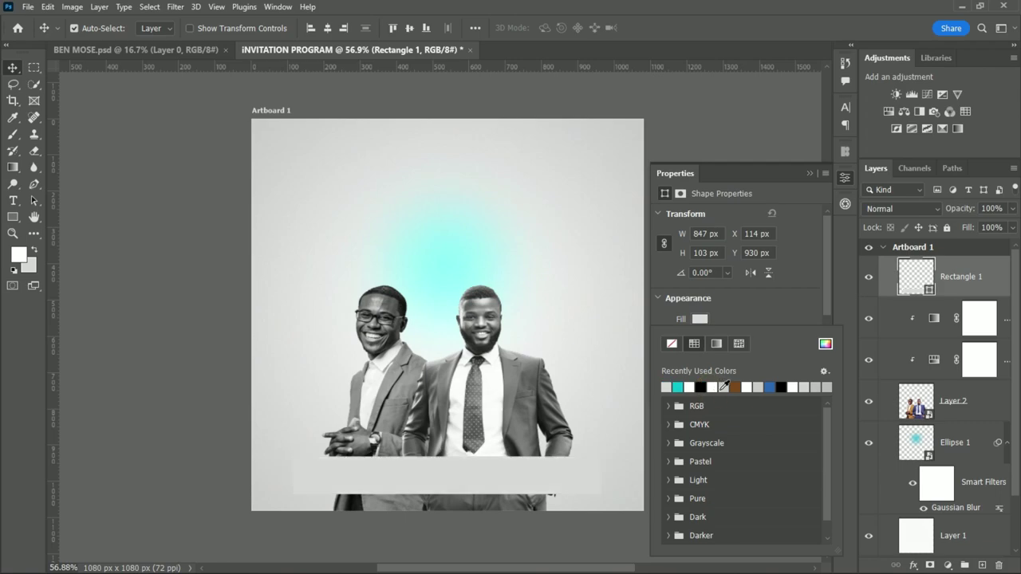
left_click(724, 386)
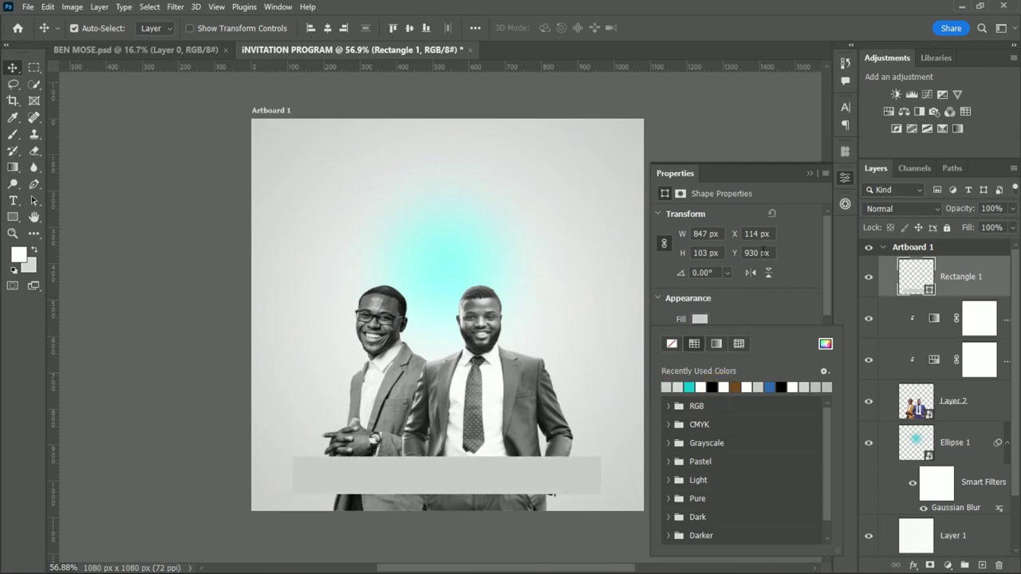
left_click(809, 173)
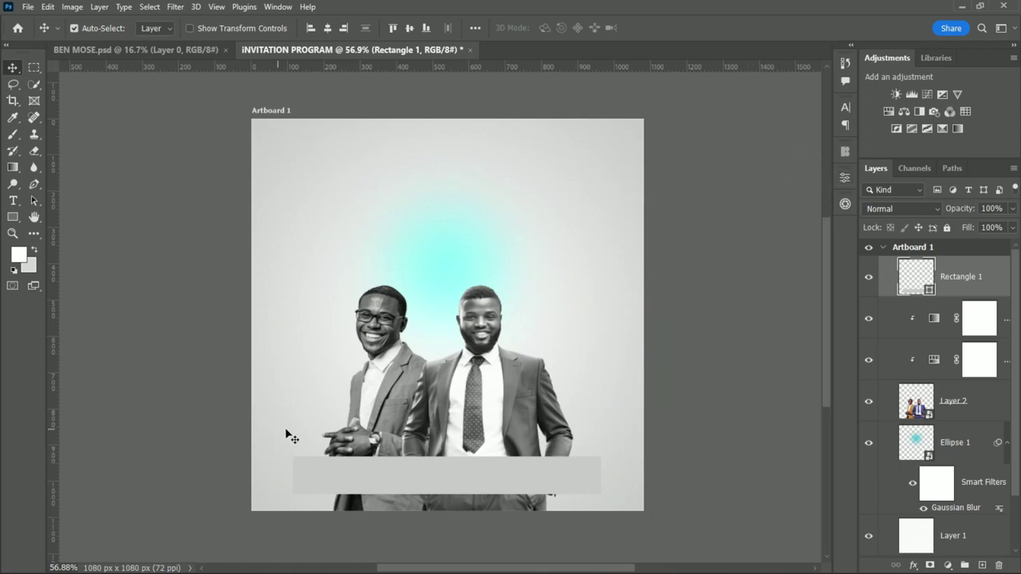
scroll(381, 441, "up", 3)
scroll(462, 438, "down", 2)
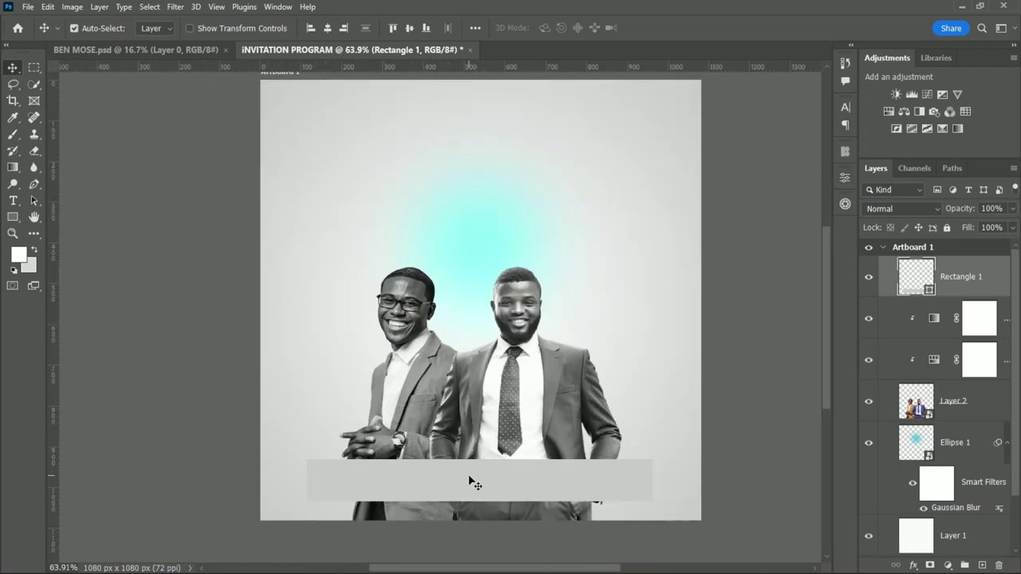
left_click_drag(468, 476, 469, 473)
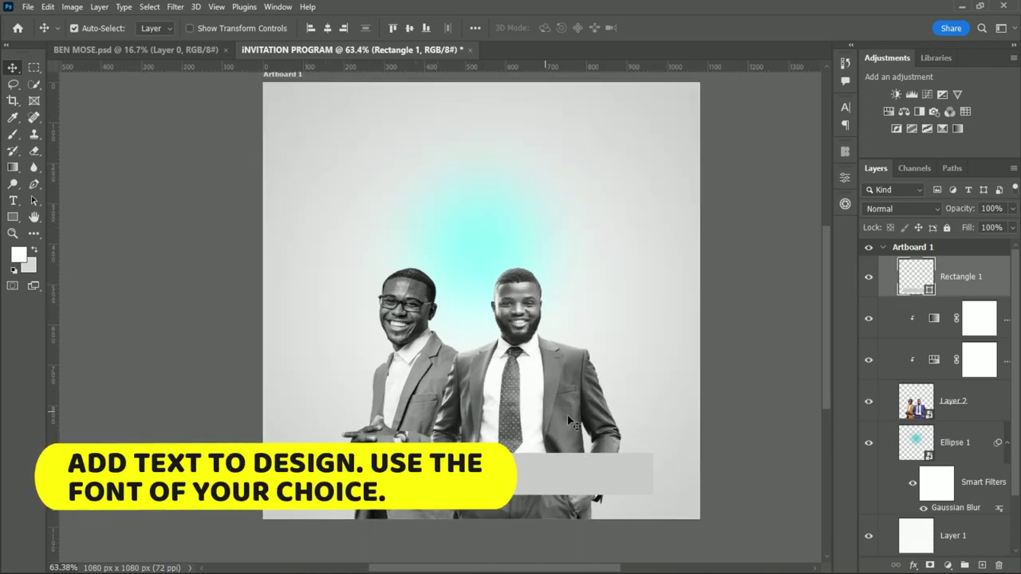
Add a blue 'Blessings' text layer, scale it about 612% and centre it above the men
left_click(14, 201)
left_click(394, 144)
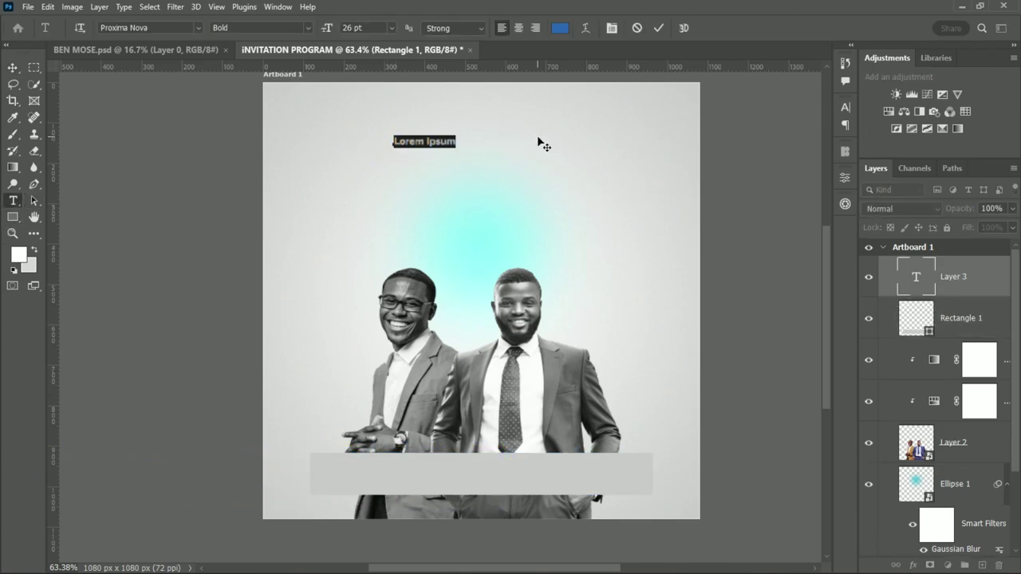
key("BackSpace")
type("Blessings")
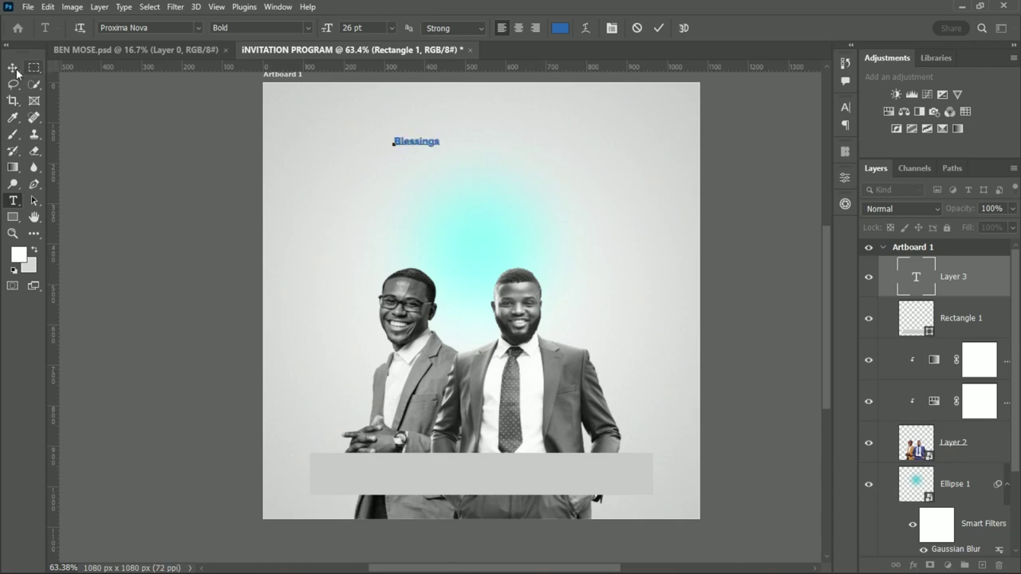
left_click(13, 67)
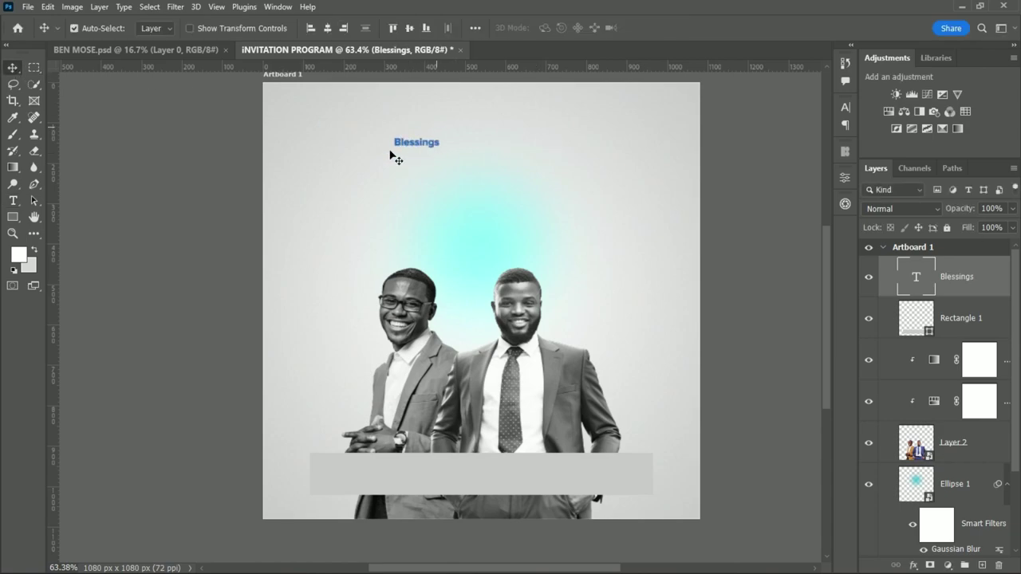
mouse_move(407, 143)
left_mouse_down()
mouse_move(410, 159)
mouse_move(398, 165)
mouse_move(661, 228)
left_mouse_up()
key("ctrl+t")
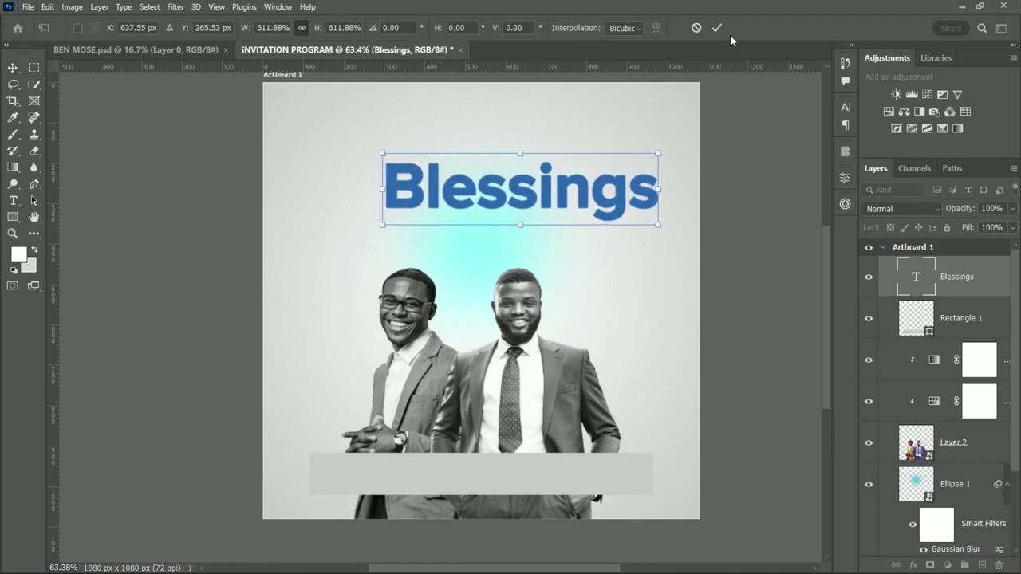
left_click(717, 28)
left_click_drag(610, 197, 568, 197)
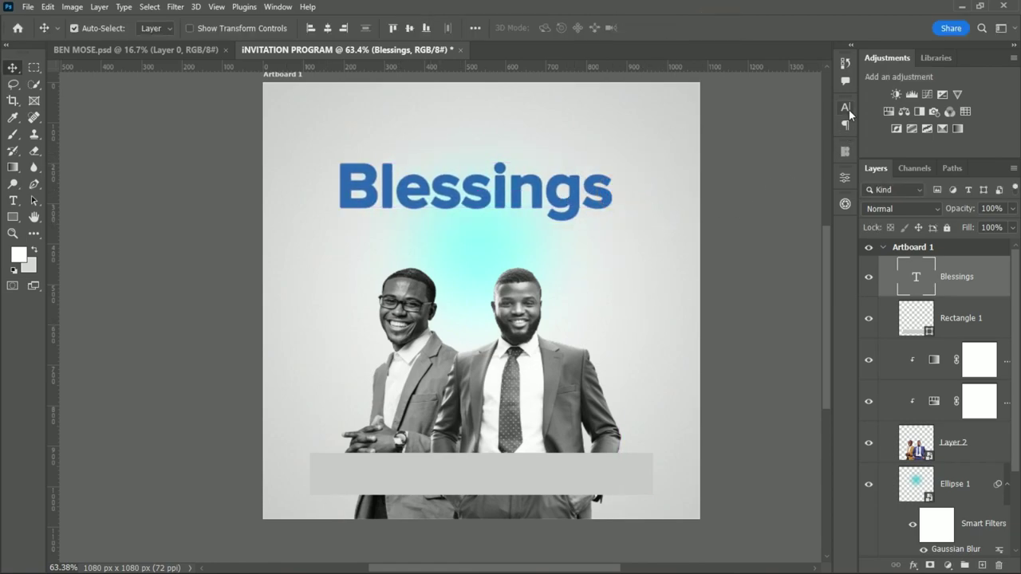
Change the Blessings font to Akkordeon Four
left_click(845, 106)
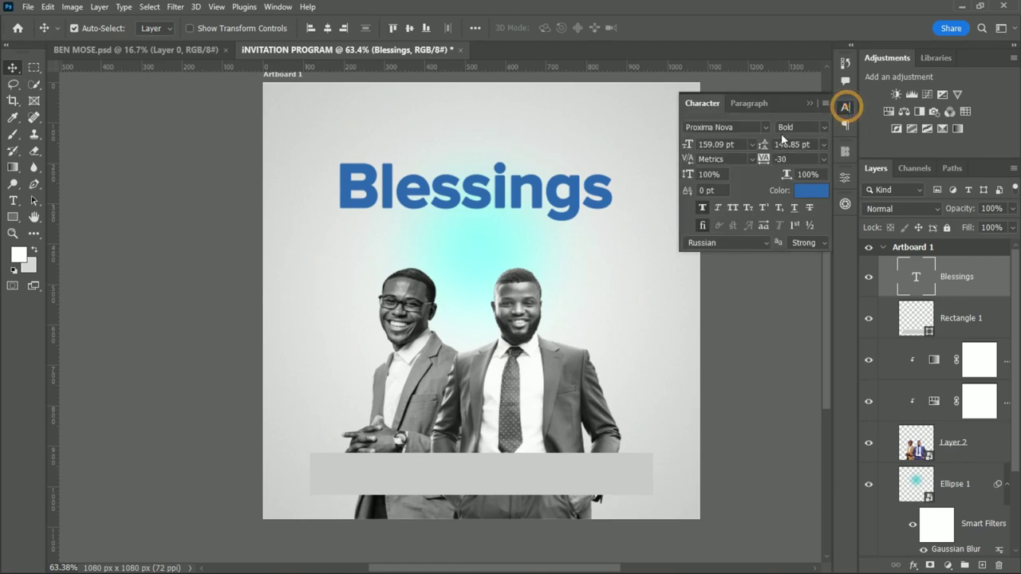
left_click(946, 279)
left_click(739, 131)
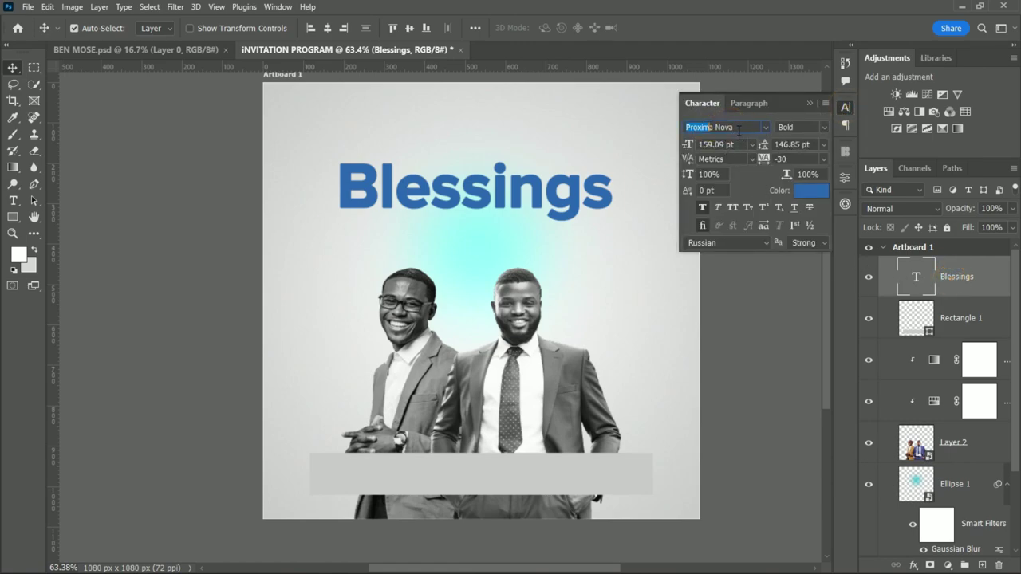
type("akk")
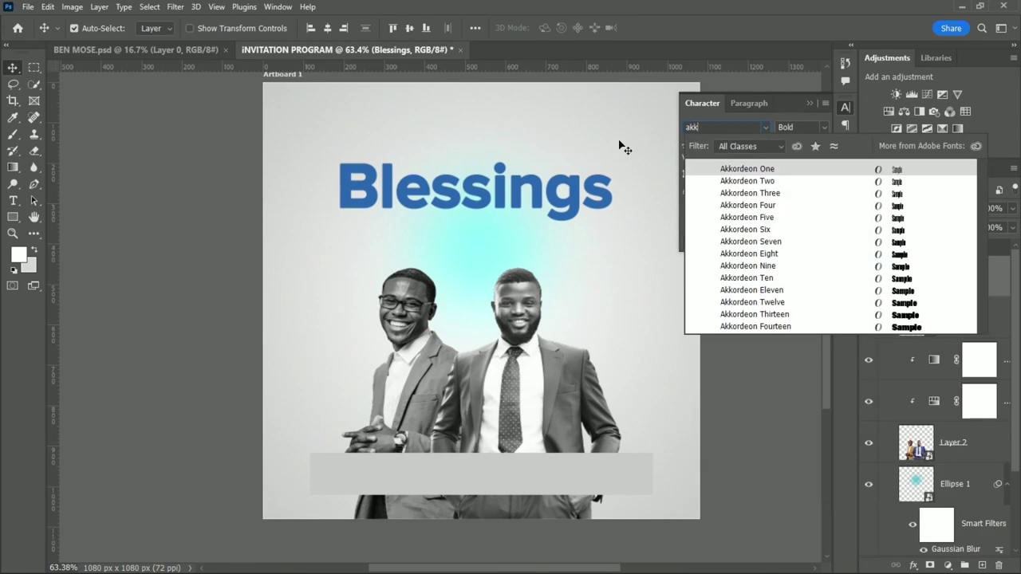
left_click(758, 207)
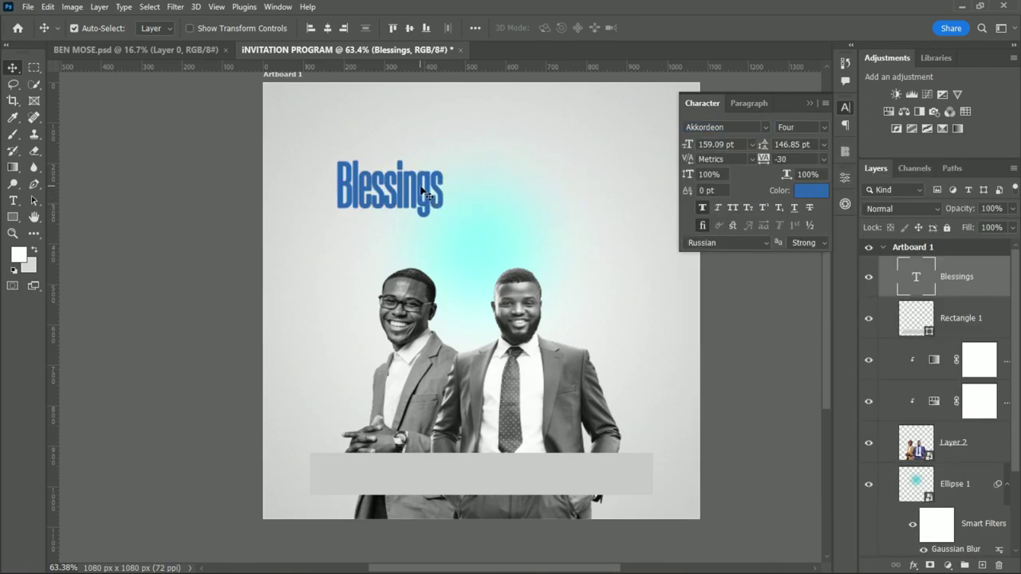
Enlarge Blessings about 278% and move its layer behind the two men
key("ctrl+t")
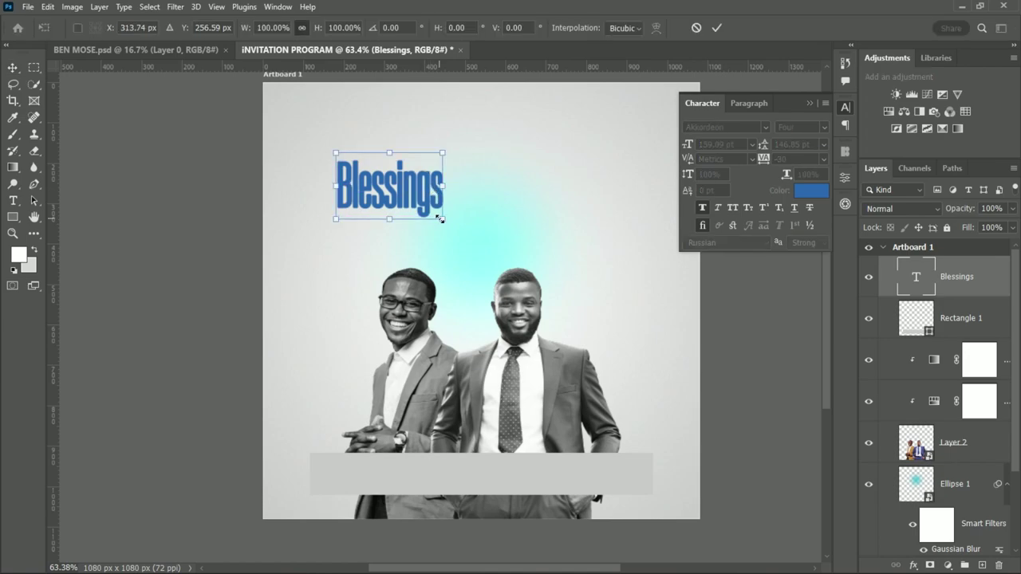
left_click_drag(441, 218, 628, 326)
left_click(716, 27)
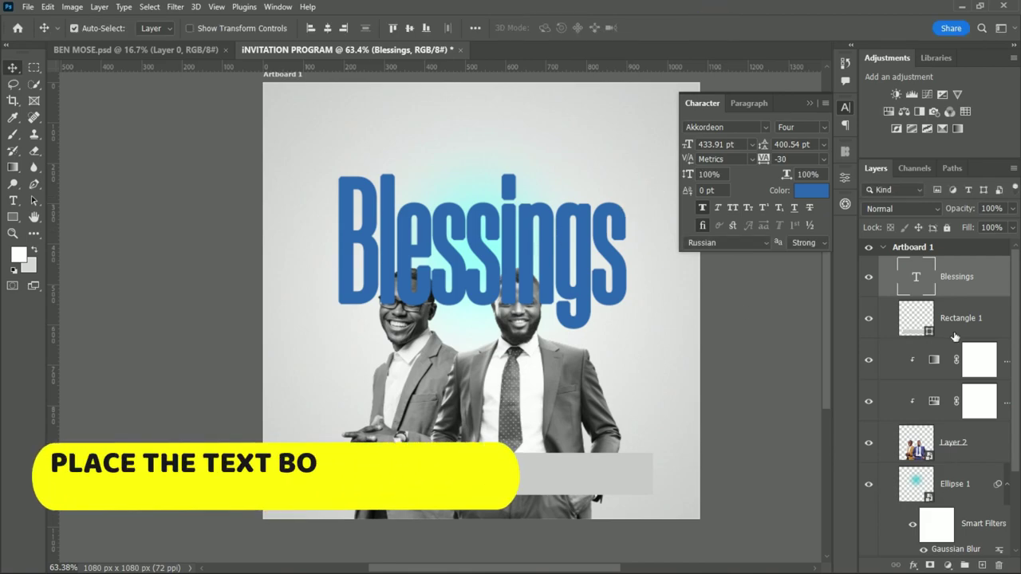
left_click_drag(965, 281, 975, 461)
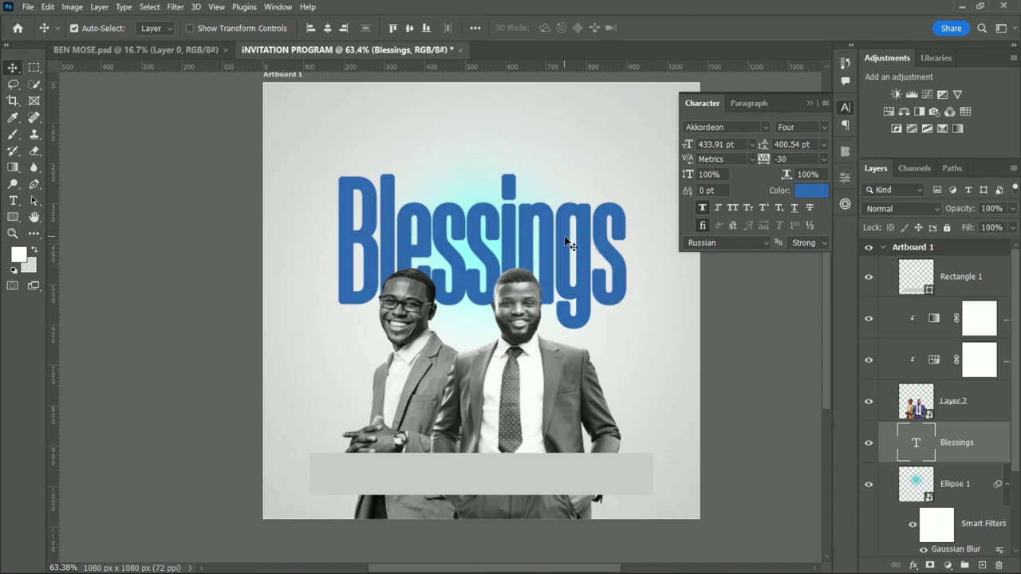
Nudge the Blessings heading slightly lower behind the men
left_click(808, 105)
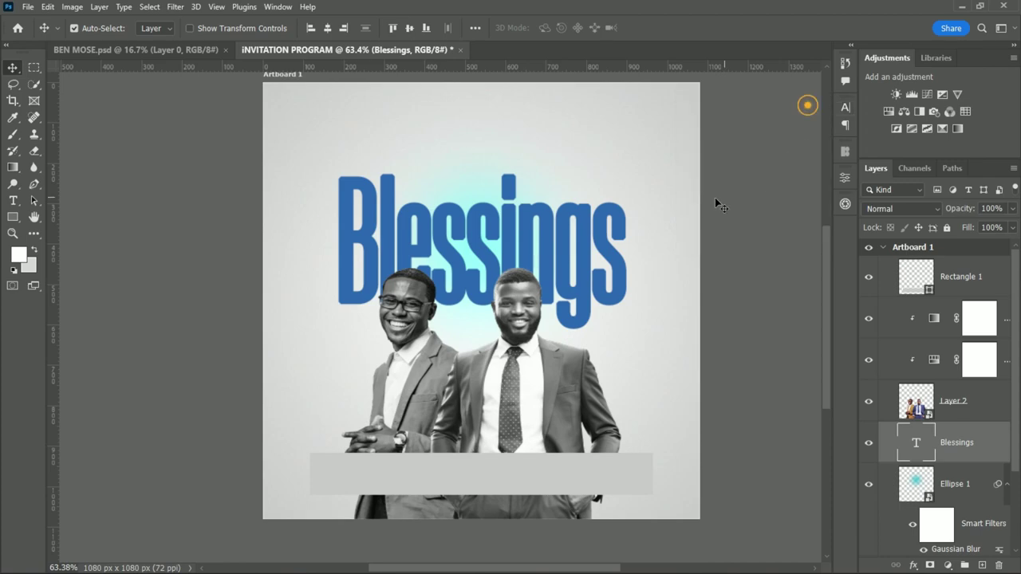
scroll(700, 196, "up", 1)
scroll(700, 196, "down", 2)
scroll(676, 255, "up", 1)
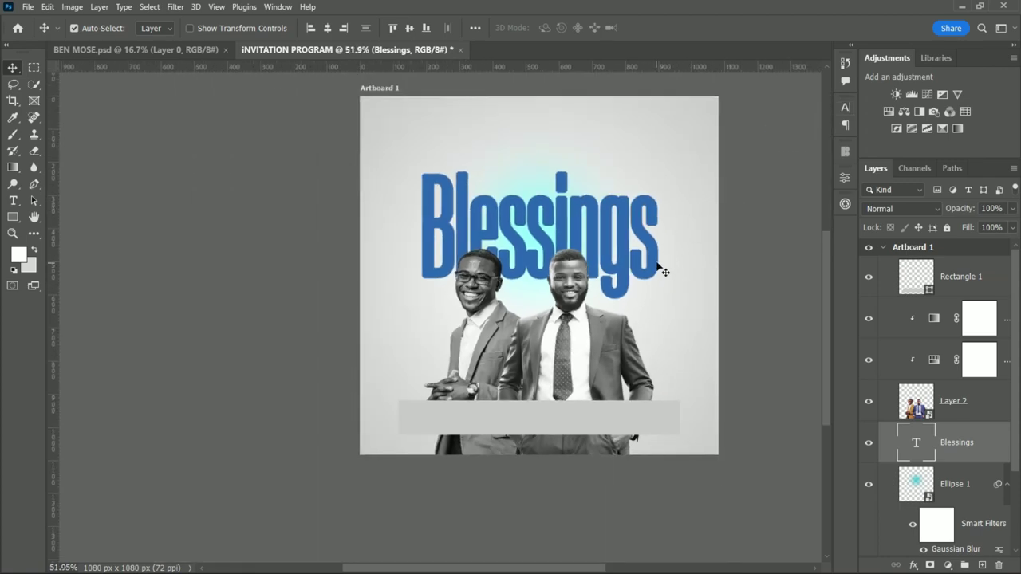
scroll(658, 268, "up", 1)
left_click_drag(614, 231, 615, 239)
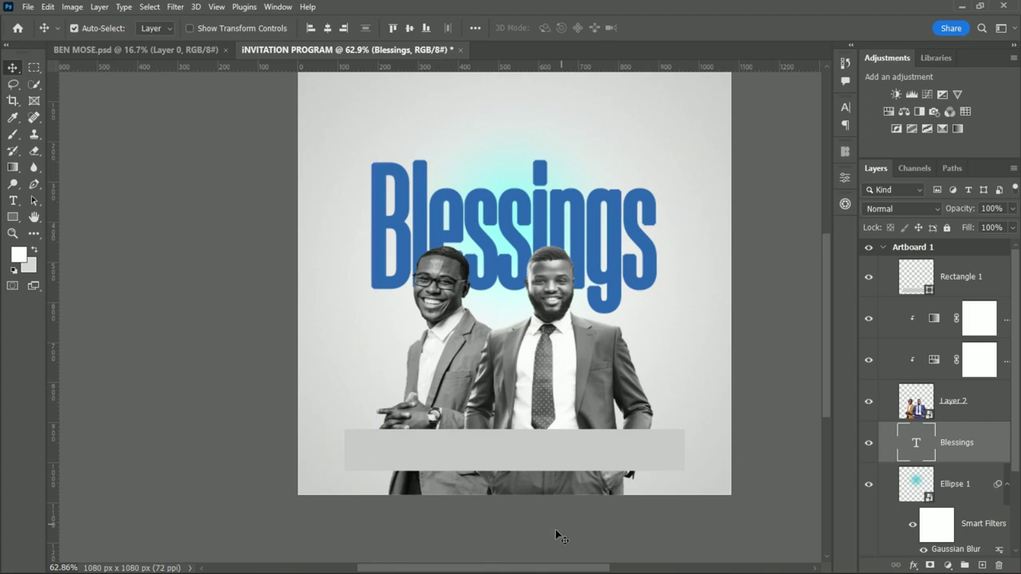
scroll(541, 571, "right", 1)
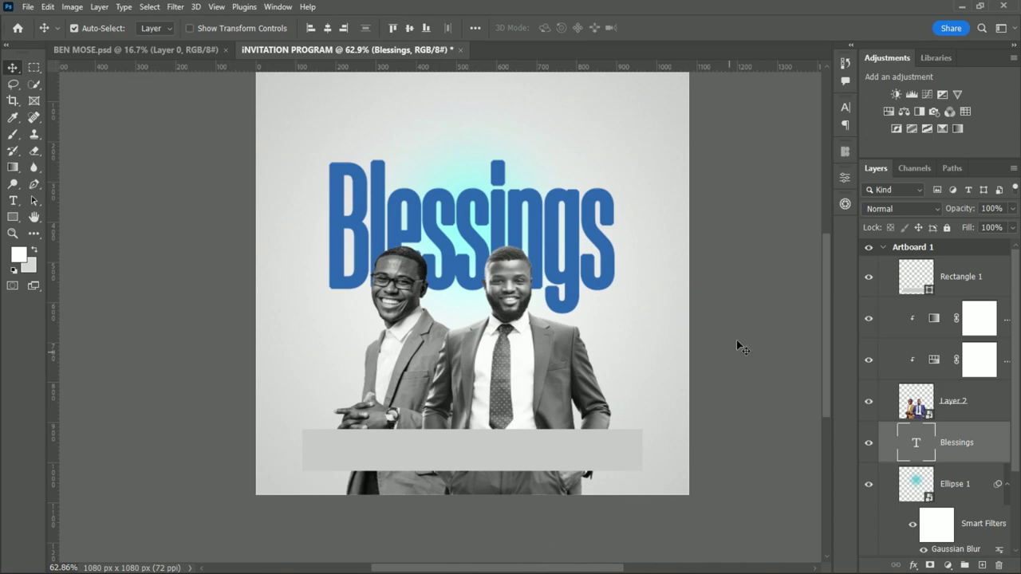
left_click_drag(825, 314, 827, 303)
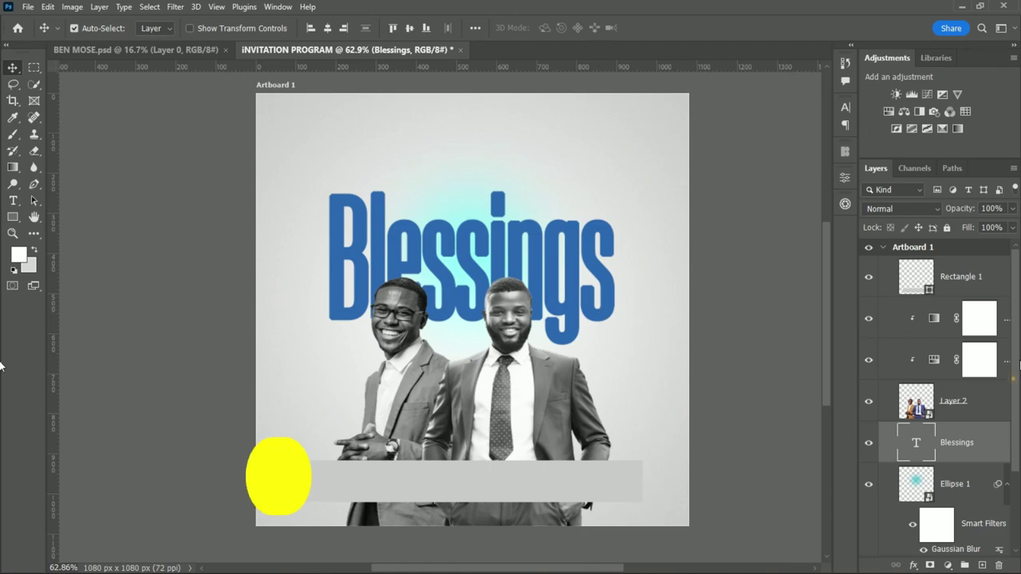
Select the grey Rectangle 1 layer and switch to the Ellipse tool
left_click(987, 276)
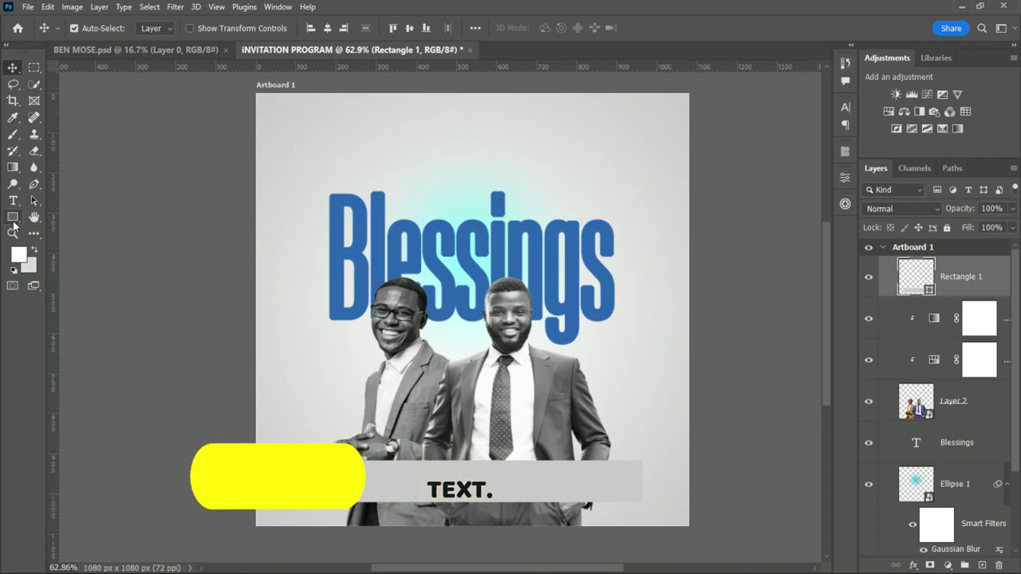
right_click(13, 217)
left_click(52, 231)
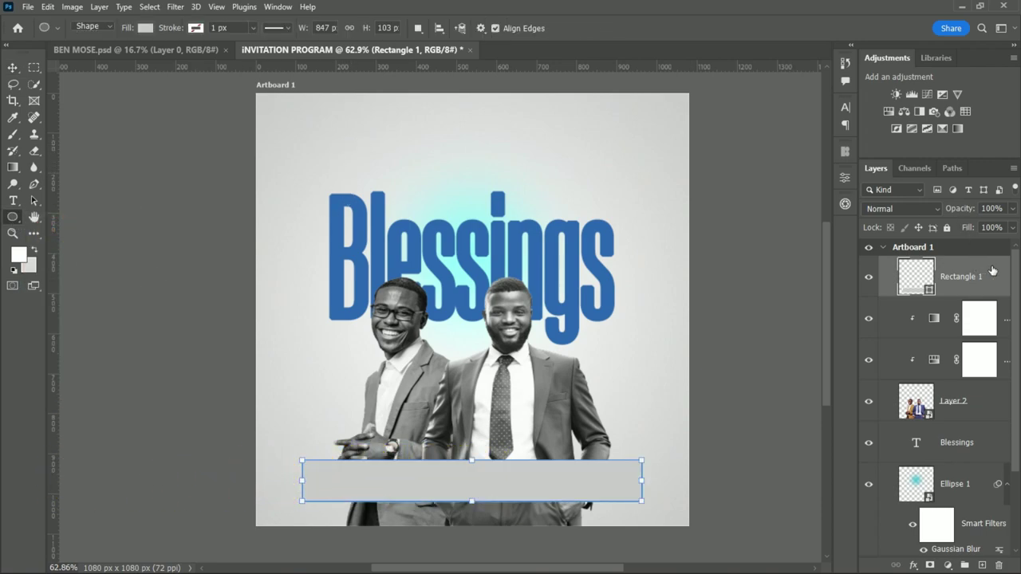
Draw a white 137 px circle and place it over the top of the B
left_click(993, 332)
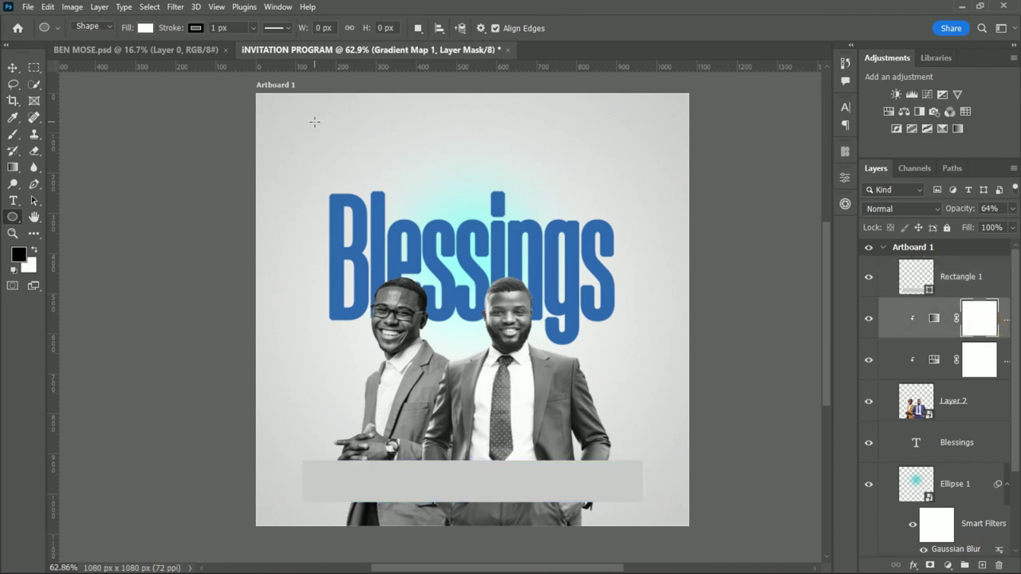
left_click_drag(314, 121, 372, 176)
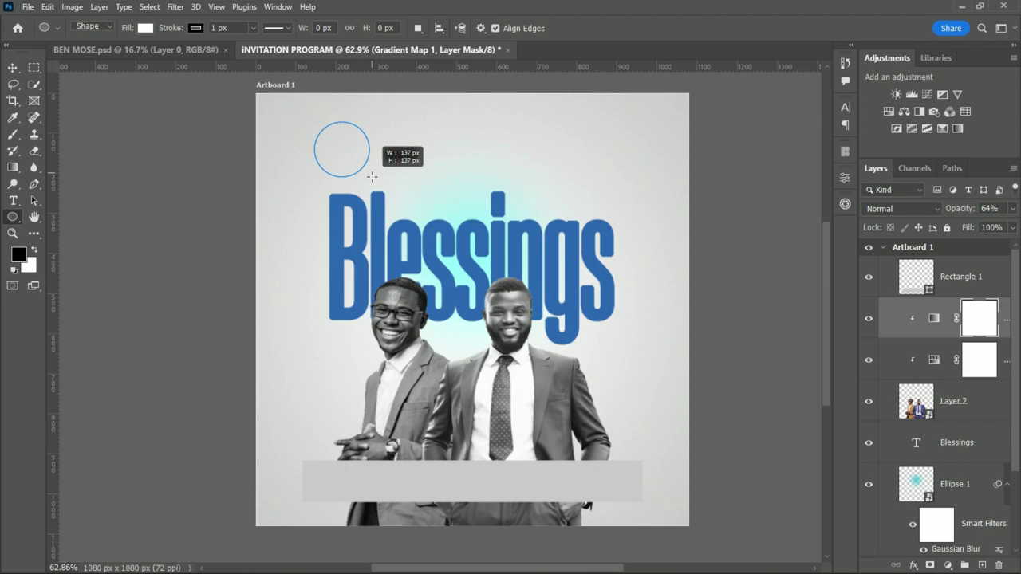
left_click_drag(372, 176, 371, 176)
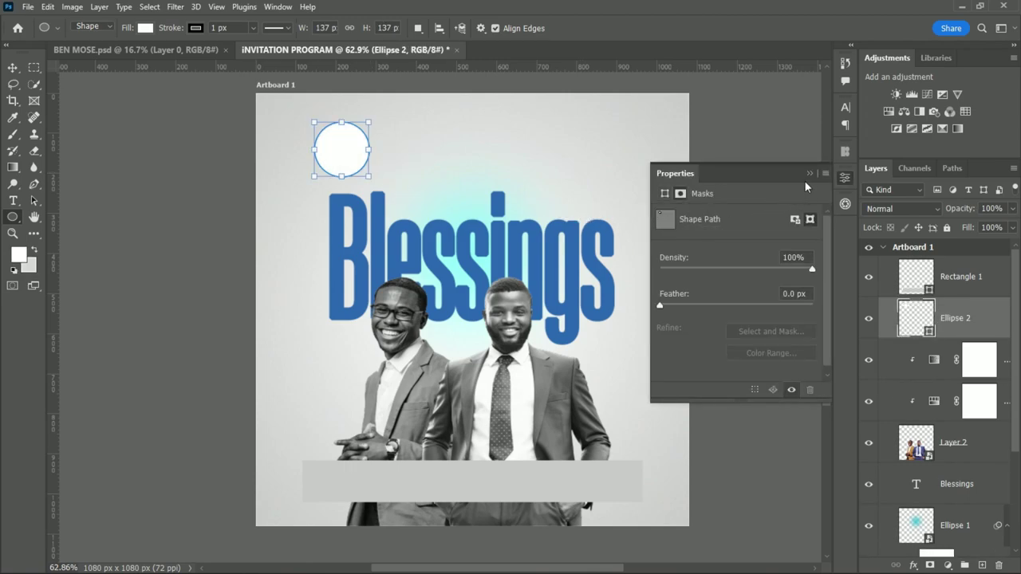
left_click(13, 68)
left_click_drag(335, 155, 368, 206)
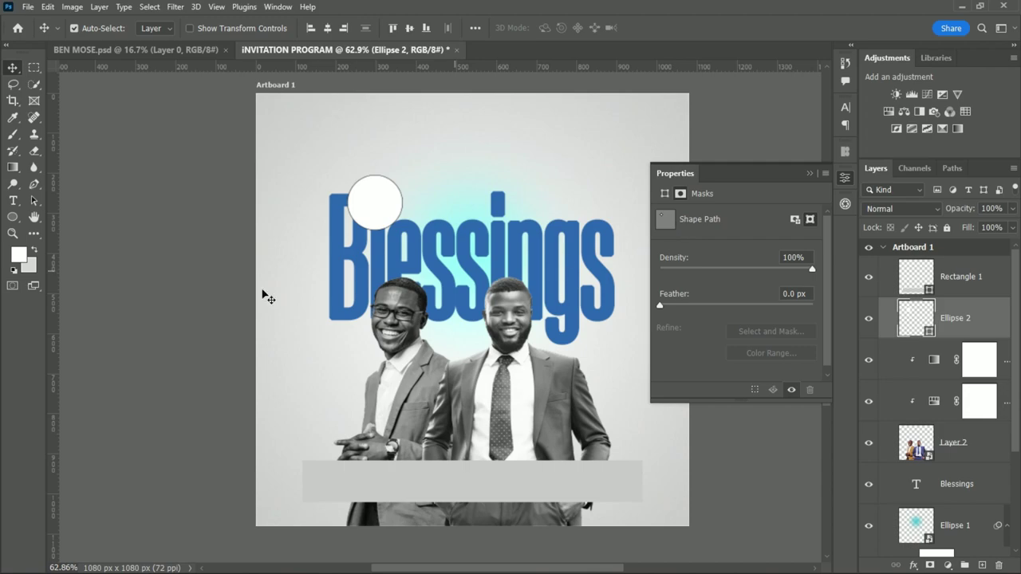
Fill the circle with the heading's blue and give it a light grey stroke
left_click(995, 323)
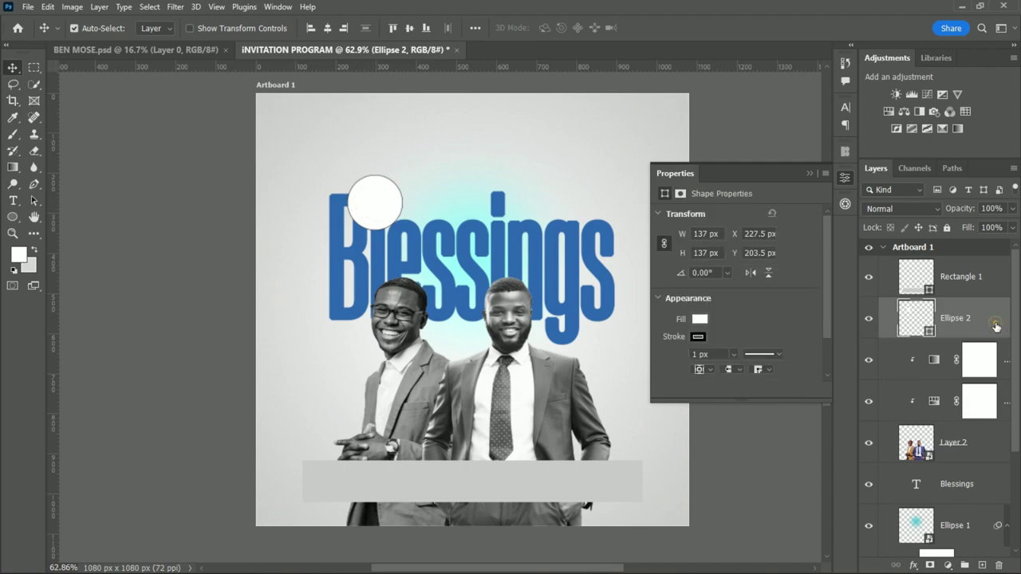
left_click(698, 319)
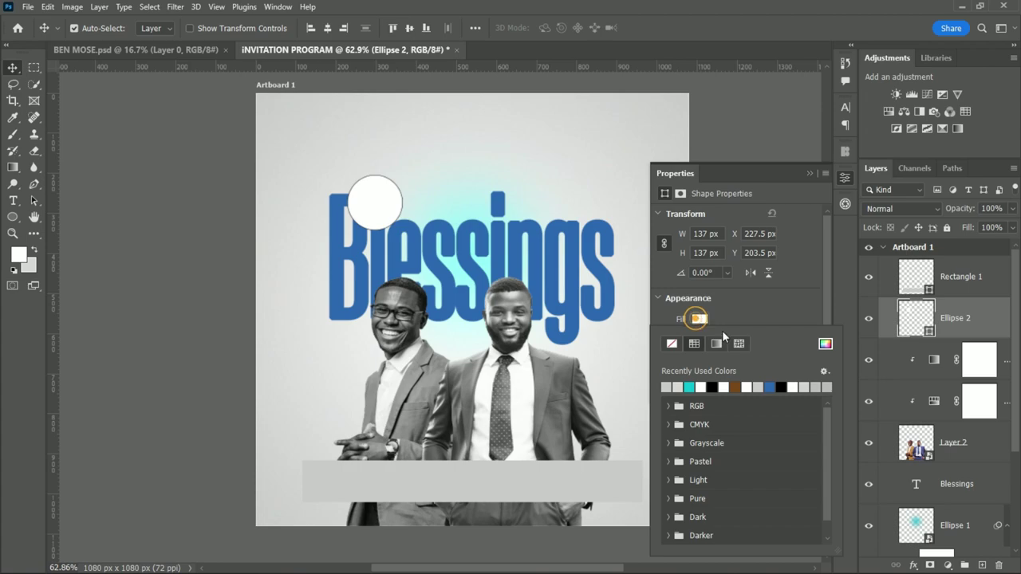
left_click(768, 387)
key("Return")
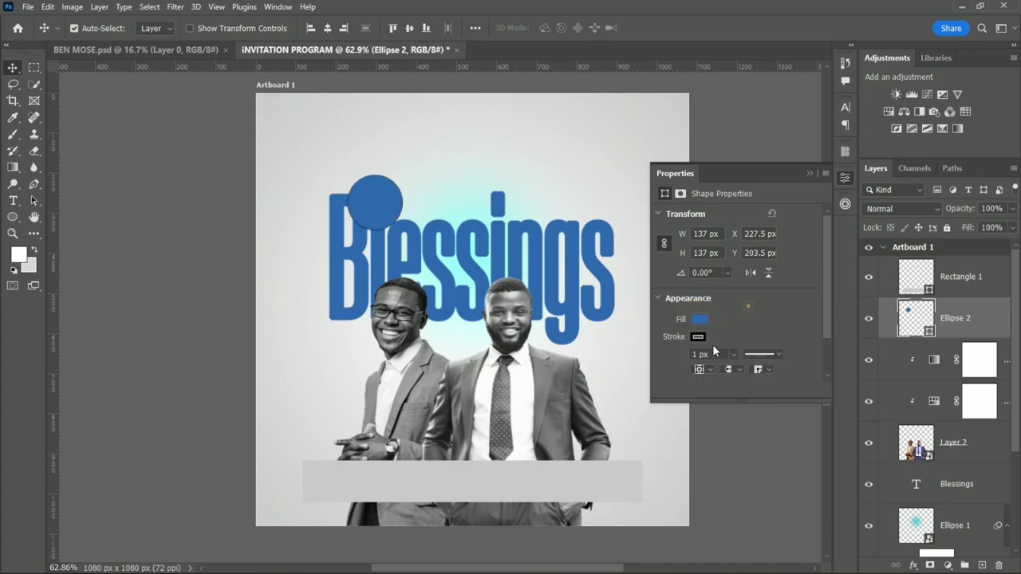
left_click(698, 335)
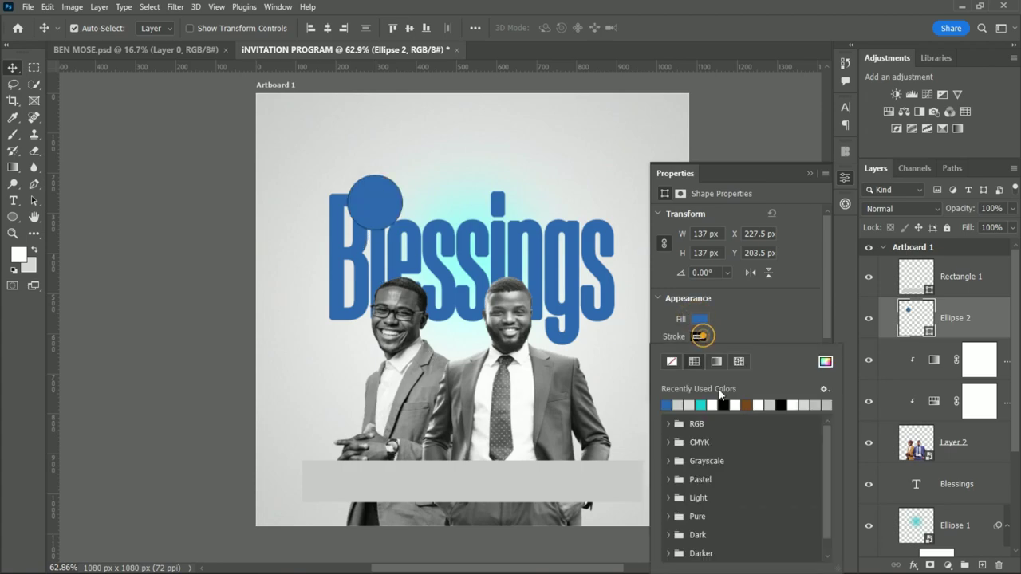
left_click(678, 404)
left_click(749, 323)
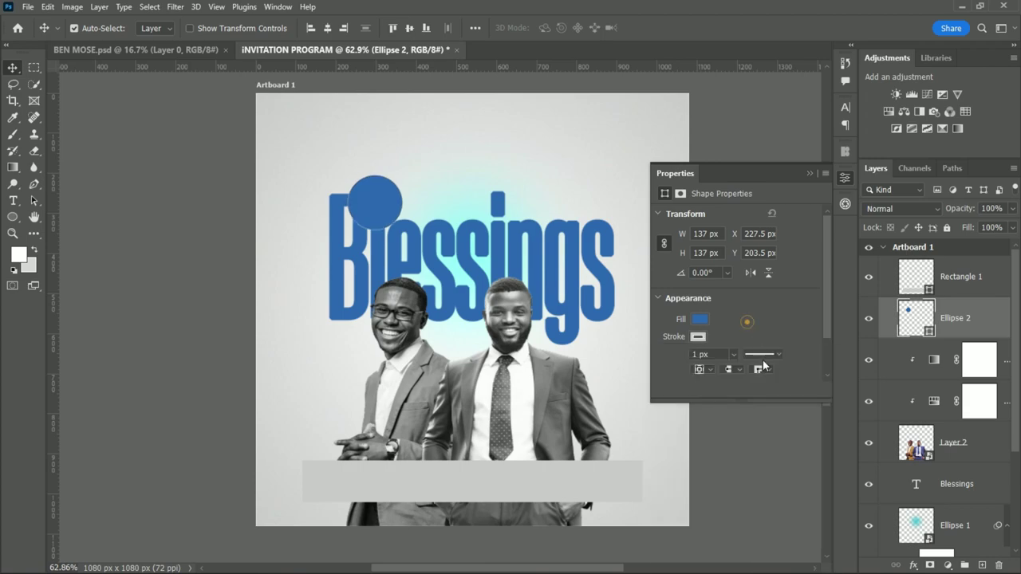
Thicken the circle's stroke to about 21.74 px
left_click(735, 354)
left_click_drag(732, 370, 754, 376)
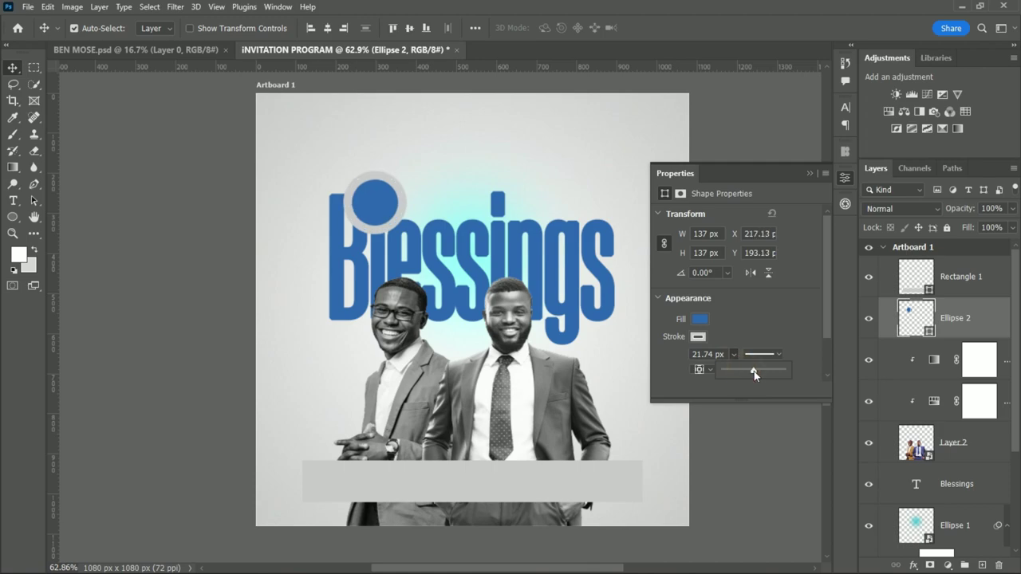
left_click(806, 180)
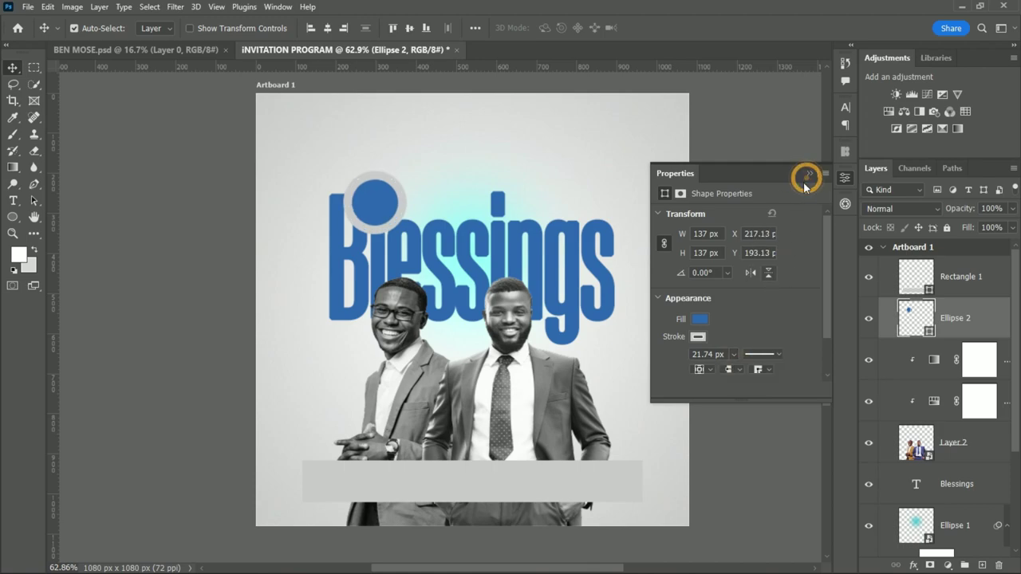
left_click(808, 173)
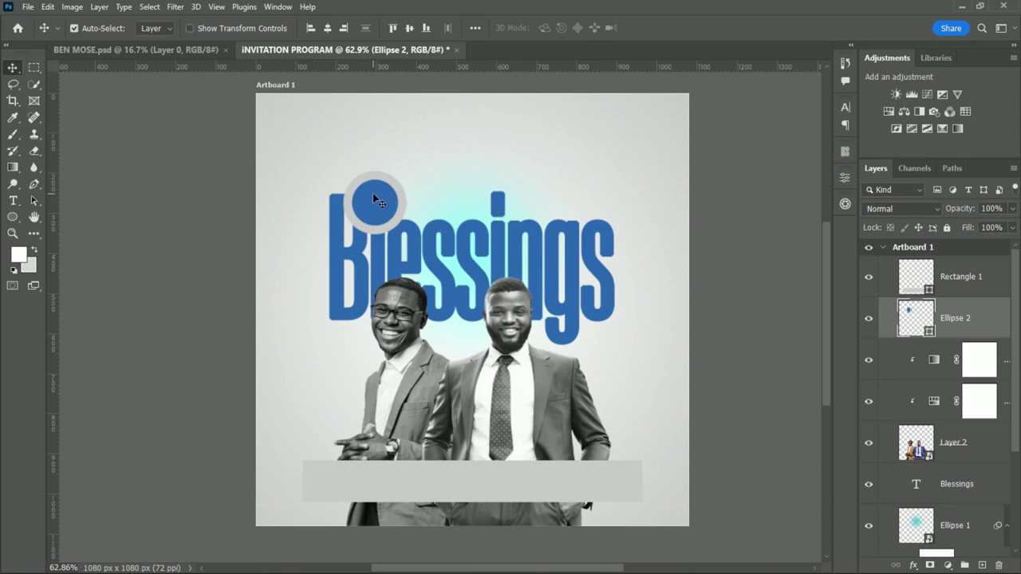
Reposition the ringed blue dot slightly right and down on Blessings
left_click_drag(373, 198, 380, 202)
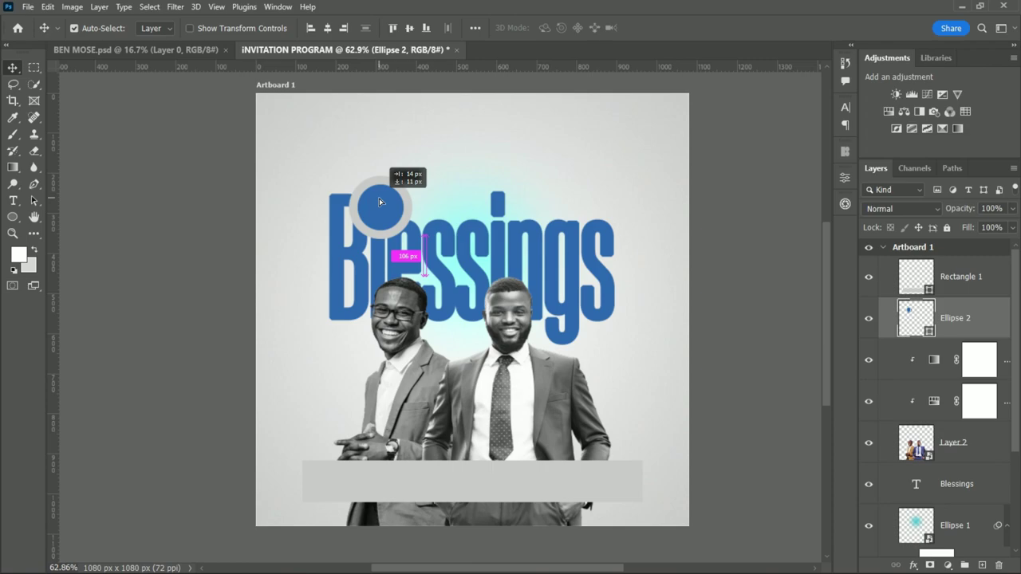
left_click_drag(379, 198, 375, 200)
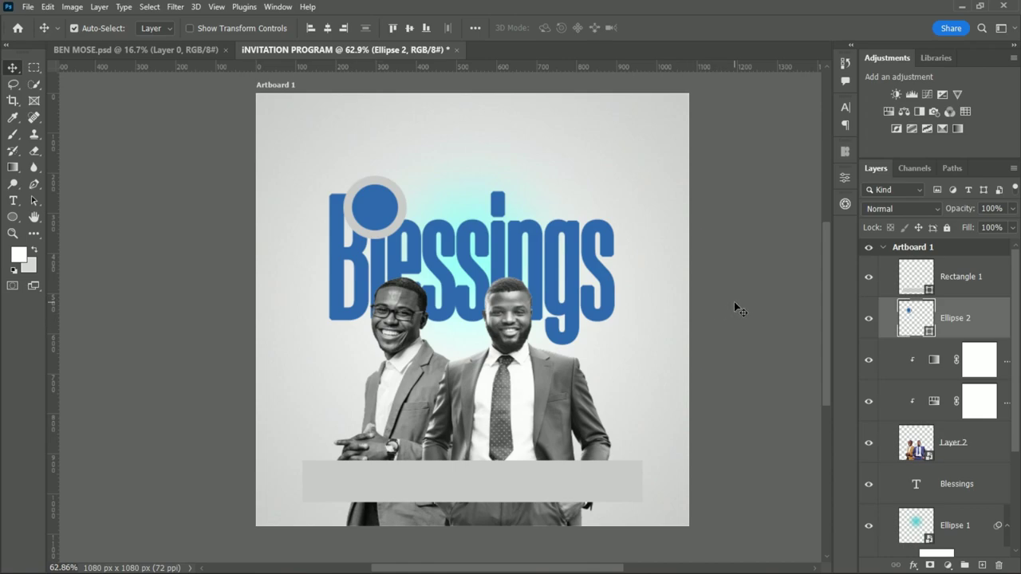
scroll(733, 301, "up", 2)
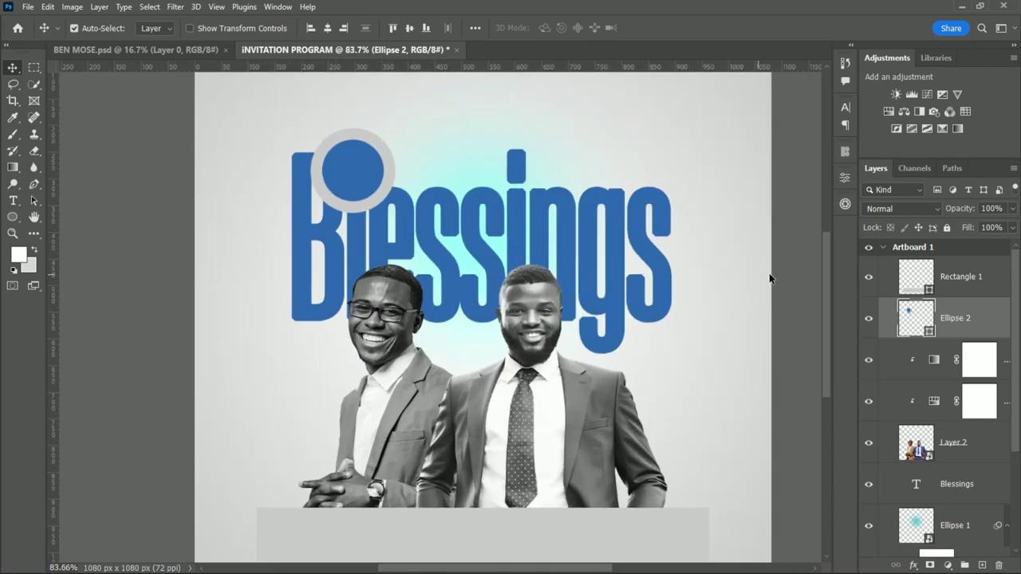
scroll(769, 278, "down", 2)
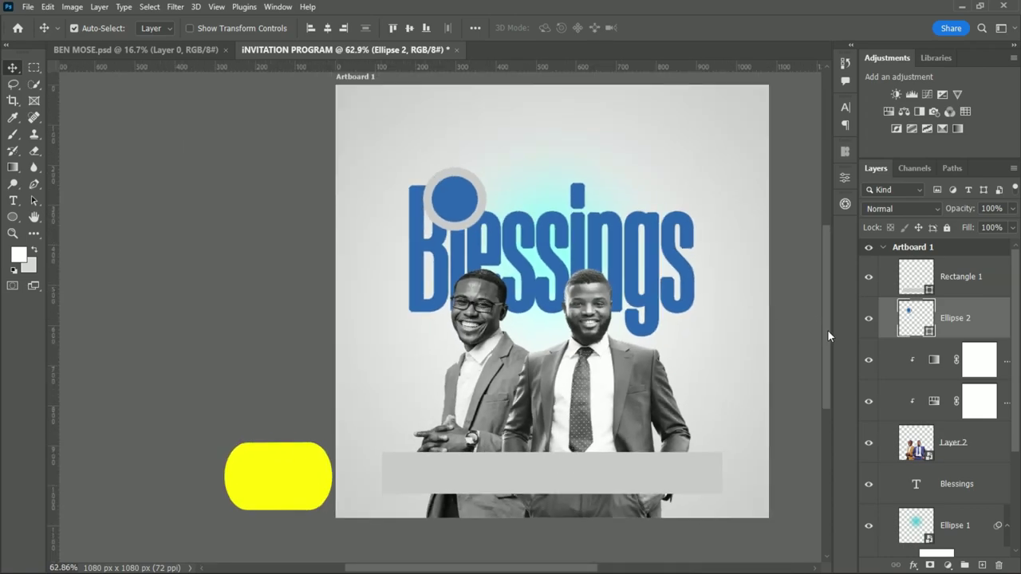
left_click_drag(827, 330, 822, 307)
Type the three-line venue address as a new horizontal text layer
right_click(13, 200)
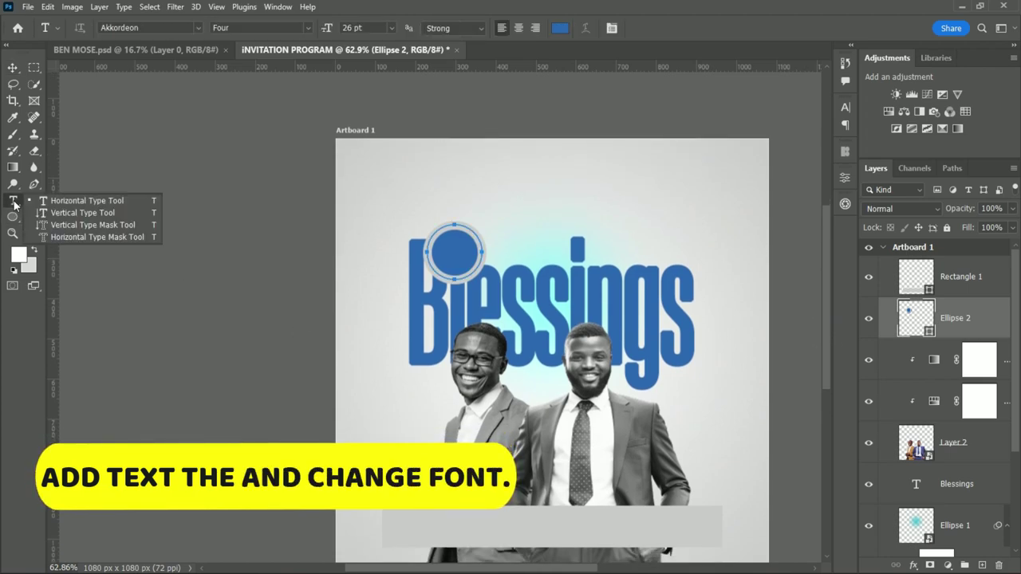
left_click(72, 203)
left_click(556, 169)
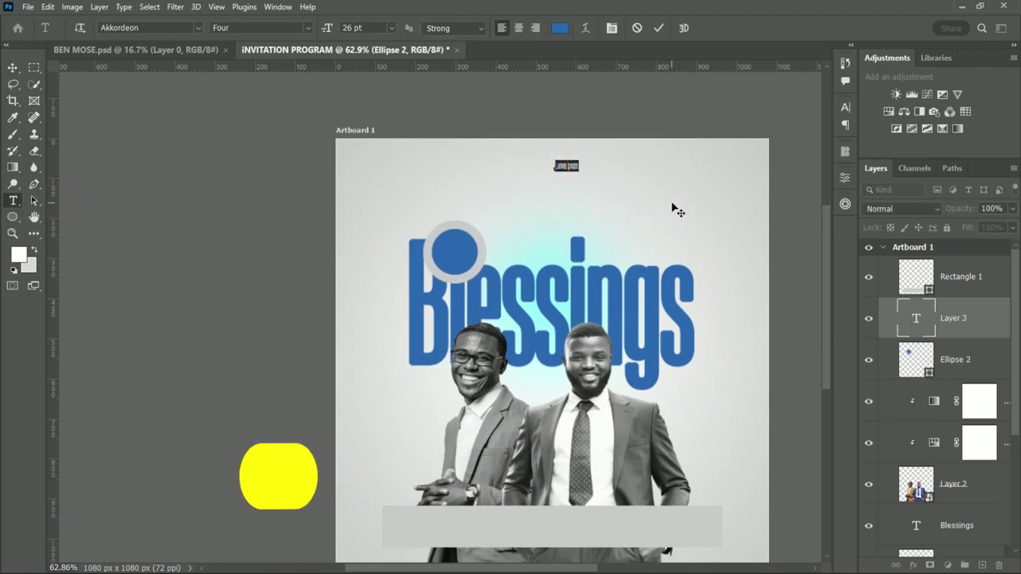
key("BackSpace")
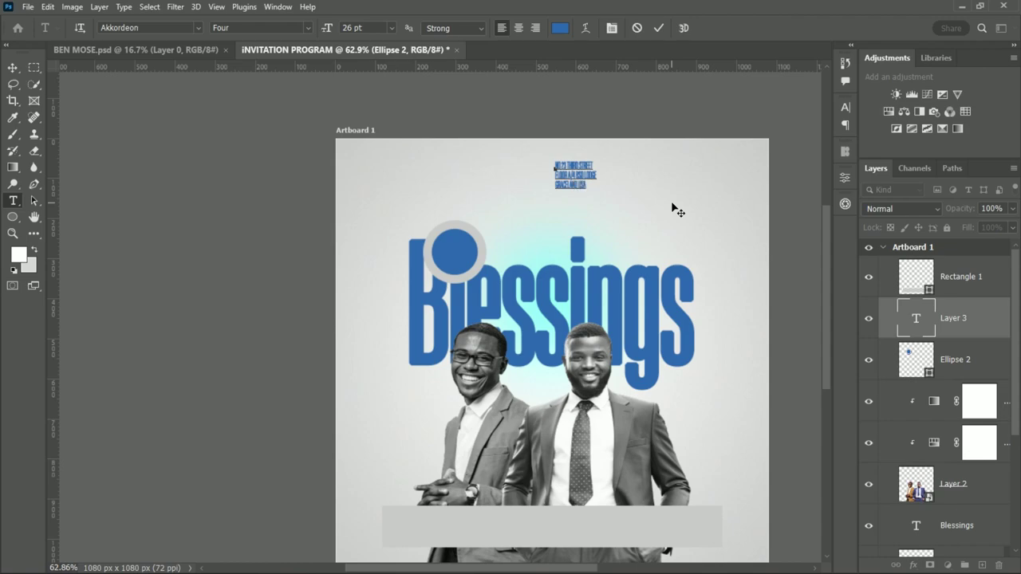
left_click(658, 28)
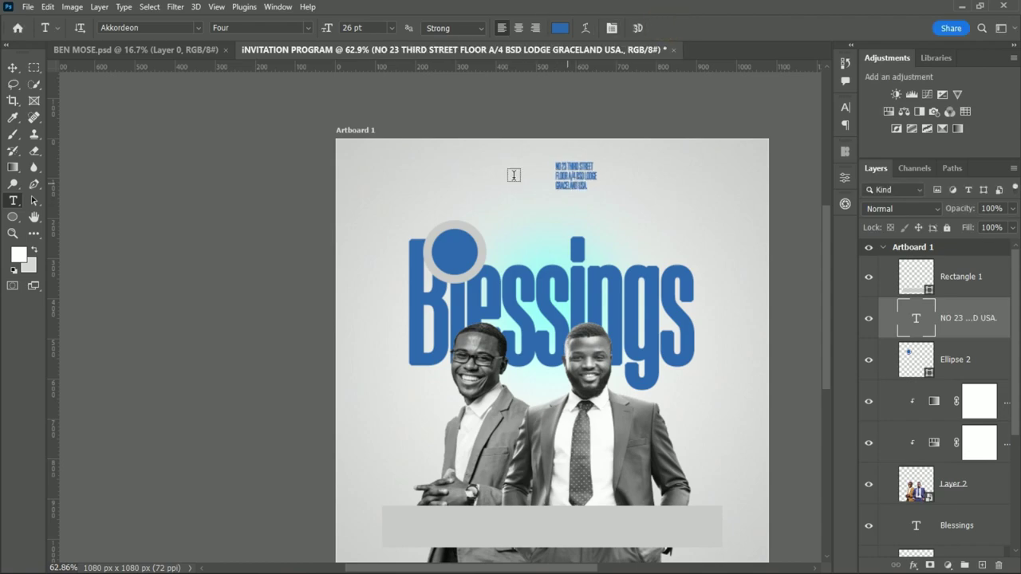
key("v")
Set the address font to Proxima Nova Regular and its colour to #000000
left_click(845, 106)
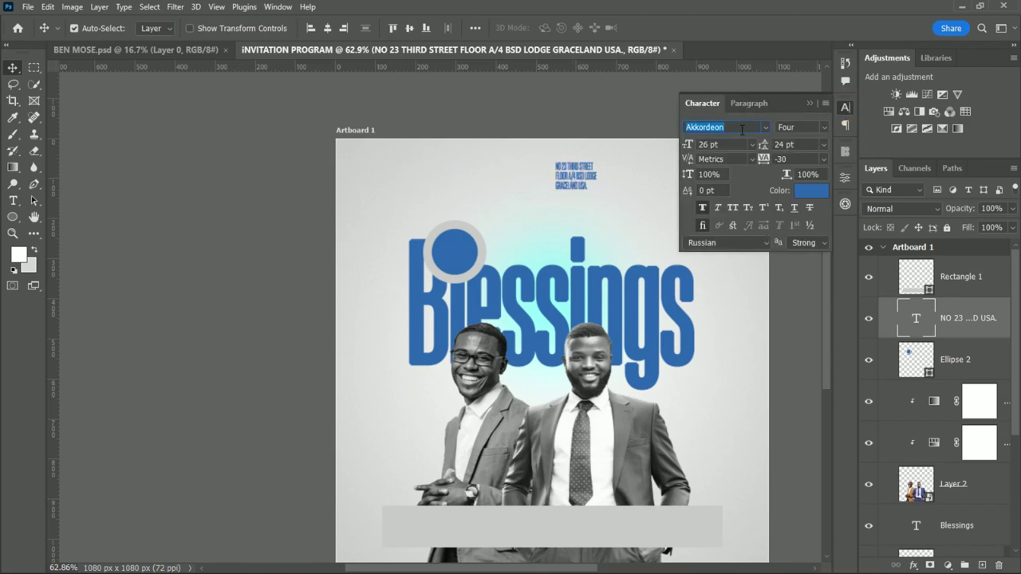
type("PROXI")
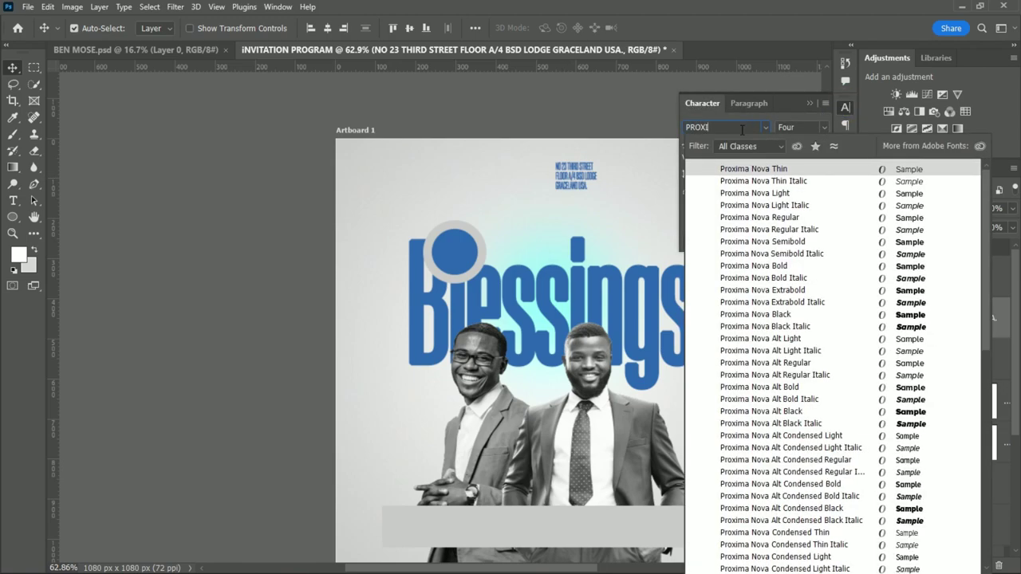
left_click(746, 217)
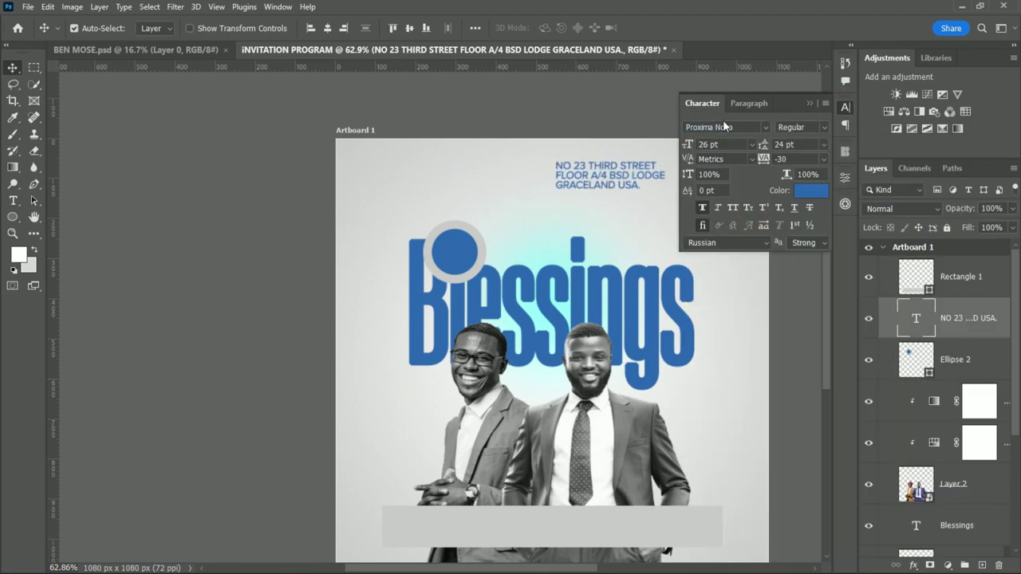
left_click(811, 190)
type("000000")
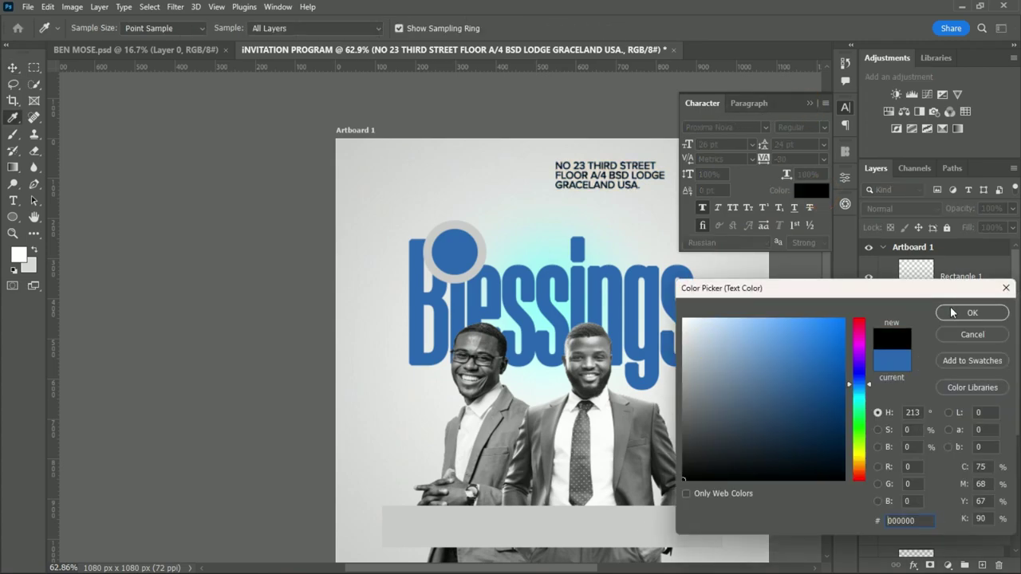
key("Return")
left_click(811, 103)
Move the 26 pt address to the top-right corner of the artboard
left_click_drag(606, 191, 682, 197)
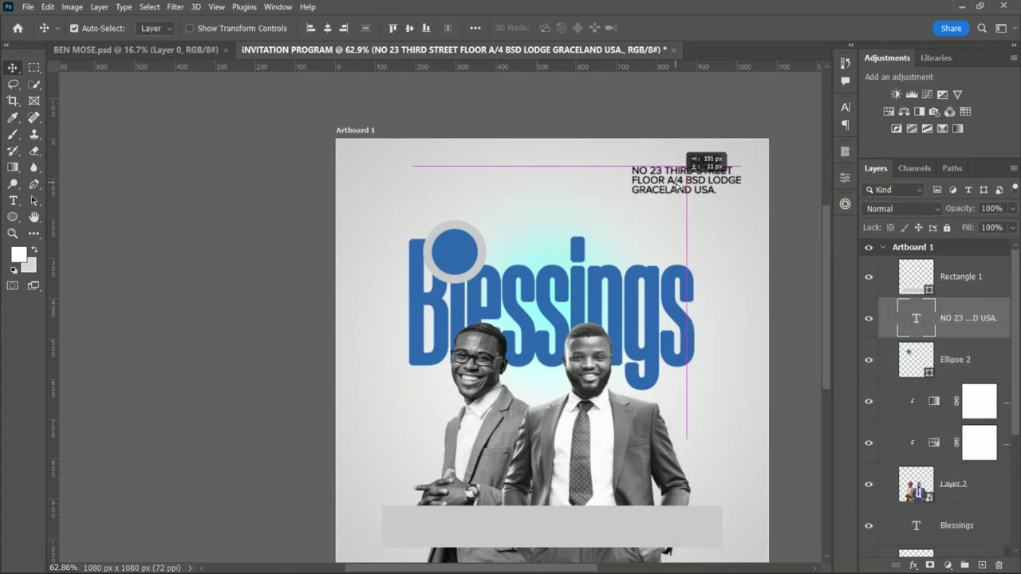
scroll(759, 203, "down", 2)
scroll(750, 296, "up", 2)
scroll(819, 307, "up", 2)
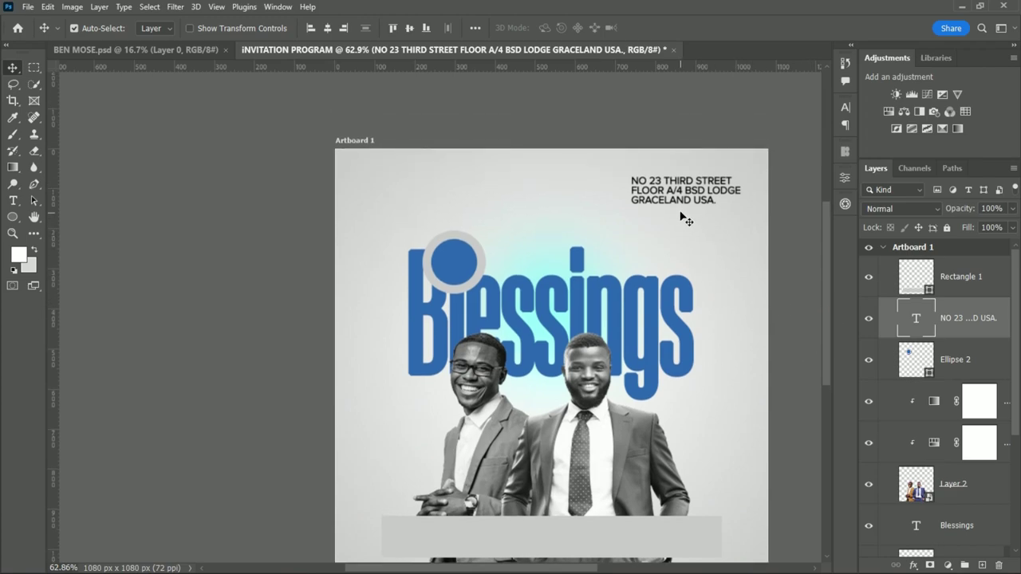
left_click(845, 107)
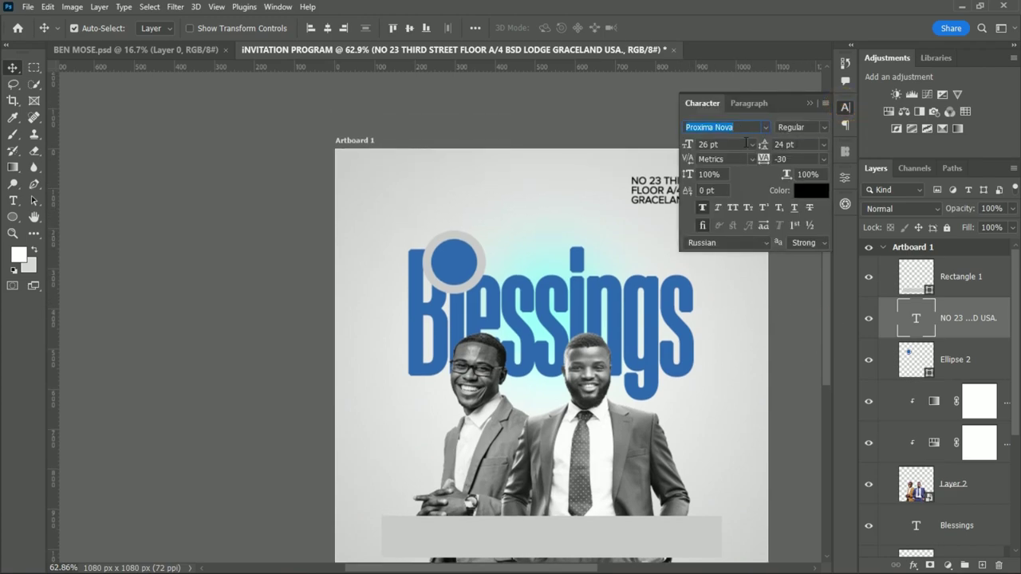
left_click(751, 144)
left_click(722, 268)
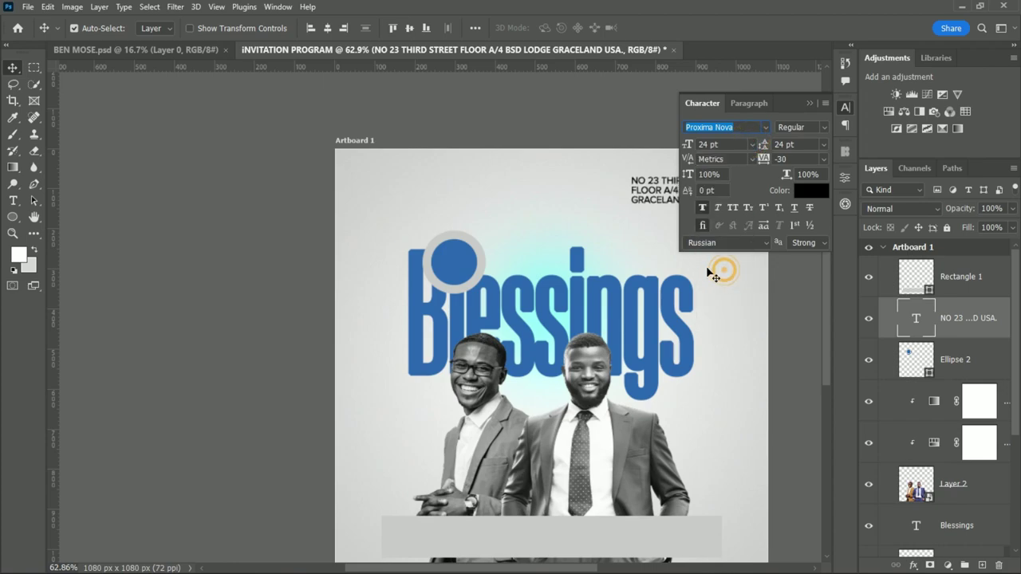
left_click(722, 203)
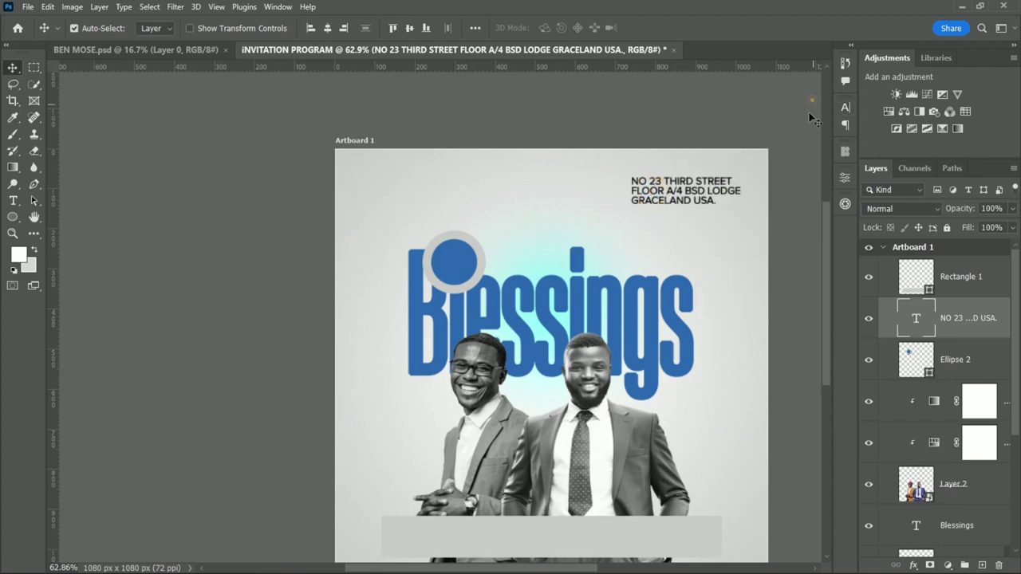
double_click(689, 191)
type("11")
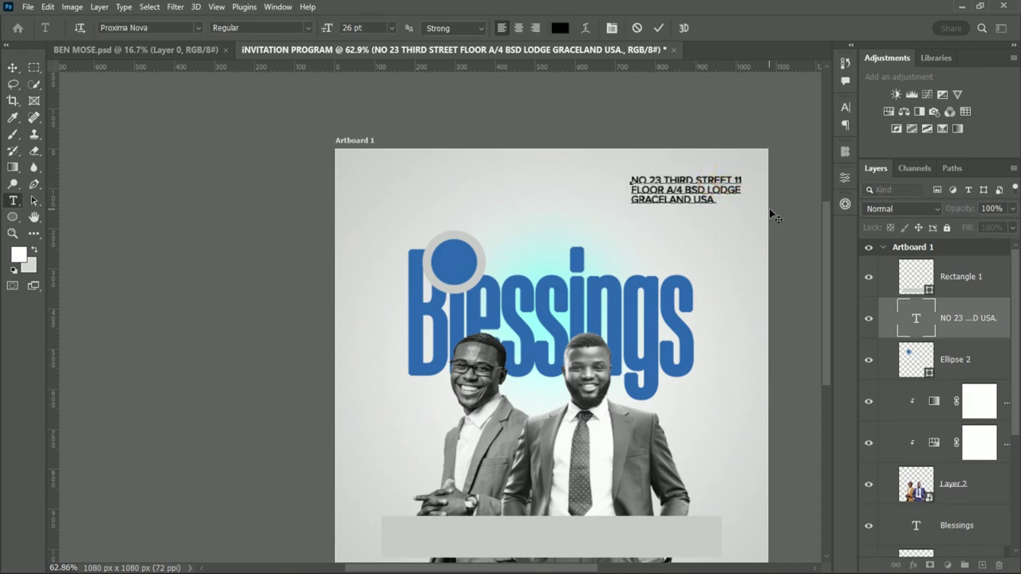
left_click(659, 28)
key("v")
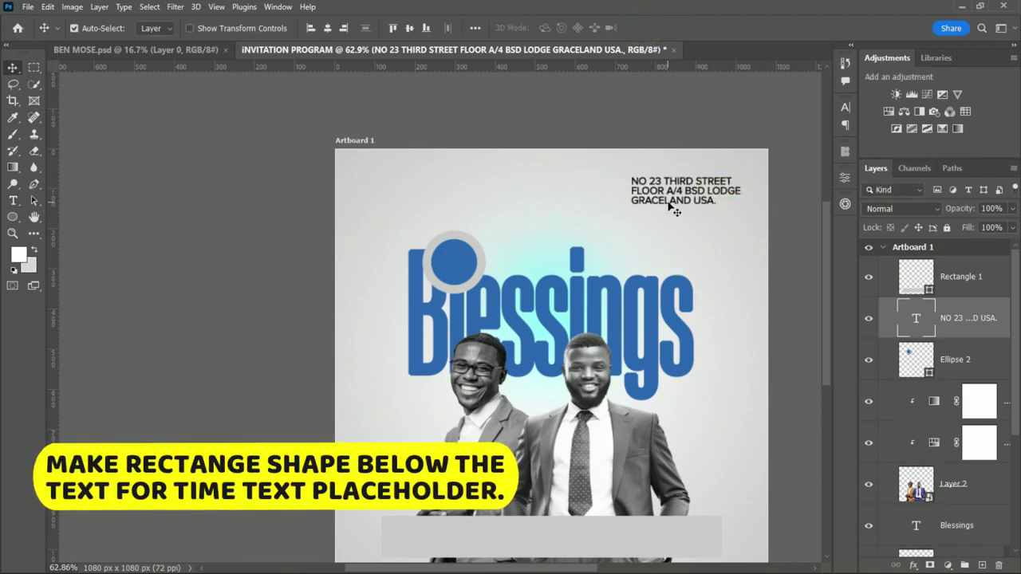
Draw a small 193 × 40 px box just below the address text
left_click(13, 217)
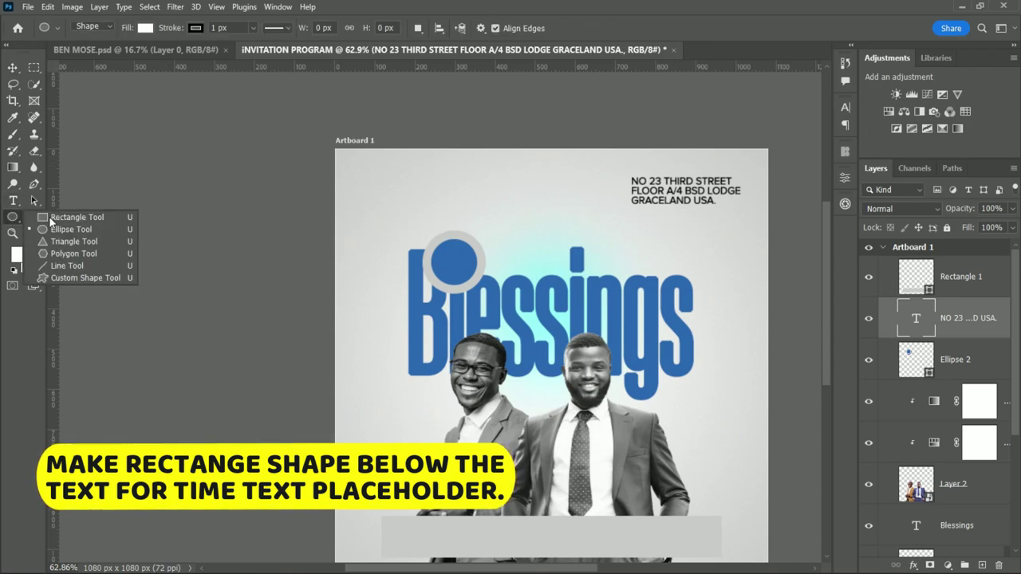
left_click(50, 220)
left_click_drag(635, 214, 712, 229)
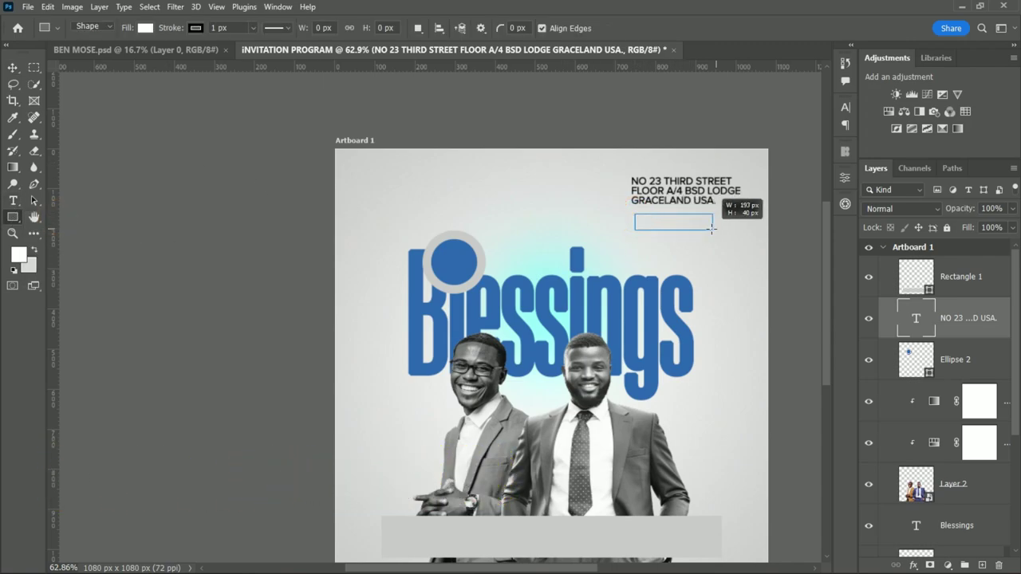
key("v")
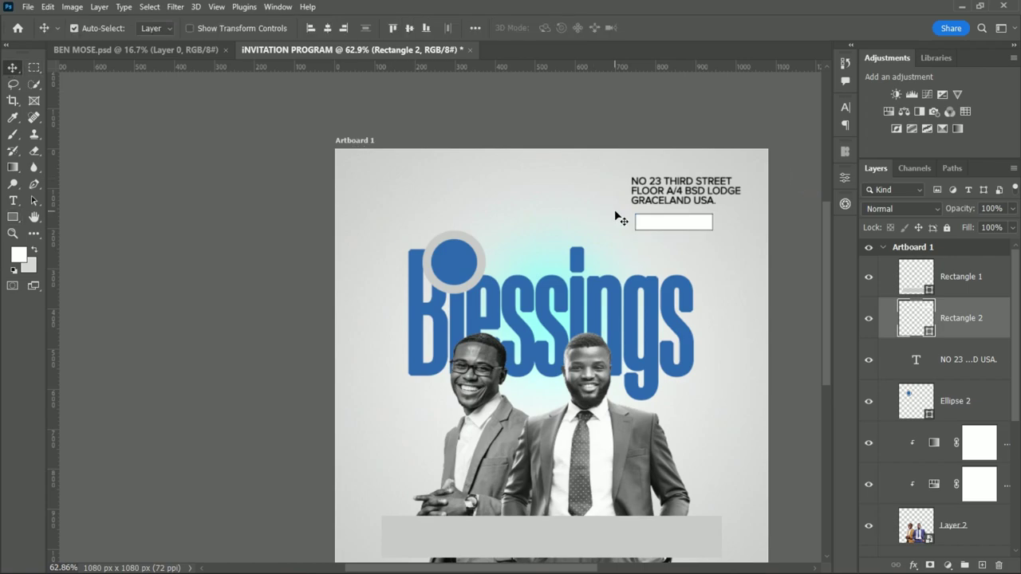
left_click_drag(649, 222, 645, 221)
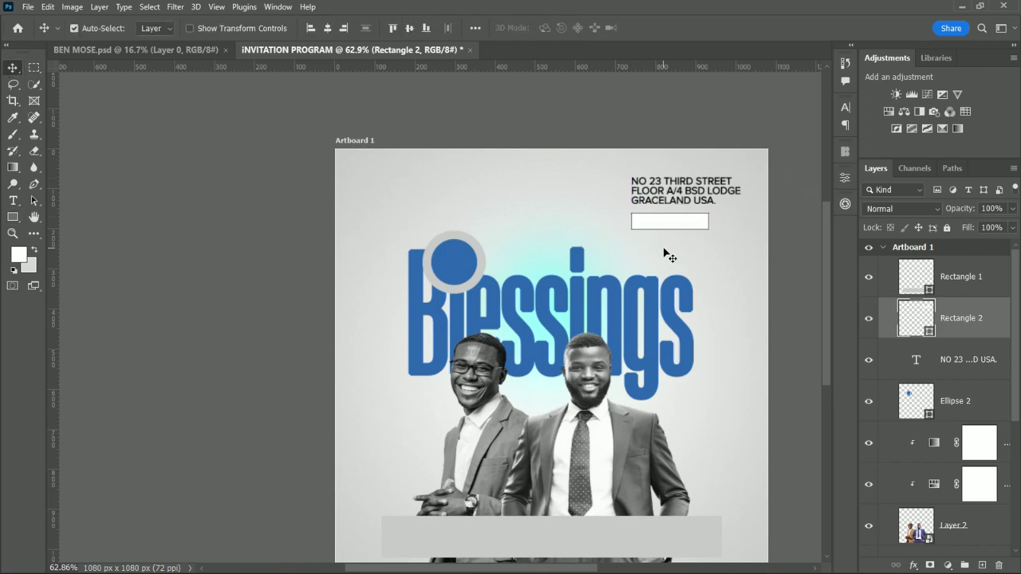
key("Up")
key("Up")
key("Up")
key("Up")
key("Up")
key("Up")
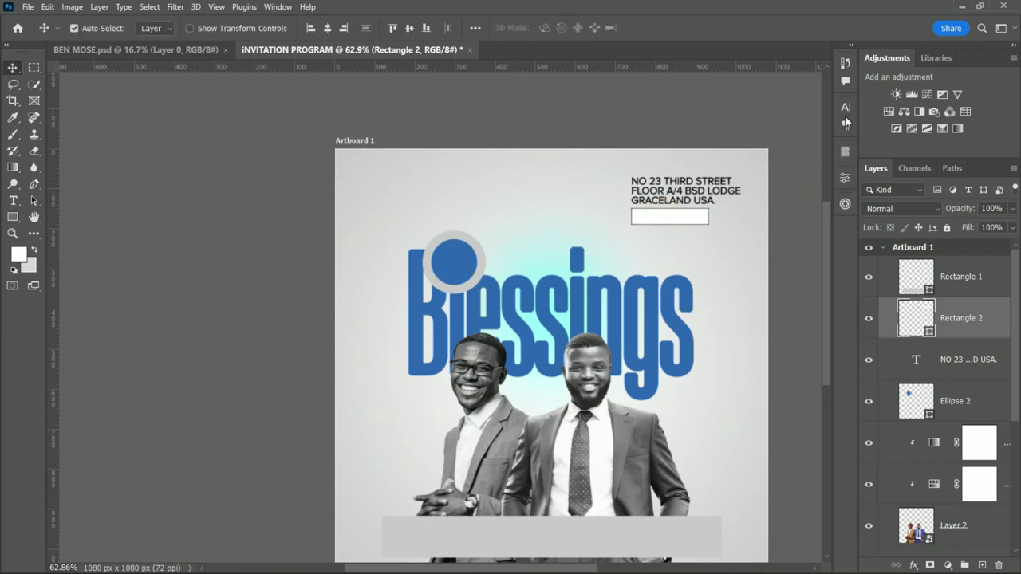
Remove the Rectangle 2 box's outline
left_click(846, 107)
left_click(811, 190)
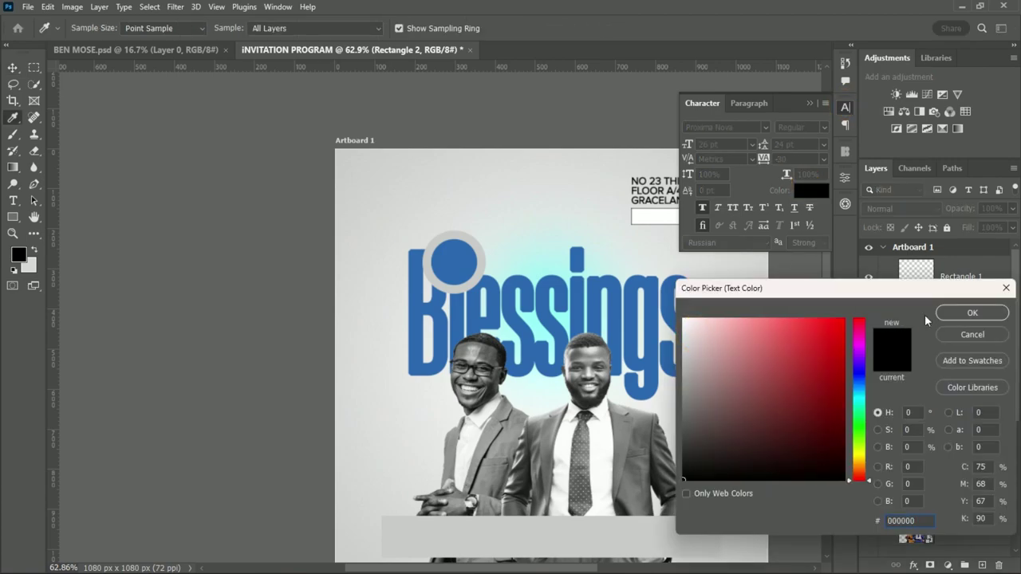
left_click(949, 313)
left_click(845, 107)
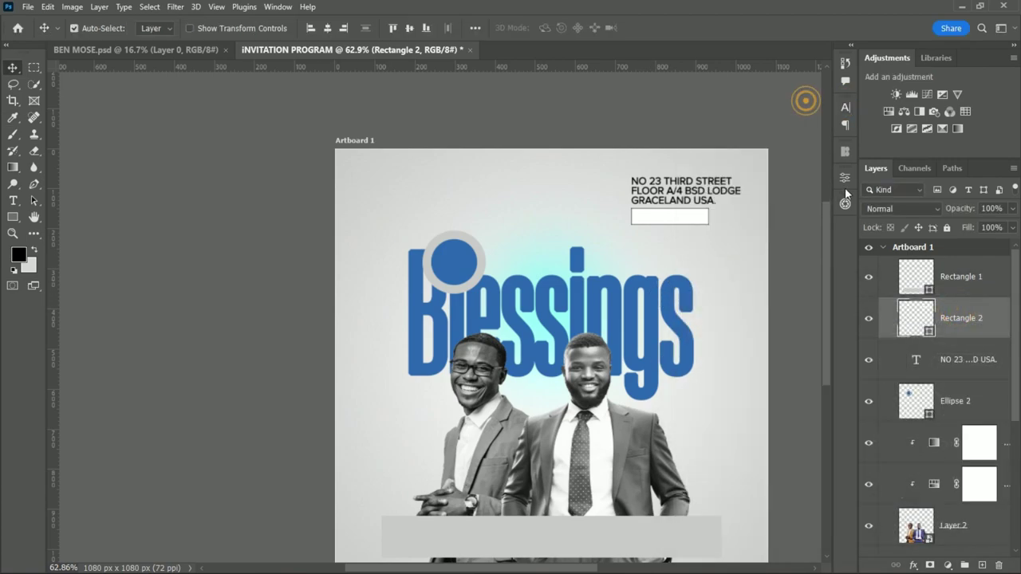
left_click(845, 177)
left_click(698, 337)
left_click(672, 363)
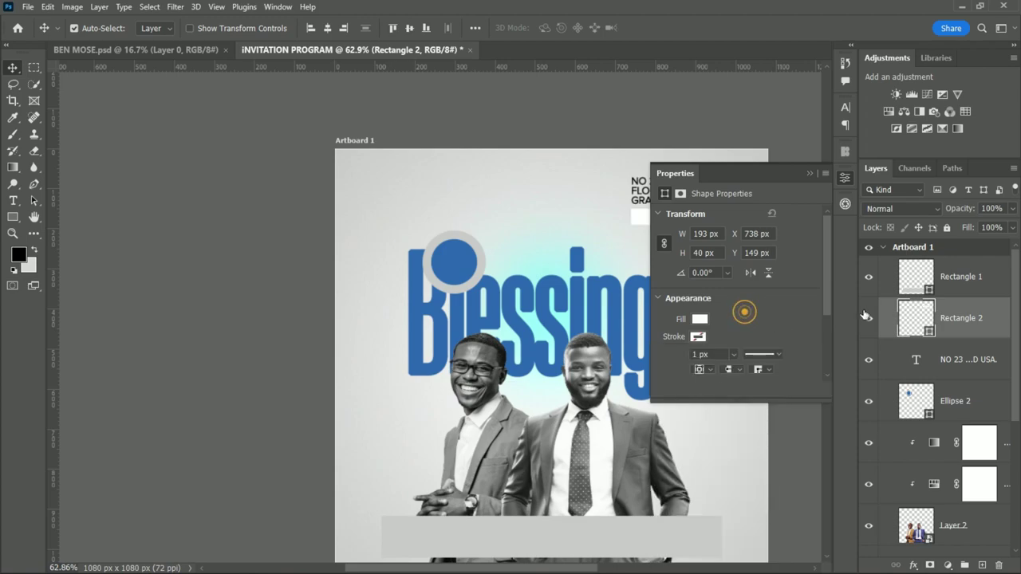
double_click(980, 325)
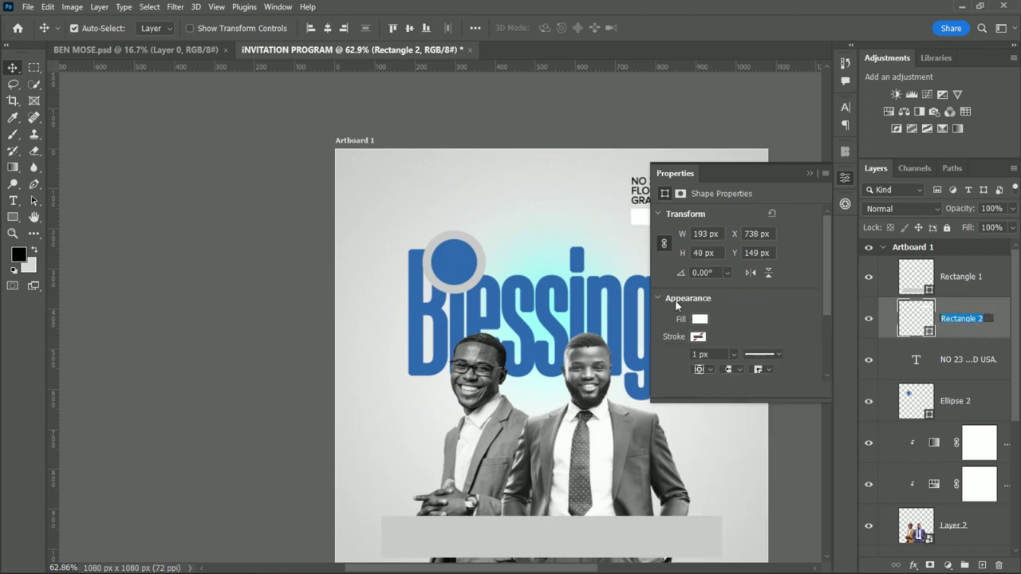
left_click(982, 338)
Add a Color Overlay of #000000 to Rectangle 2
double_click(982, 338)
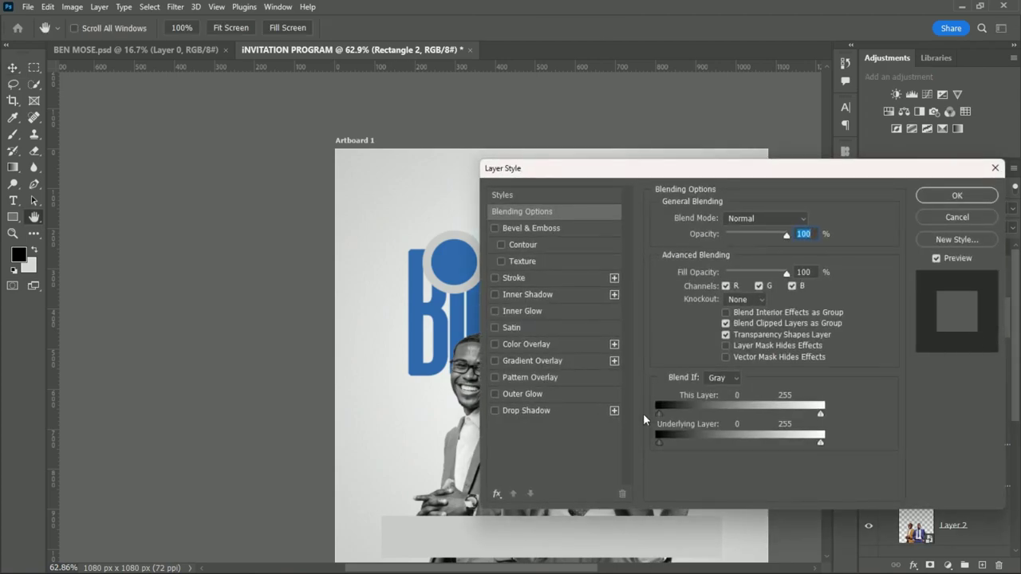
left_click_drag(615, 173, 719, 199)
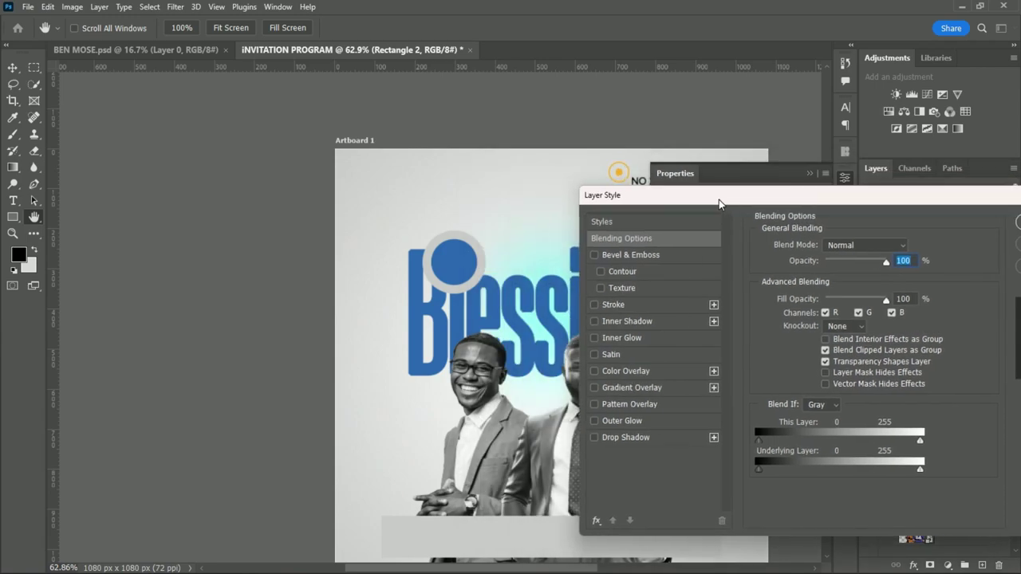
left_click(630, 371)
left_click(908, 245)
type("000000")
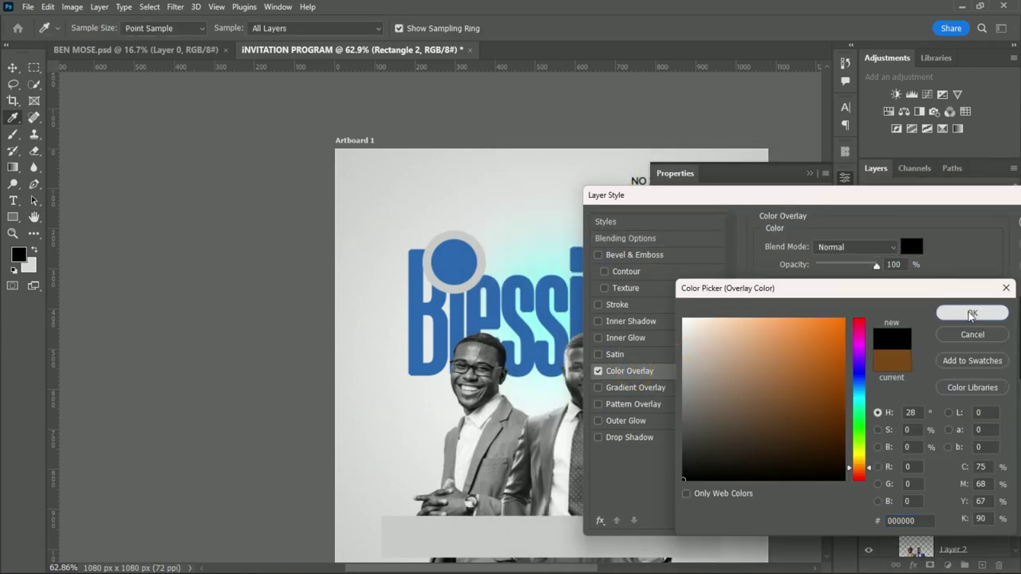
left_click(972, 312)
left_click_drag(877, 195, 715, 343)
left_click(893, 372)
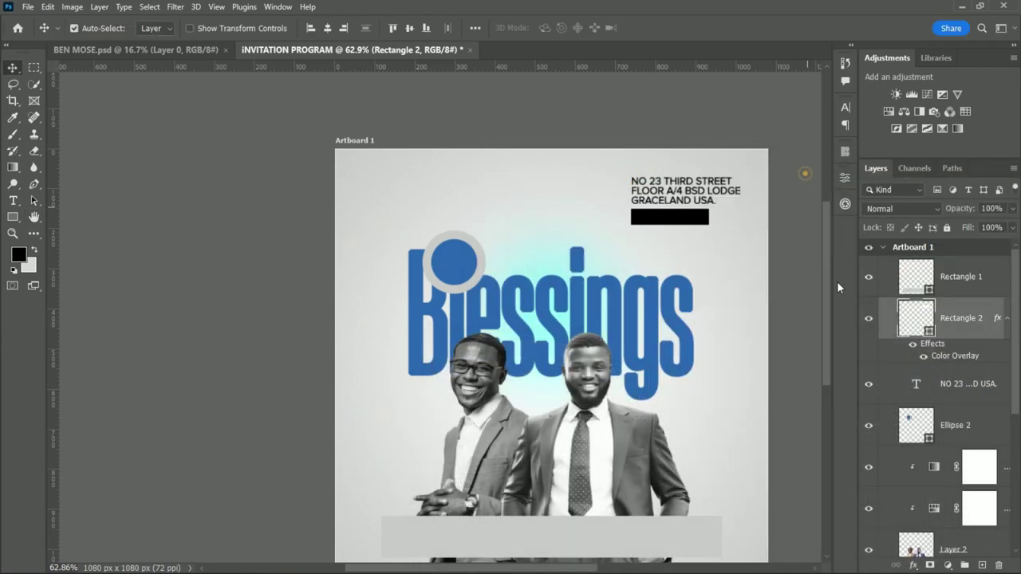
left_click(1006, 317)
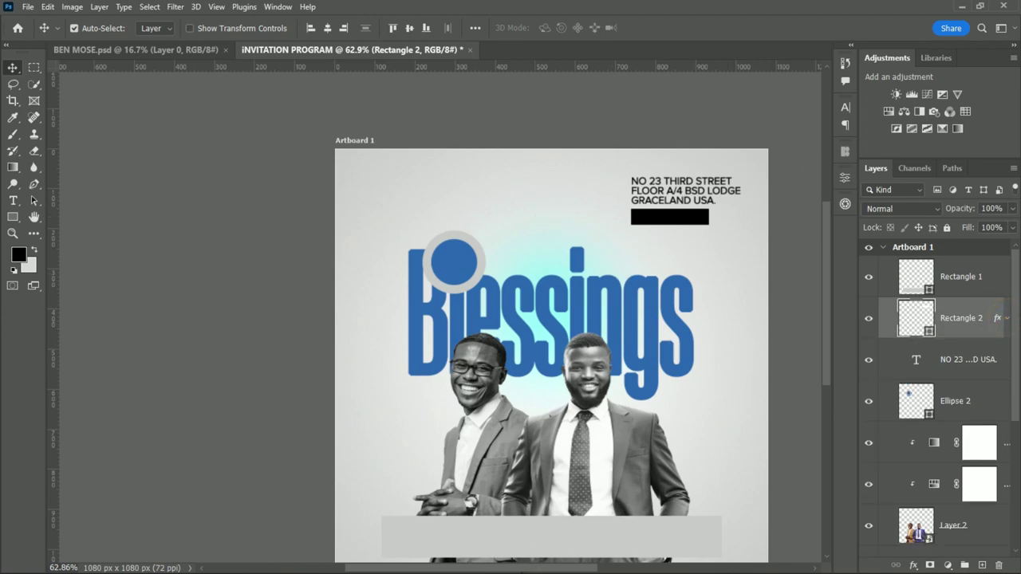
scroll(514, 563, "right", 2)
Add a horizontal text layer reading '6.00PM PROMT' near the top of the artboard
left_click(13, 201)
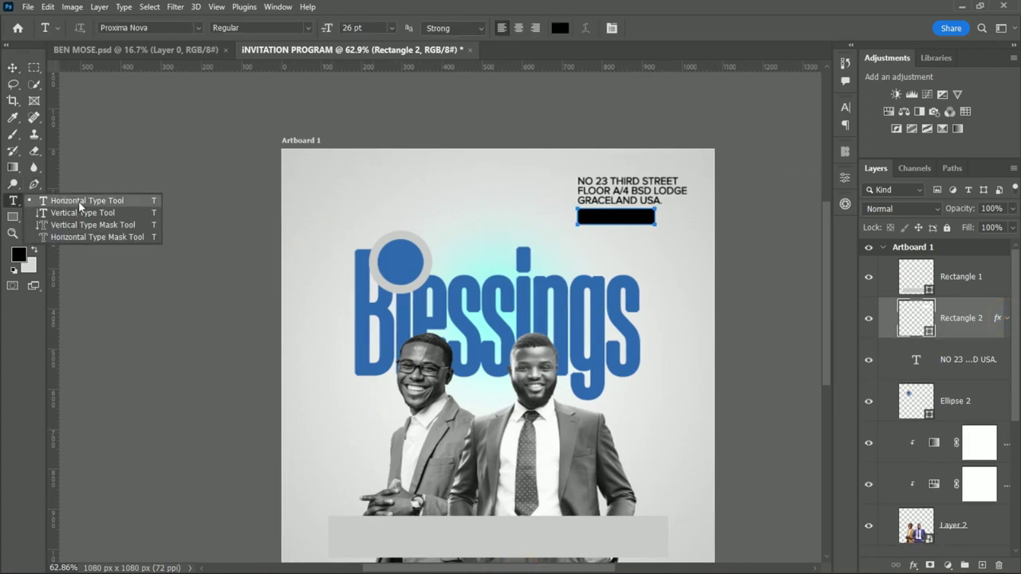
left_click(79, 201)
left_click(390, 189)
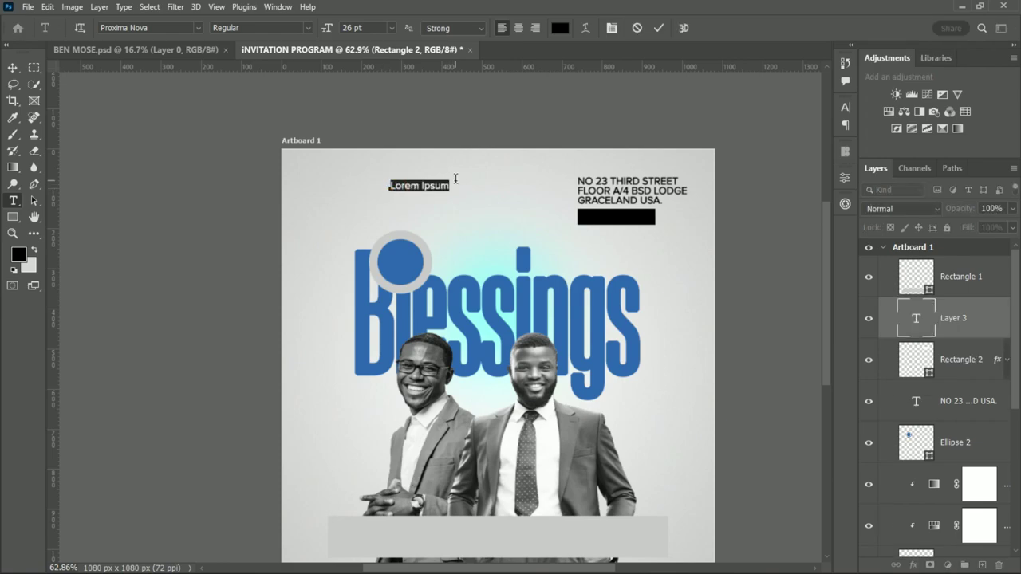
key("BackSpace")
type("PROMT")
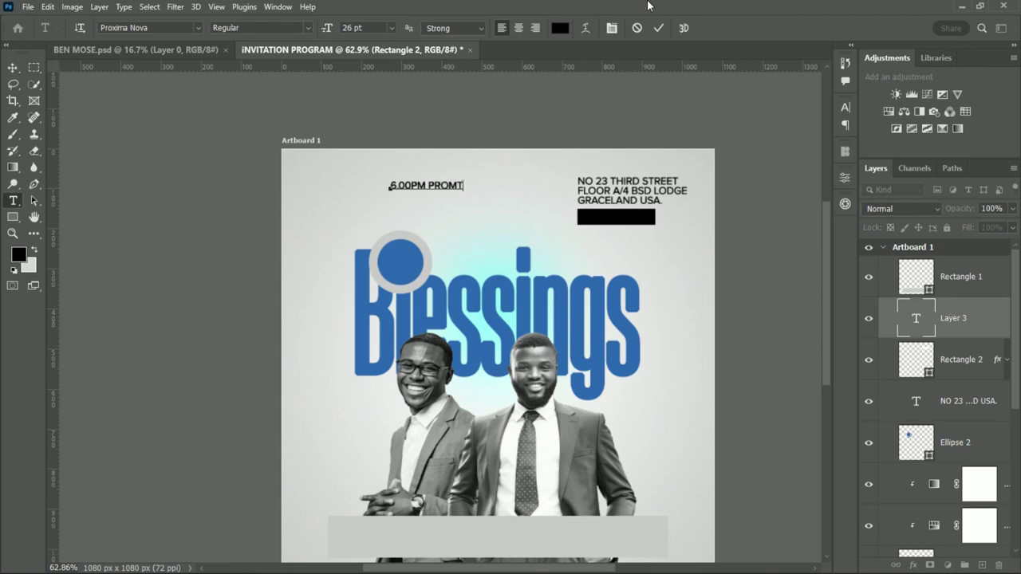
left_click(658, 28)
left_click(12, 67)
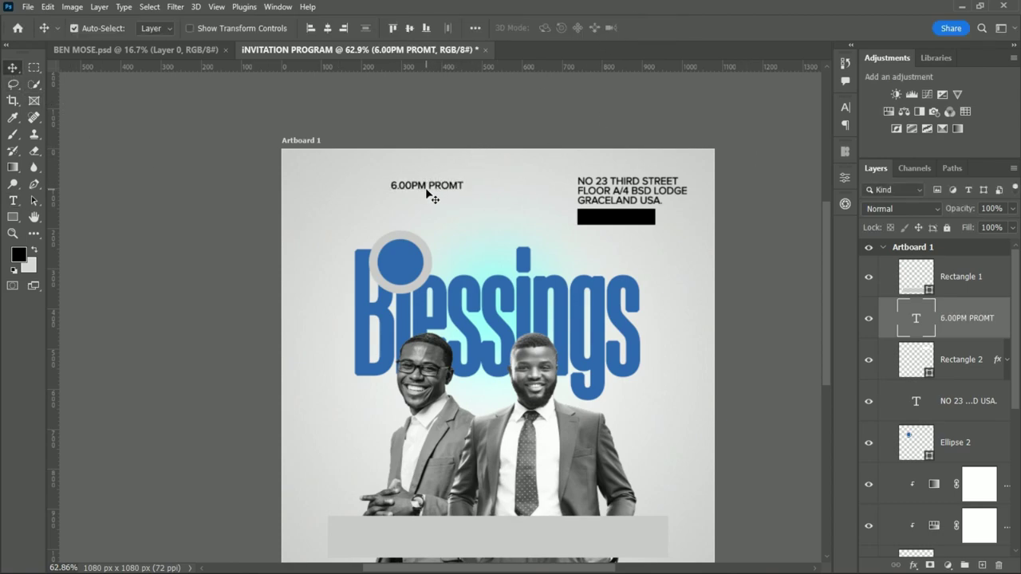
Give the time text the Blessings blue and move it into the black bar
left_click(845, 107)
left_click(810, 190)
left_click_drag(705, 331, 684, 319)
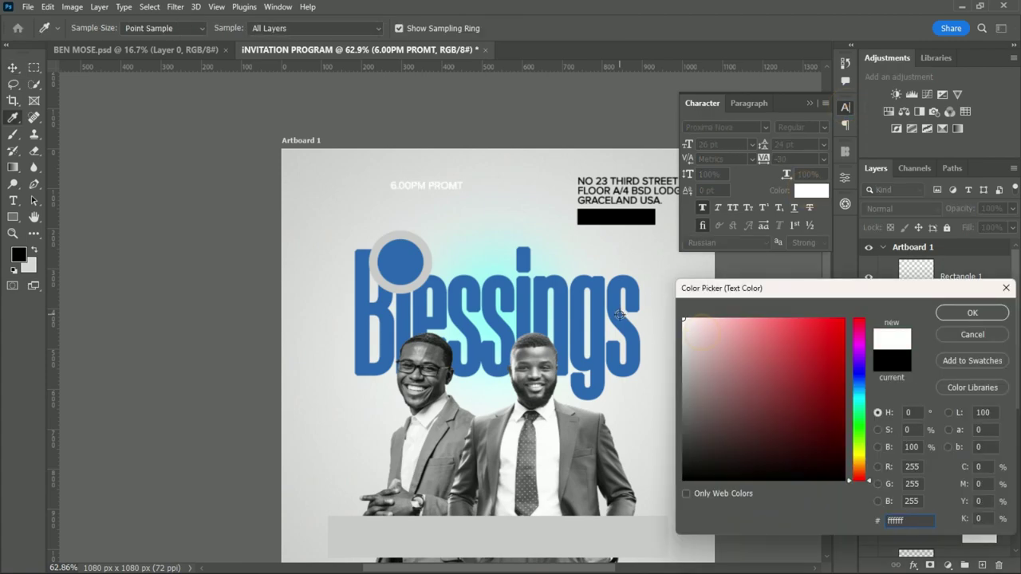
left_click(625, 320)
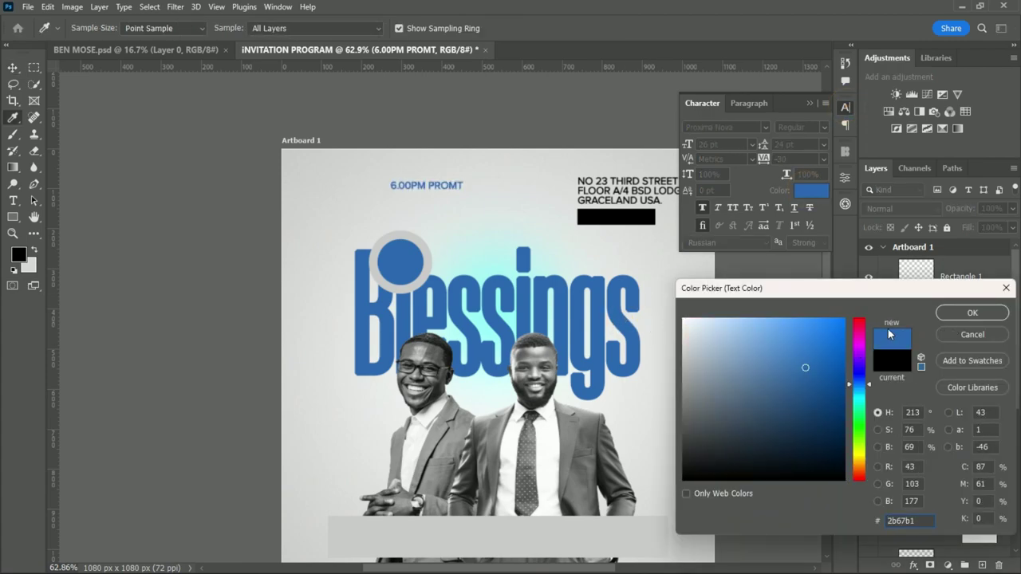
left_click(972, 313)
left_click_drag(416, 186, 605, 217)
Change the time text to white and nudge the address text slightly lower
left_click(810, 190)
left_click(696, 321)
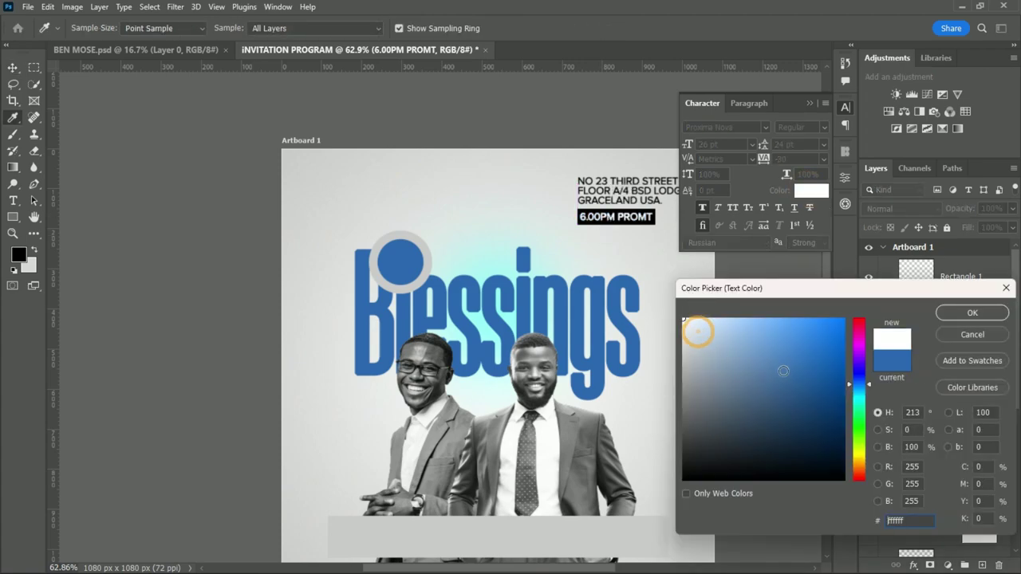
left_click(972, 313)
left_click(654, 191)
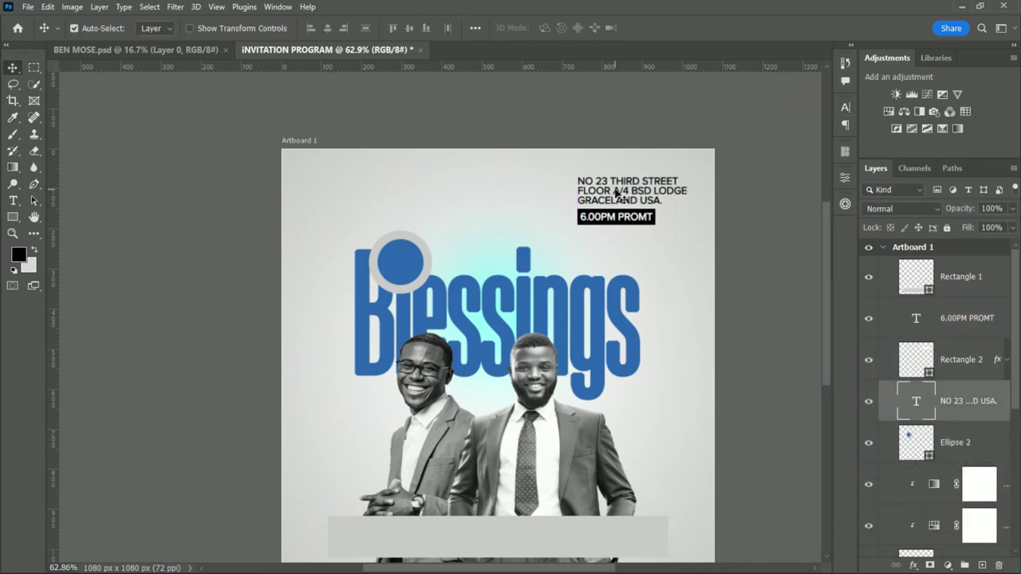
key("Down")
key("Down")
key("Down")
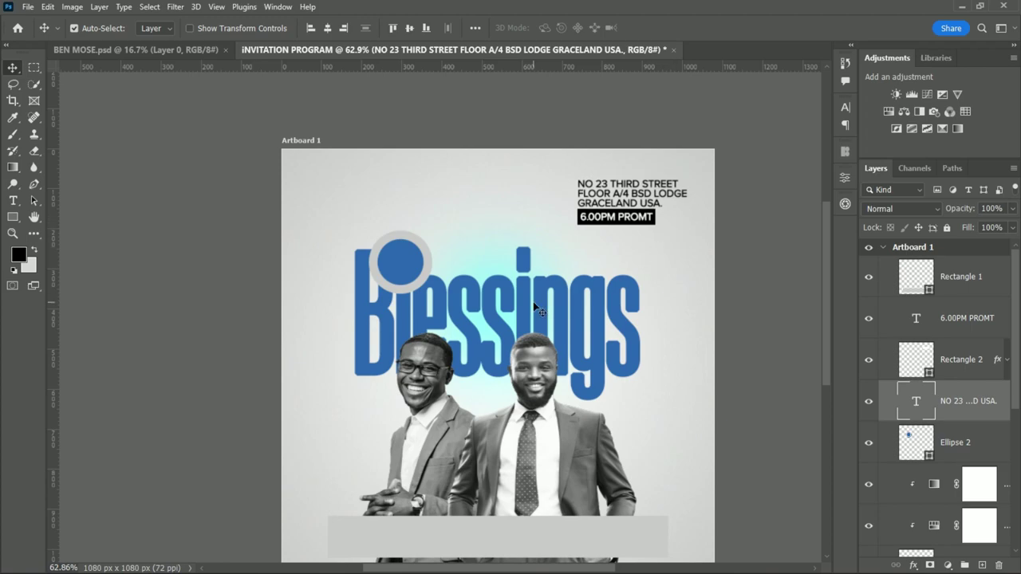
left_click_drag(825, 308, 825, 329)
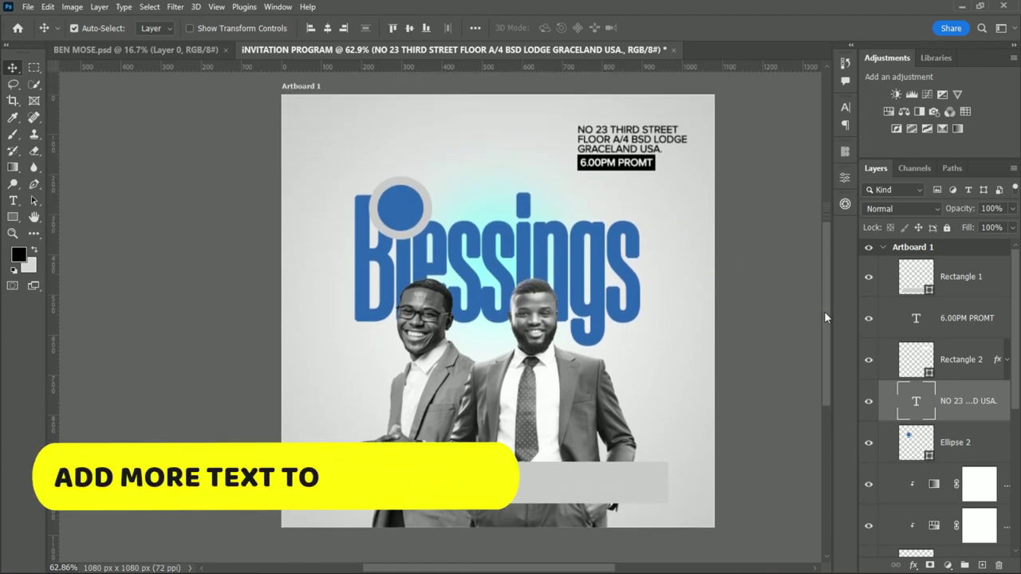
Add the word 'The' and place it on the blue circle
left_click(13, 201)
left_click(376, 123)
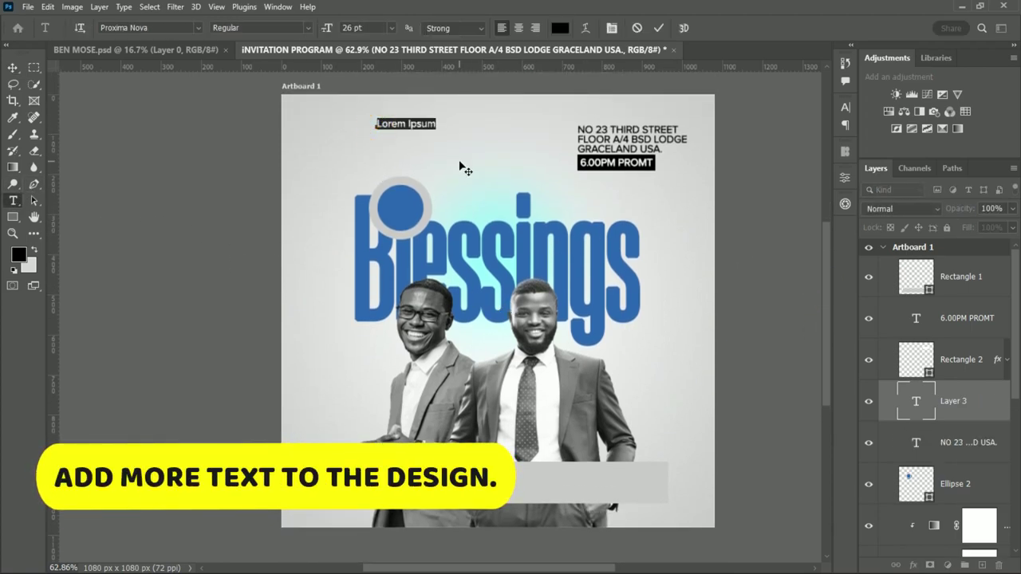
key("BackSpace")
type("The")
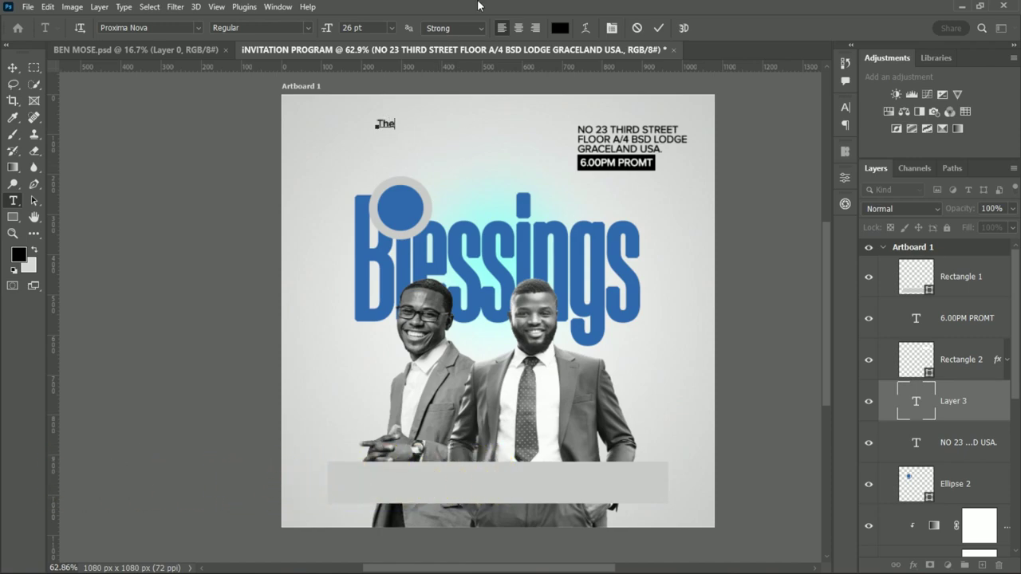
left_click(658, 28)
key("v")
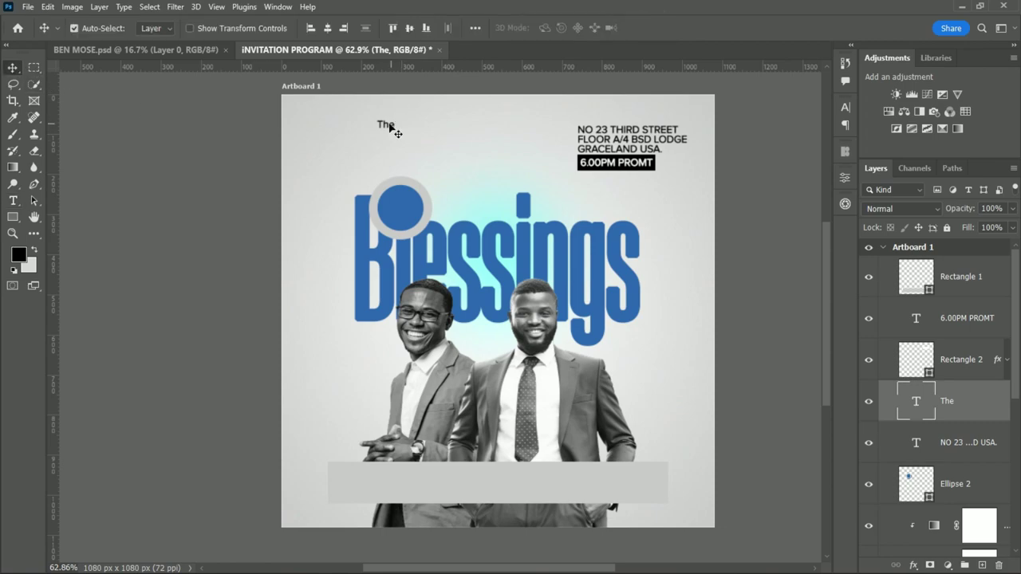
mouse_move(390, 128)
left_mouse_down()
mouse_move(403, 212)
mouse_move(400, 139)
left_mouse_up()
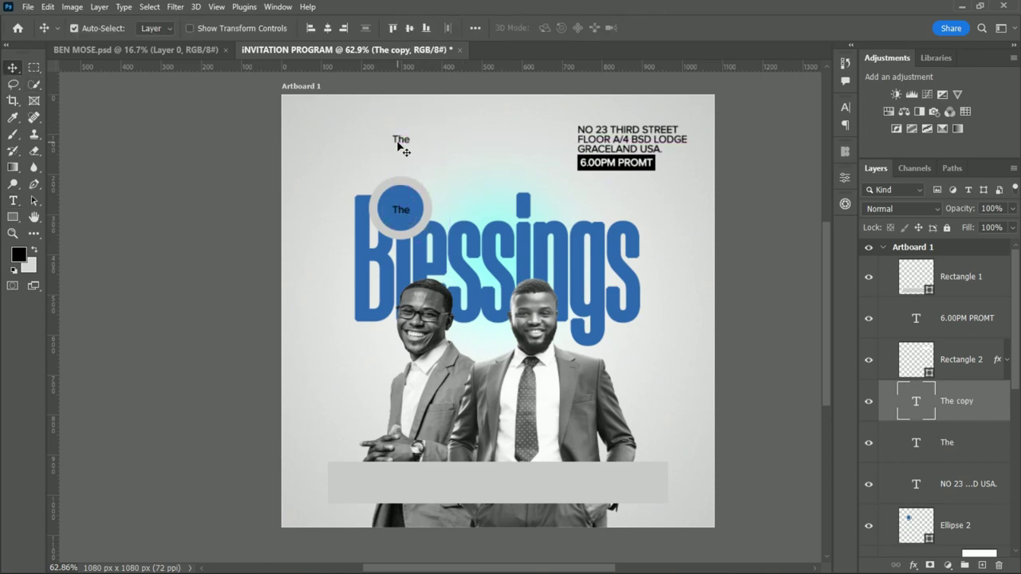
Edit a copy of 'The' to read 'THAT LIVES.' and move it to Blessings' lower right
double_click(401, 139)
type("THAT")
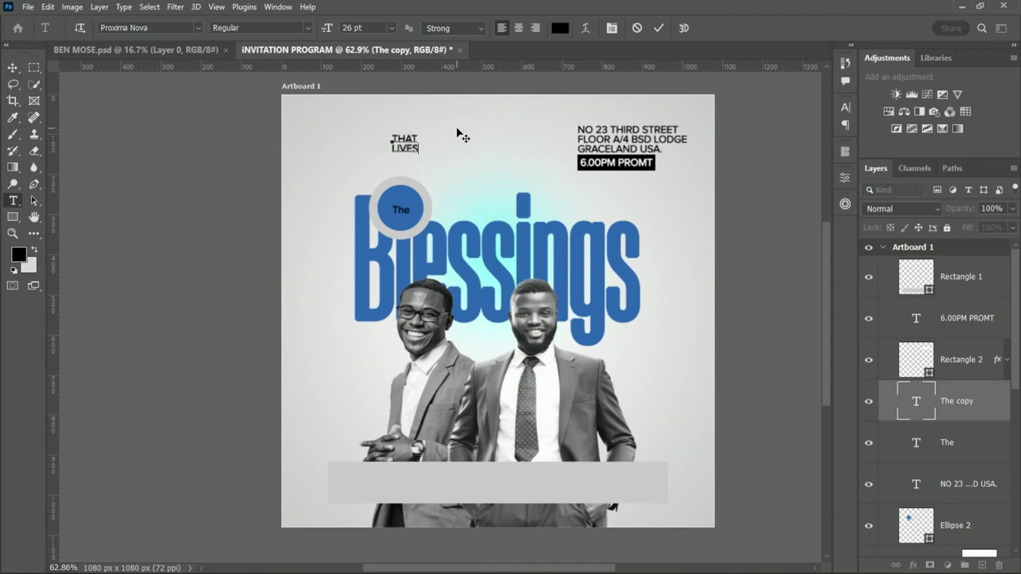
type(".")
left_click(657, 27)
key("v")
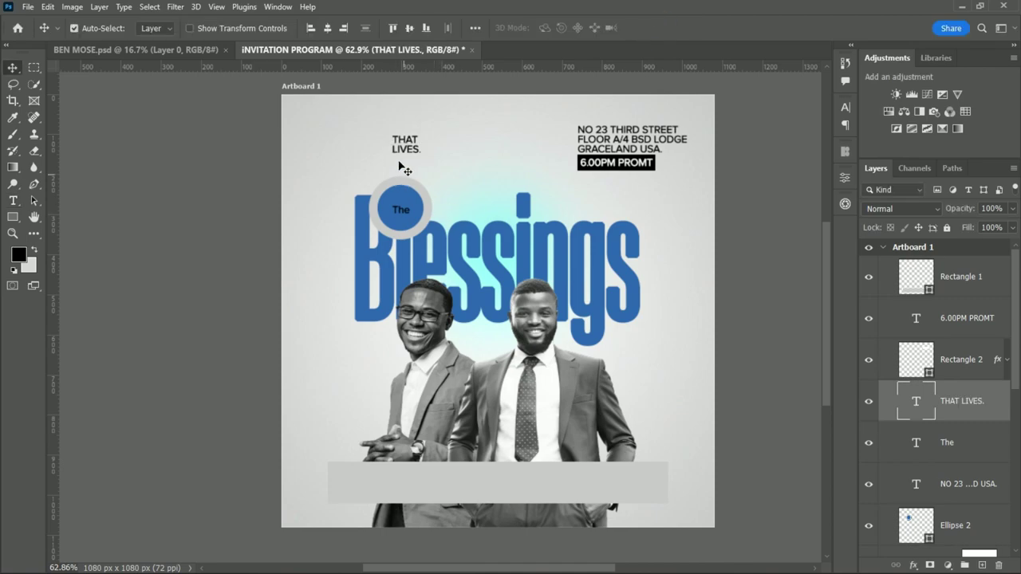
left_click_drag(402, 147, 619, 339)
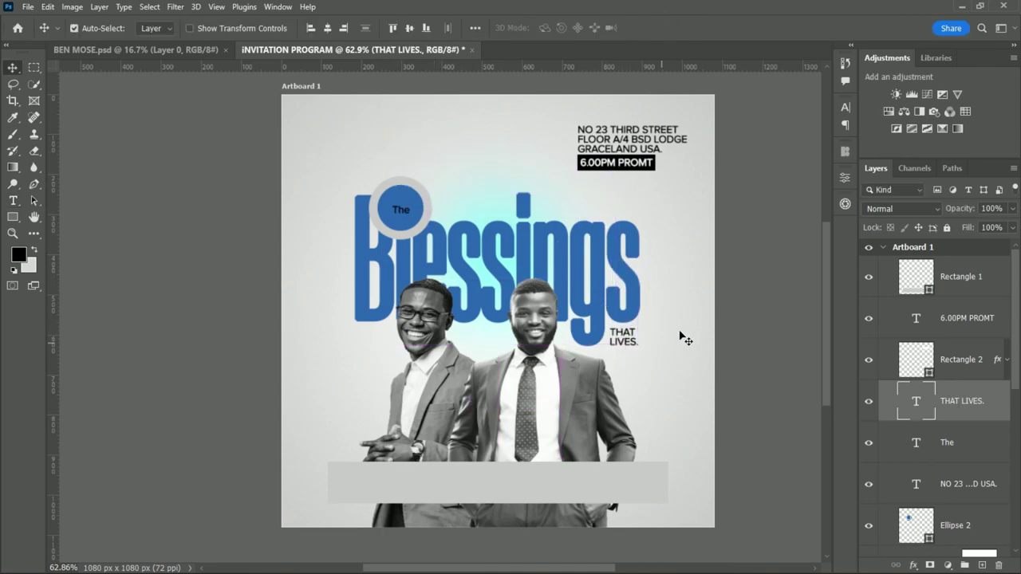
Make 'THAT LIVES.' Extrabold with tracking 0 and nudge it up slightly
left_click(845, 107)
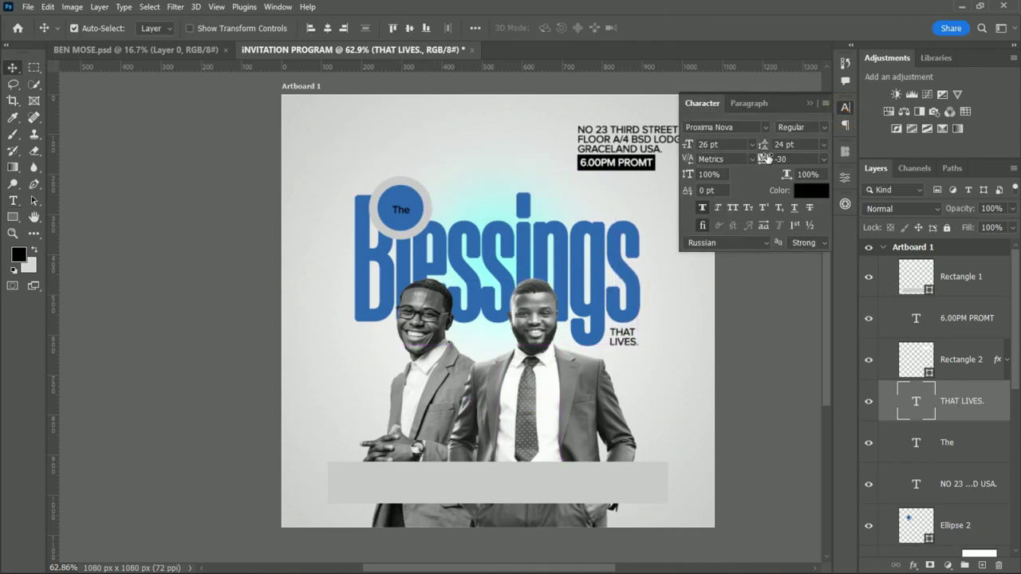
left_click(800, 126)
left_click(794, 261)
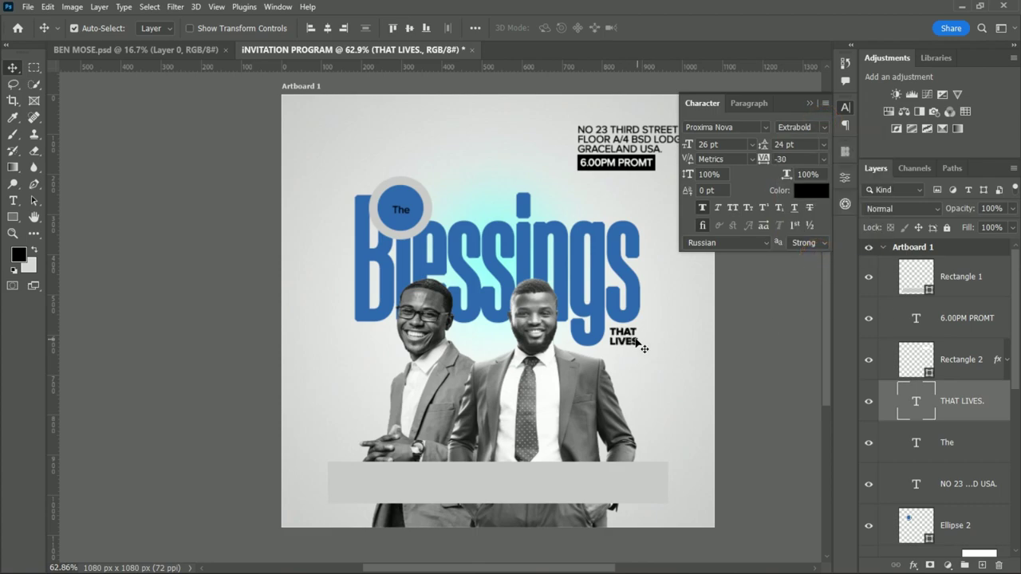
left_click(823, 159)
left_click(802, 243)
key("Up")
key("Up")
key("Up")
left_click(846, 106)
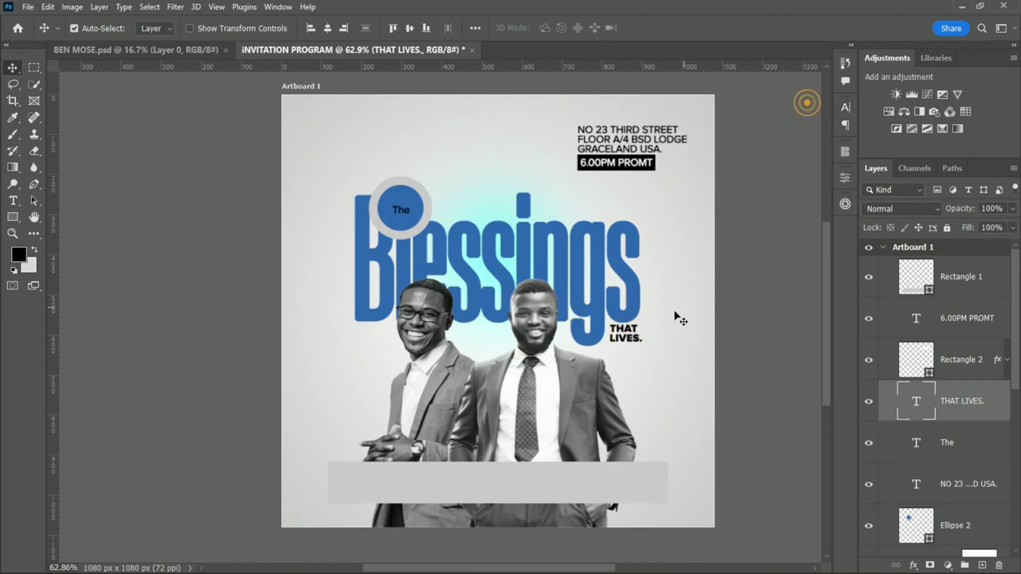
left_click(398, 209)
Make 'The' white and set its font to LTZapfino Two
left_click(846, 107)
left_click(811, 189)
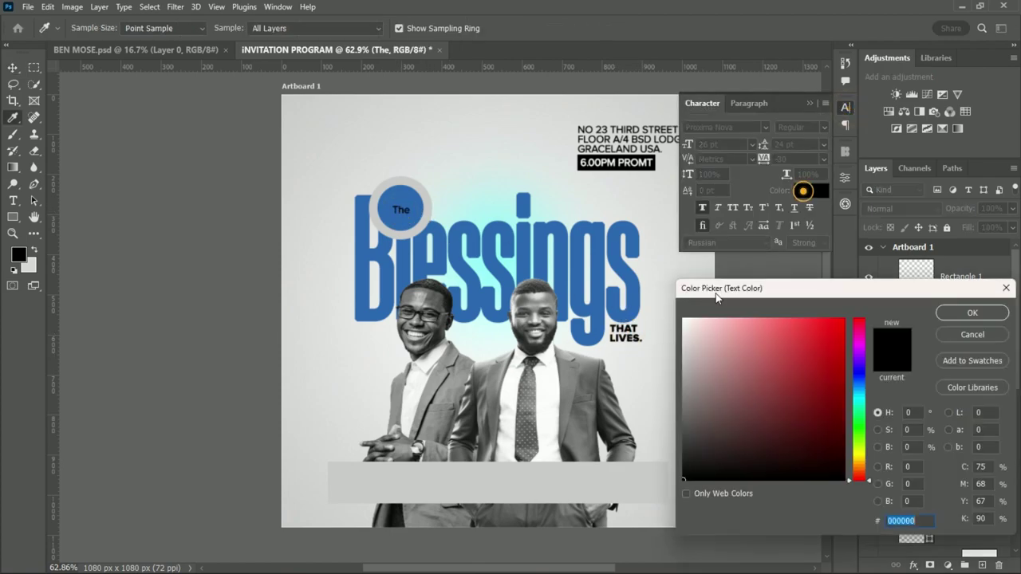
left_click(695, 328)
left_click(976, 312)
left_click(742, 127)
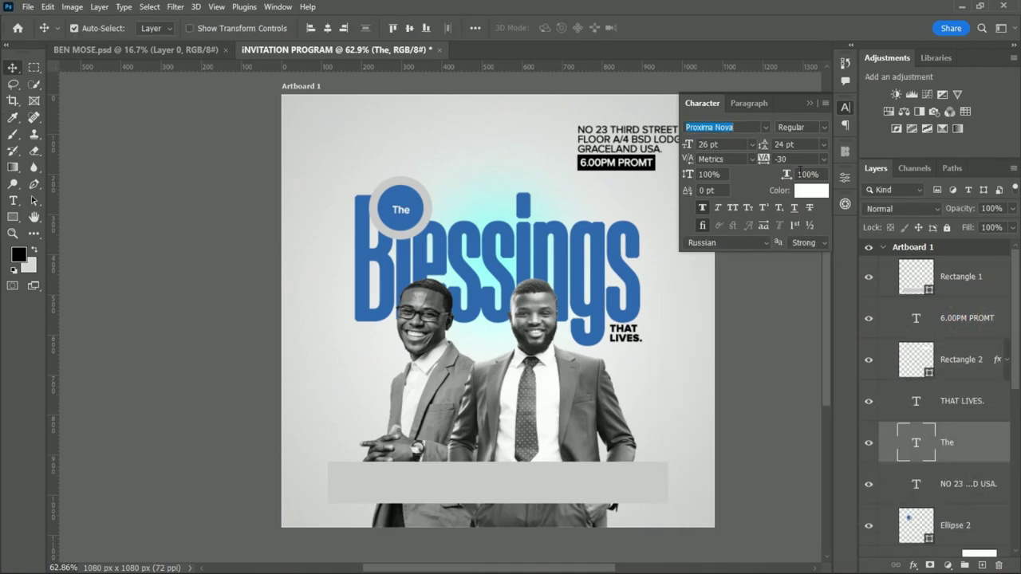
type("TZ")
key("BackSpace")
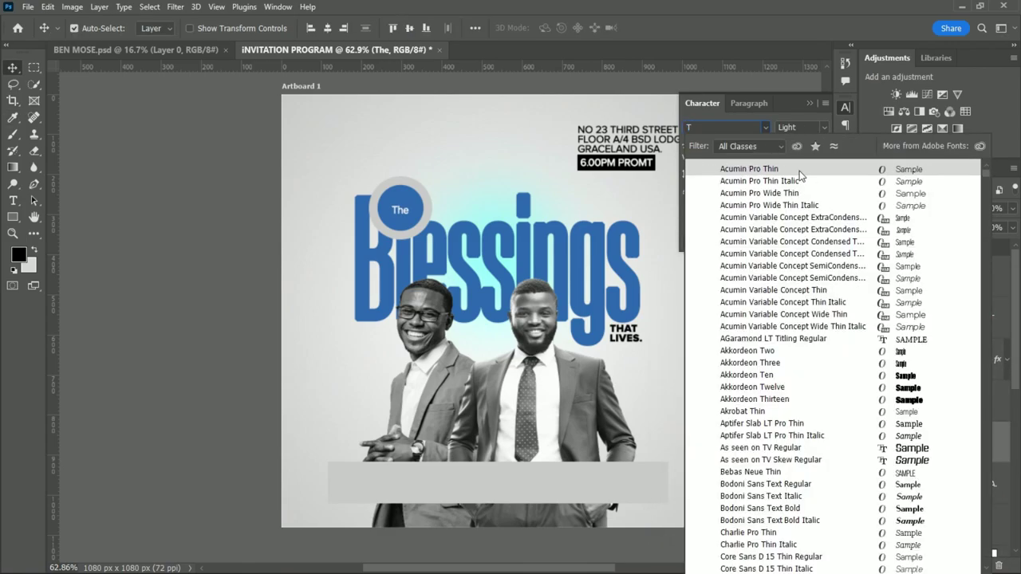
type("LT")
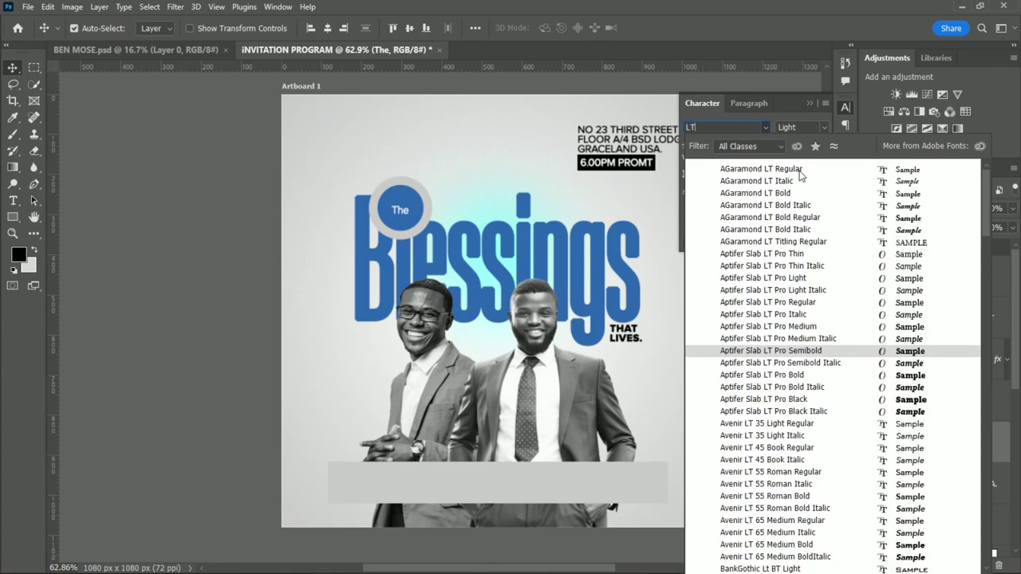
type("Zapfino Three")
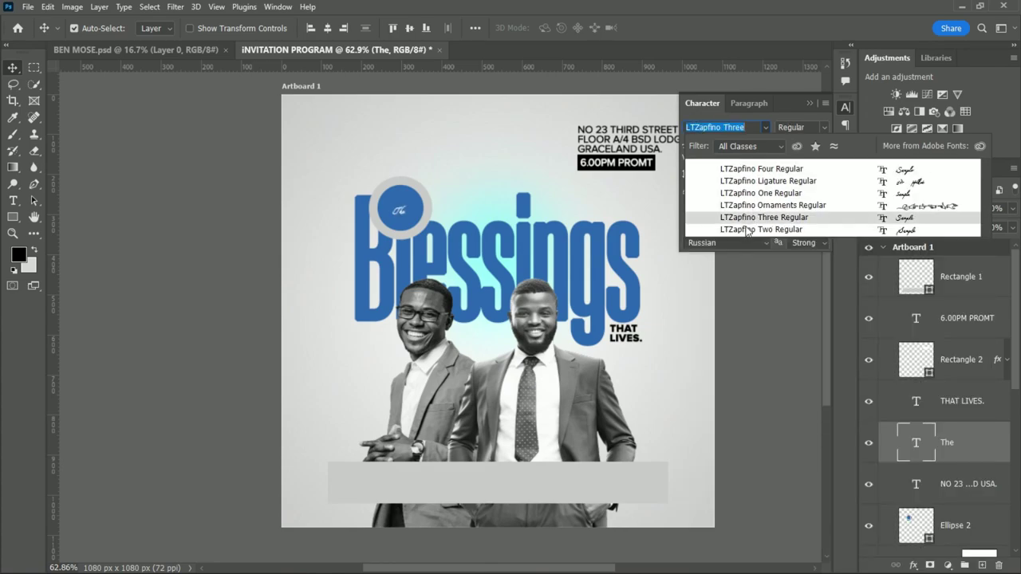
left_click(747, 230)
Set 'The' to 63 pt, close the character settings, and select the men's photo
left_click(751, 144)
left_click(729, 329)
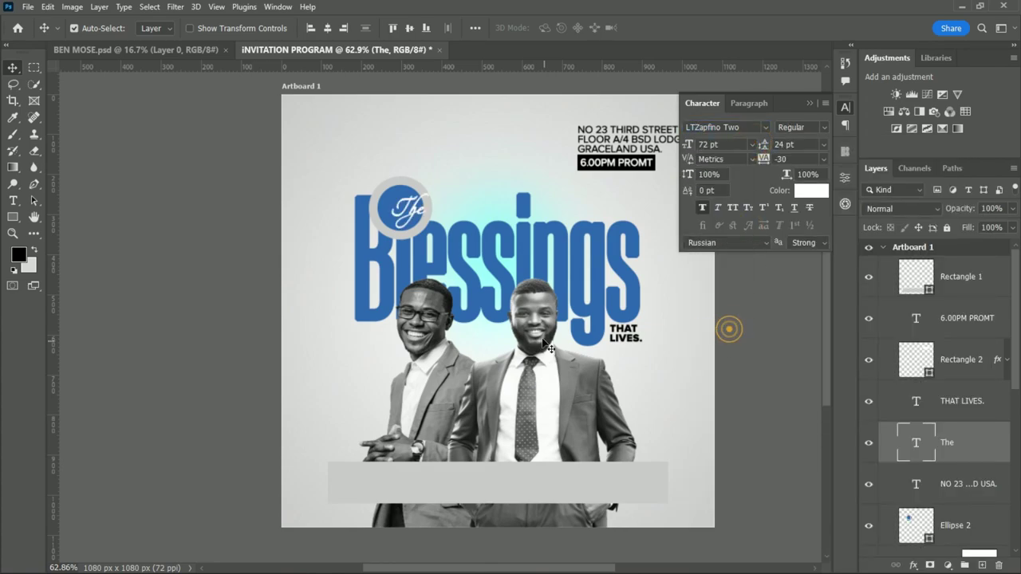
left_click(723, 145)
scroll(723, 144, "down", 9)
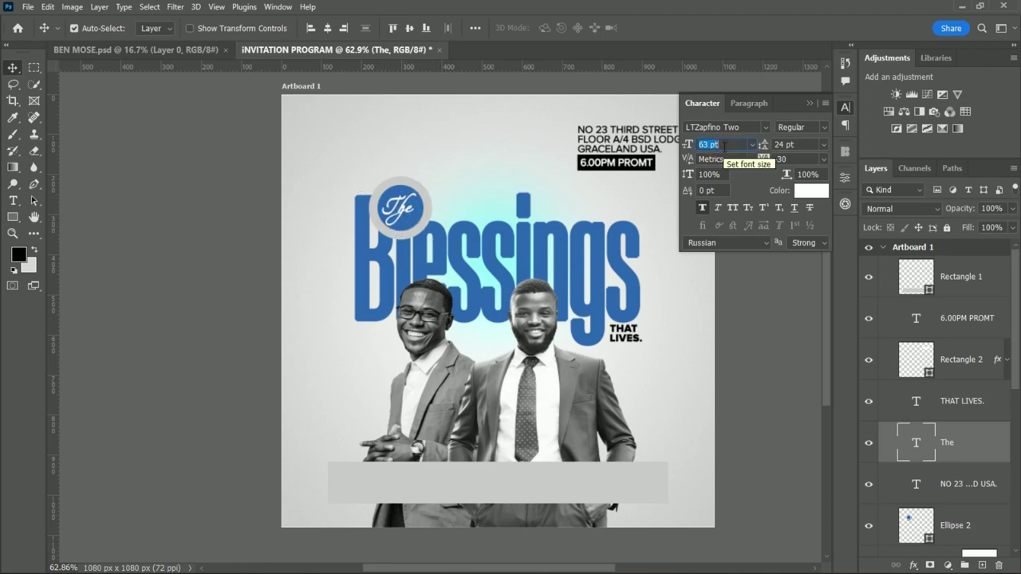
left_click(397, 217)
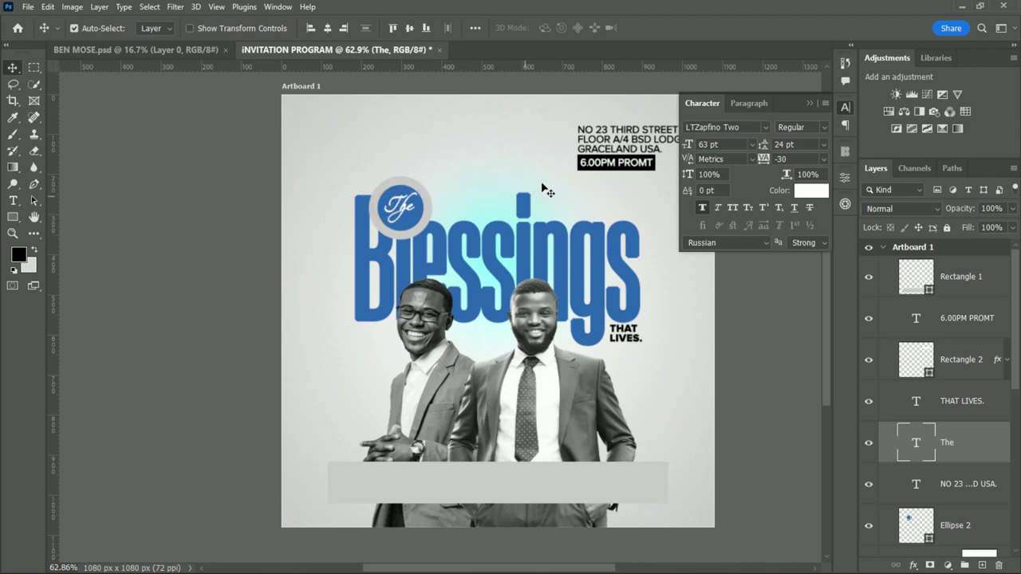
left_click(809, 103)
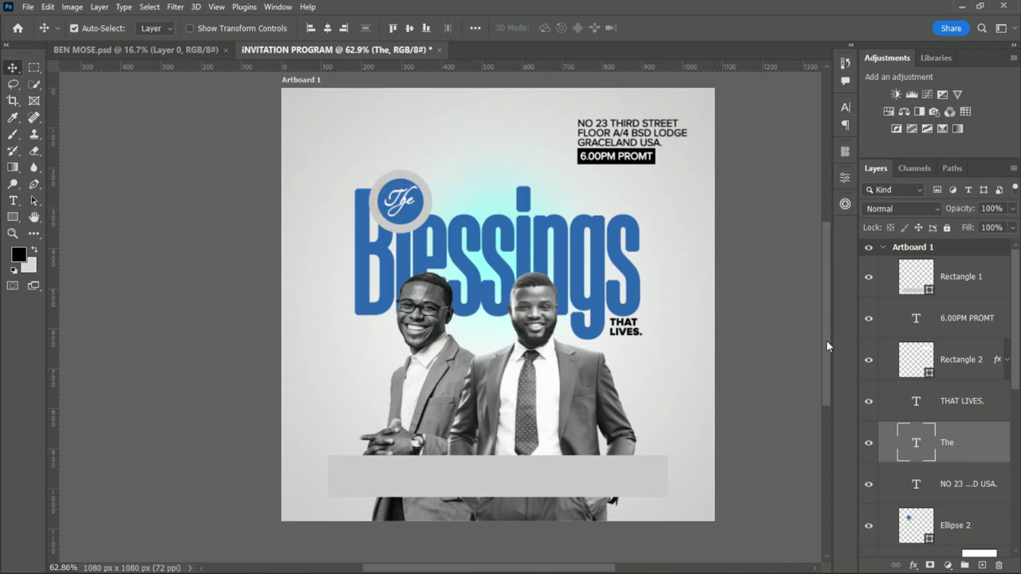
scroll(826, 341, "down", 2)
left_click(561, 308)
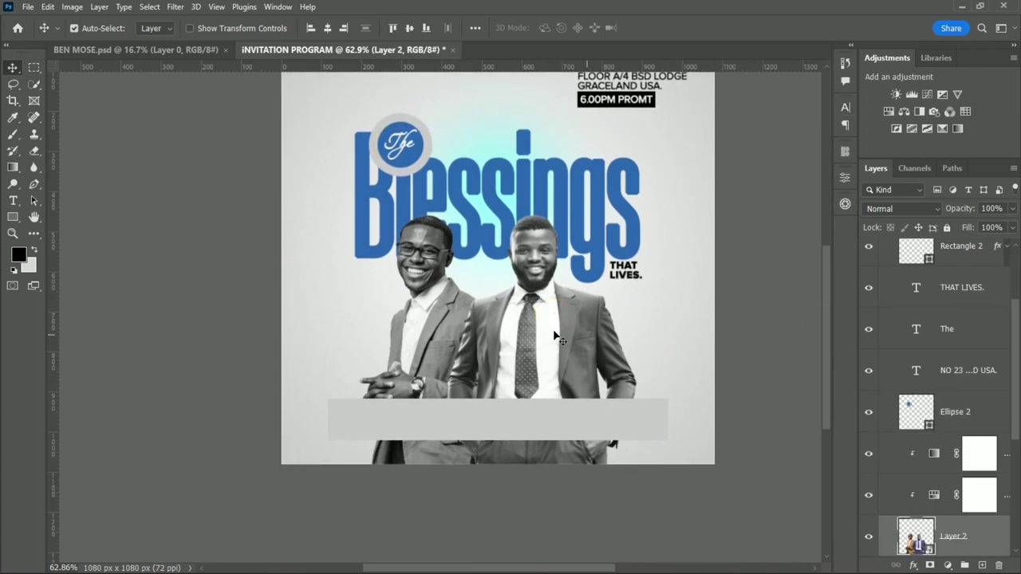
Apply Filter > Sharpen > Sharpen to the photo of the two men
left_click(175, 7)
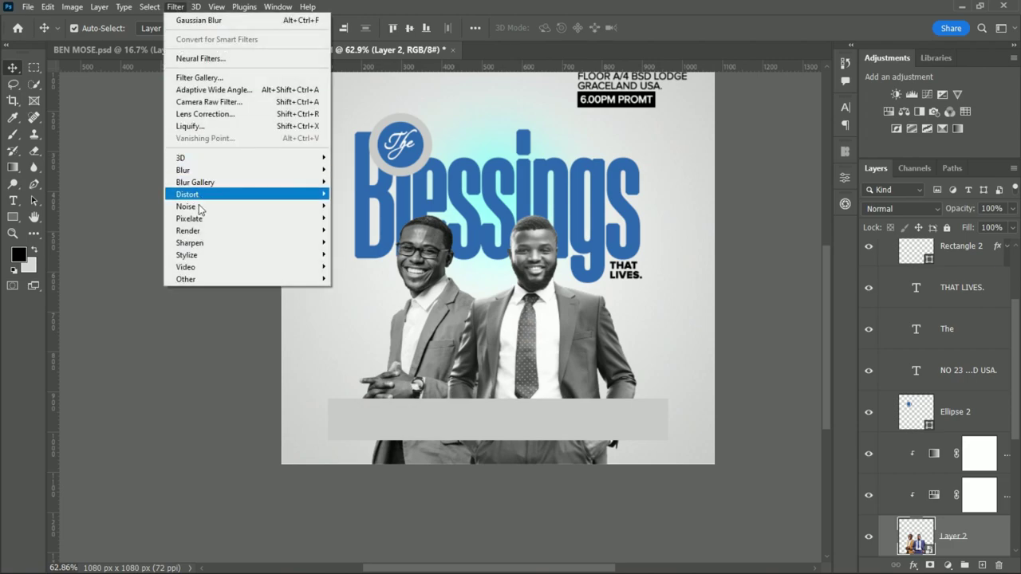
left_click(339, 242)
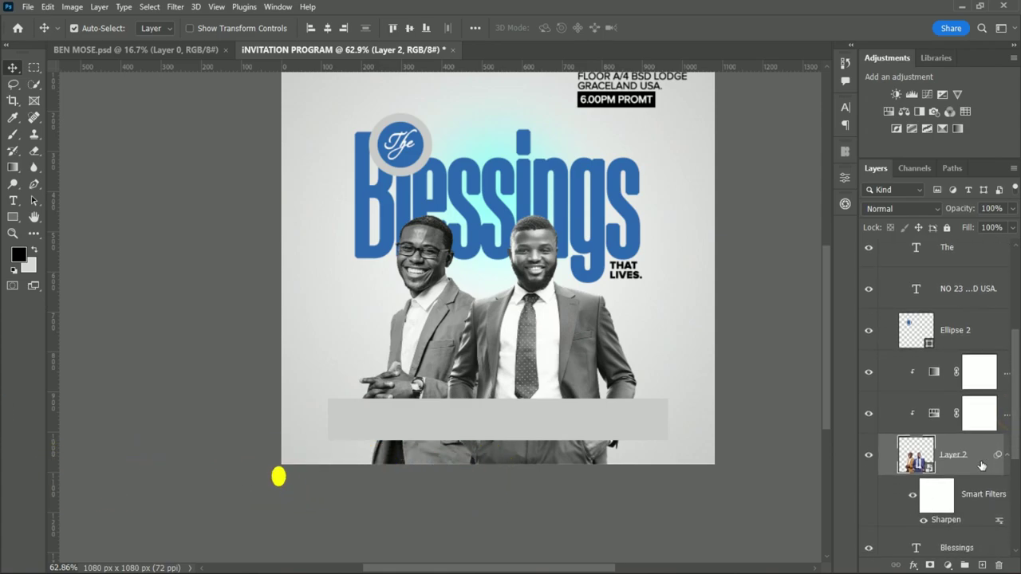
left_click(981, 465)
left_click(993, 380)
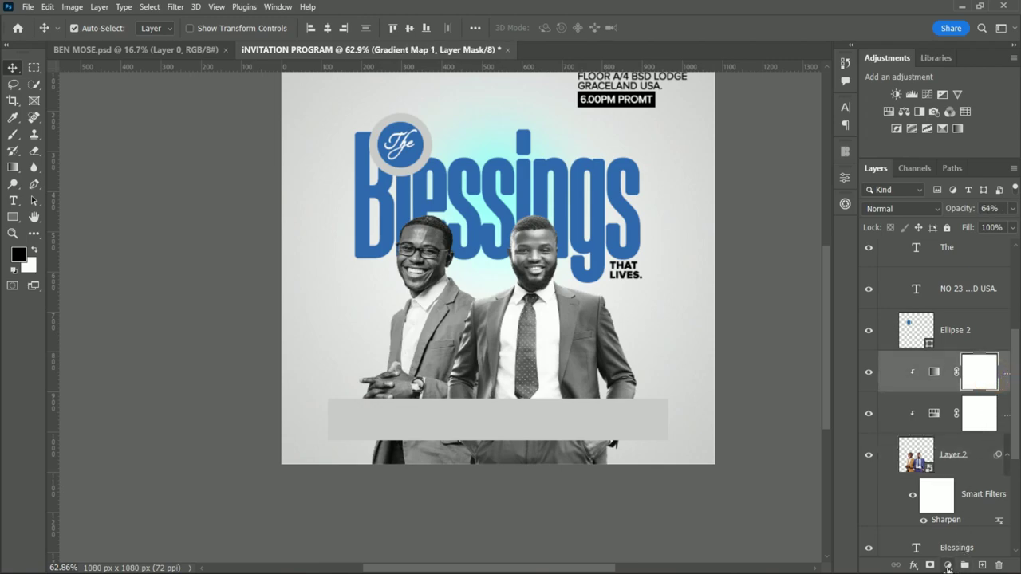
Add a clipped Levels adjustment with input levels 31, 1.00 and 222
left_click(948, 566)
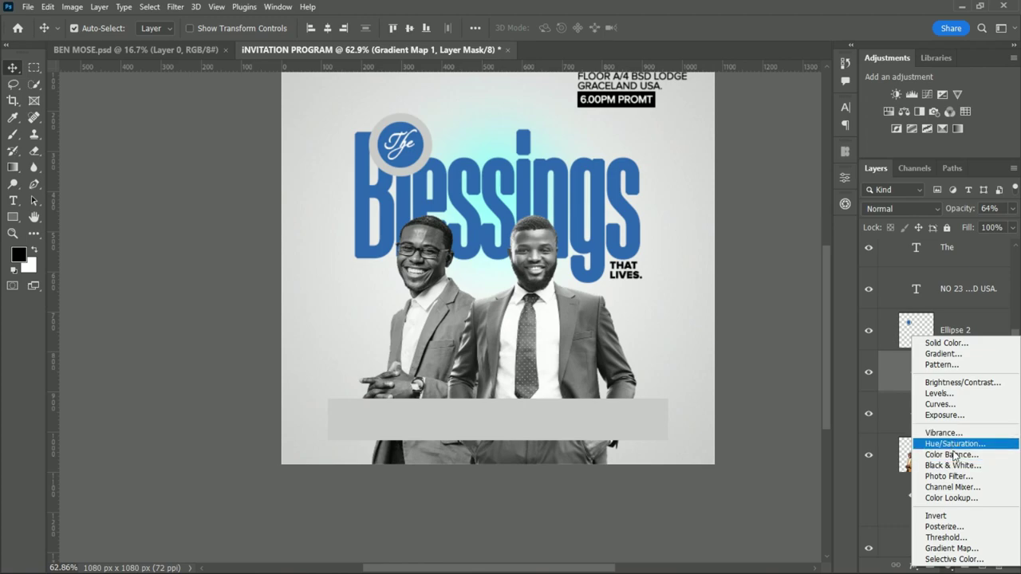
left_click(947, 393)
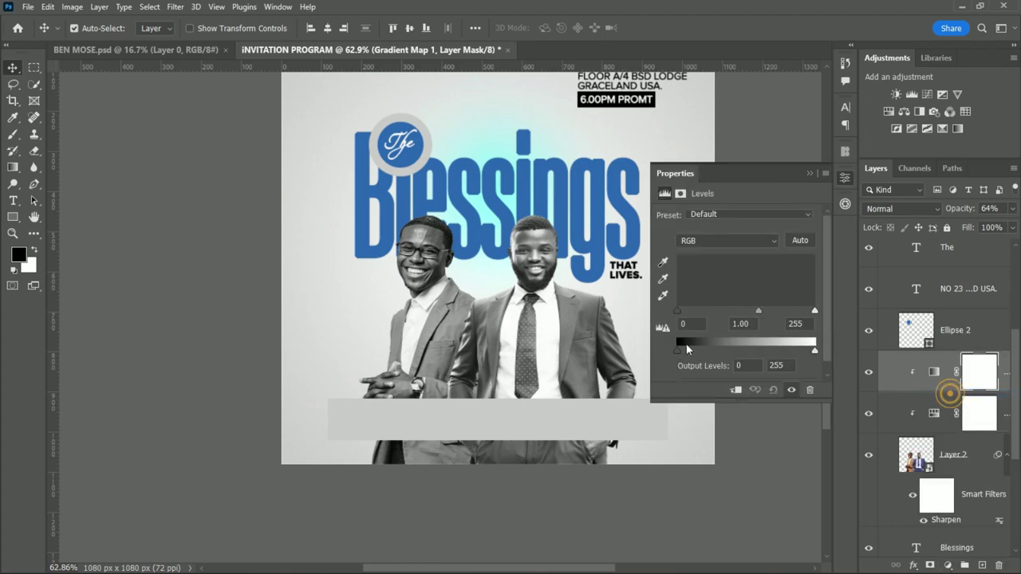
left_click(731, 392)
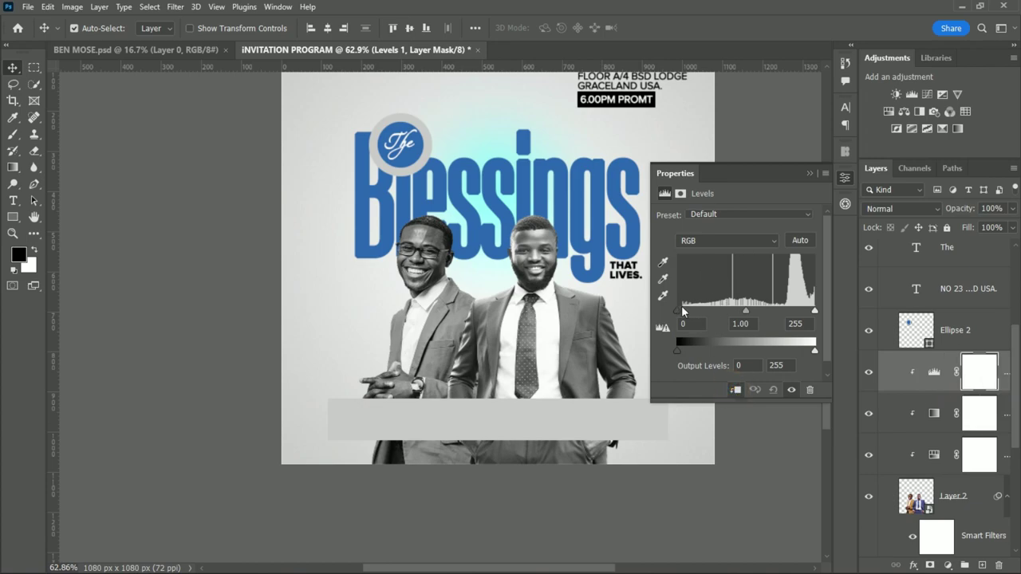
left_click_drag(677, 310, 688, 310)
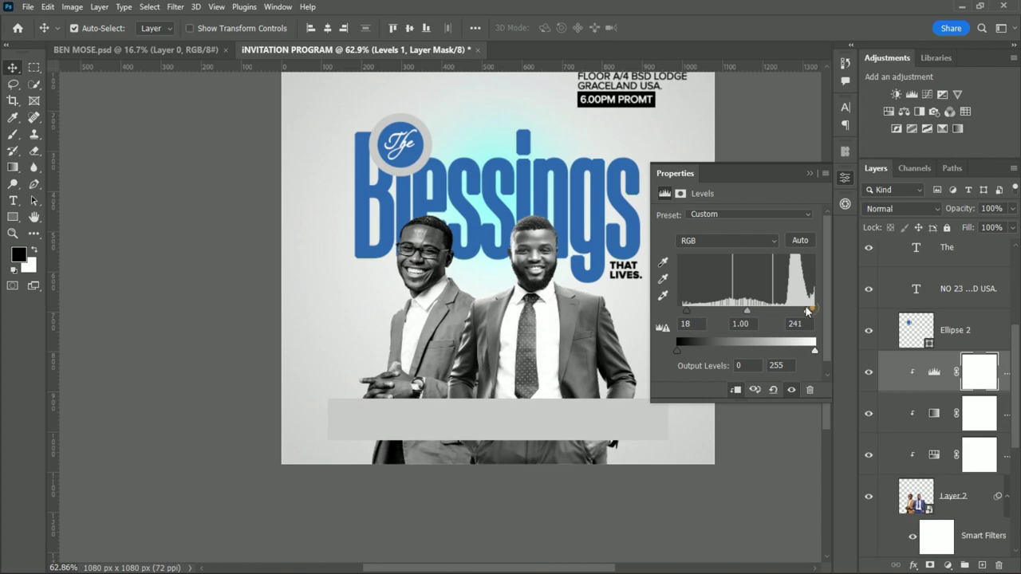
left_click_drag(814, 311, 798, 311)
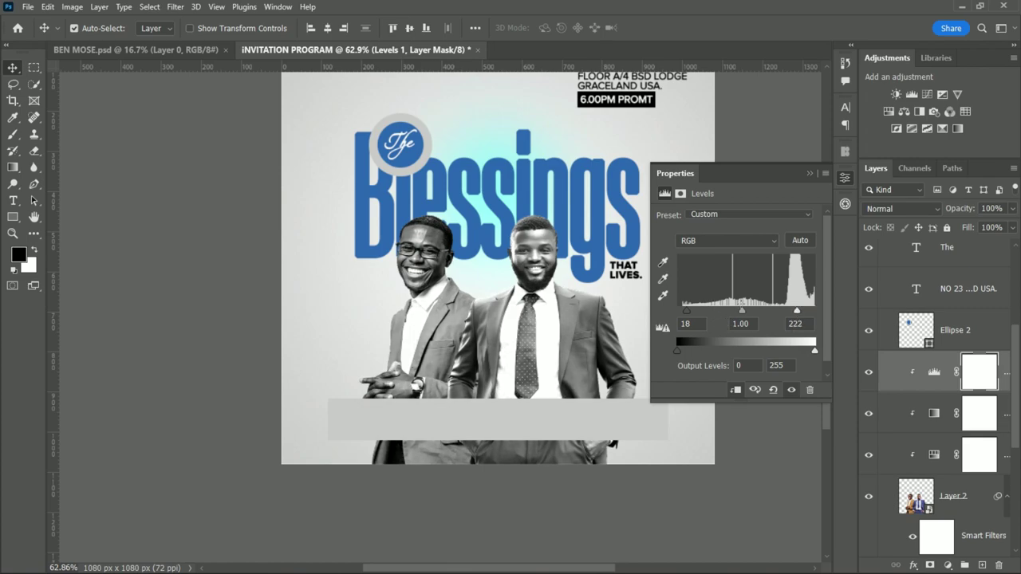
left_click_drag(691, 312, 694, 313)
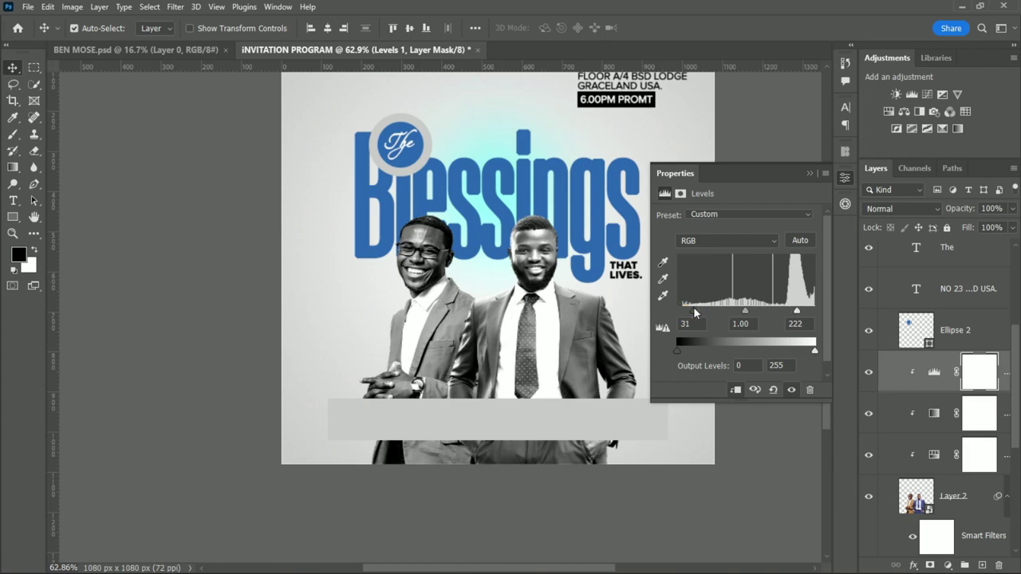
left_click(809, 171)
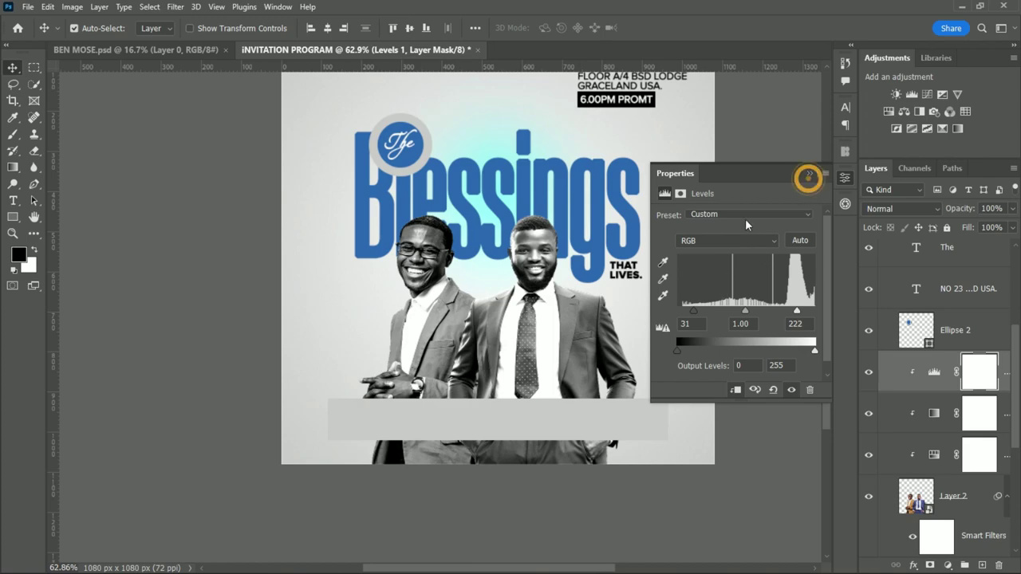
Add a '10TH' text layer to the left of the men
scroll(619, 343, "down", 2, "alt")
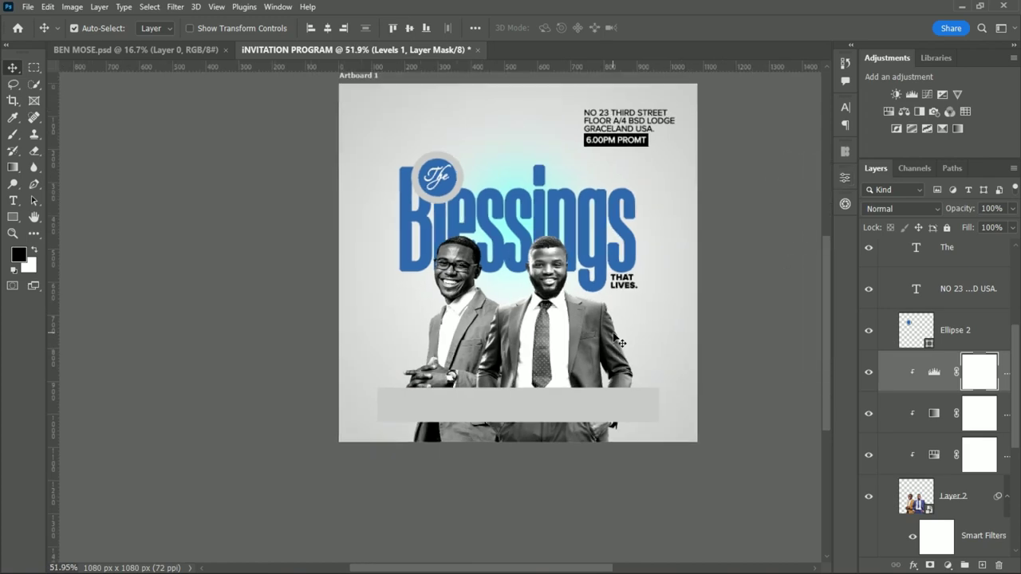
scroll(670, 345, "up", 2, "alt")
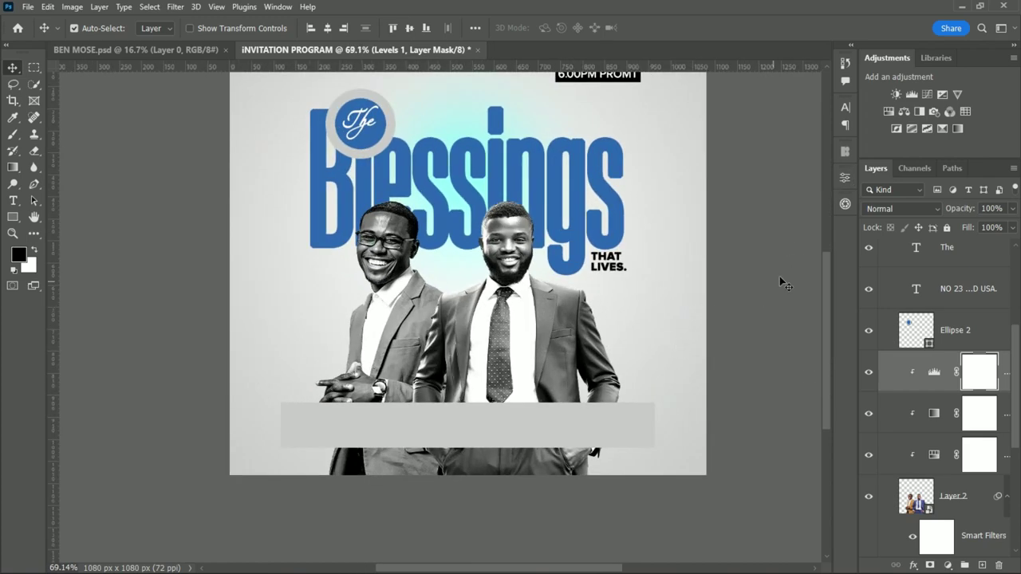
scroll(828, 317, "down", 2, "alt")
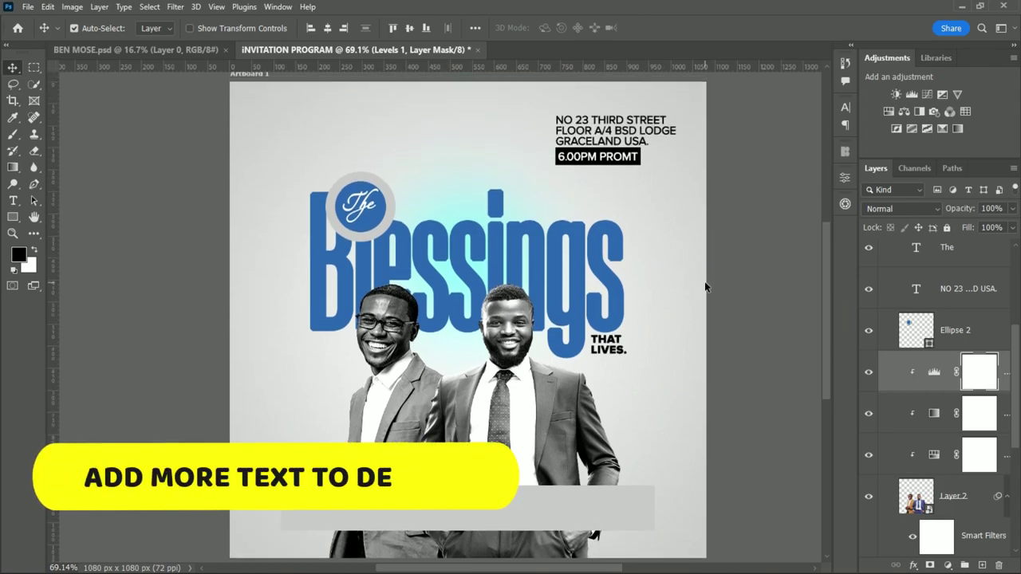
scroll(697, 326, "down", 1)
scroll(692, 374, "up", 1, "alt")
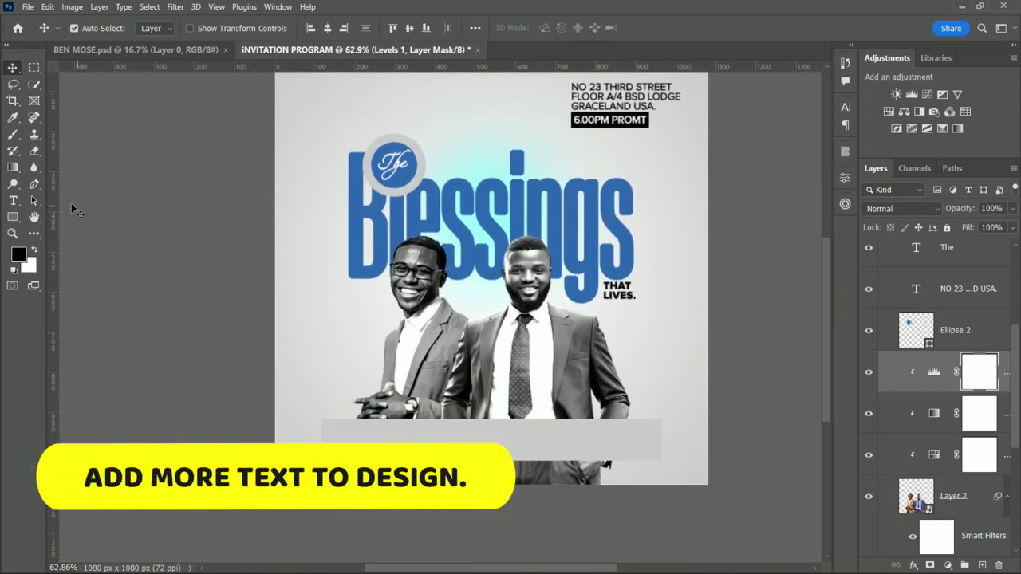
key("t")
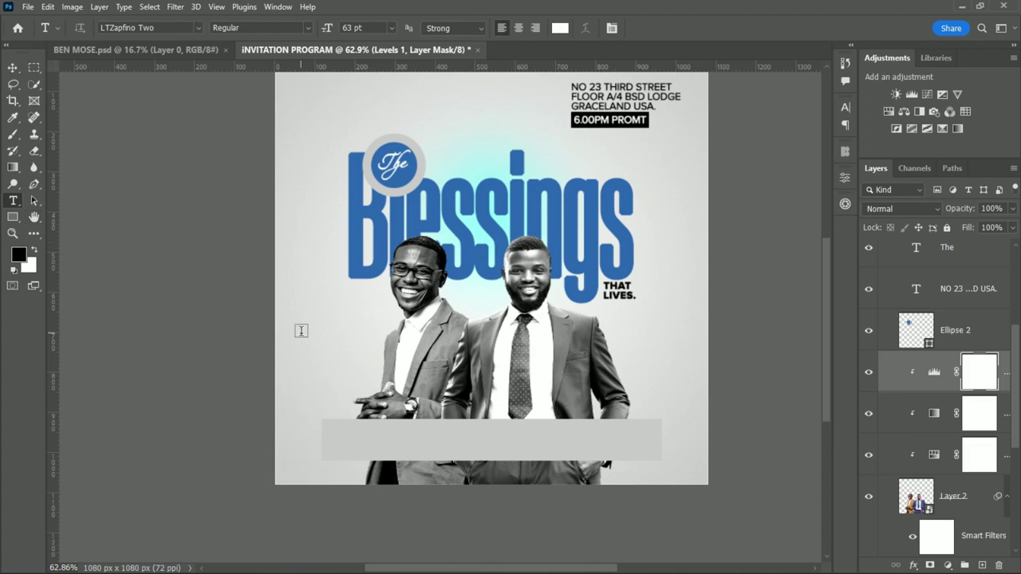
left_click(301, 333)
key("BackSpace")
type("20TH")
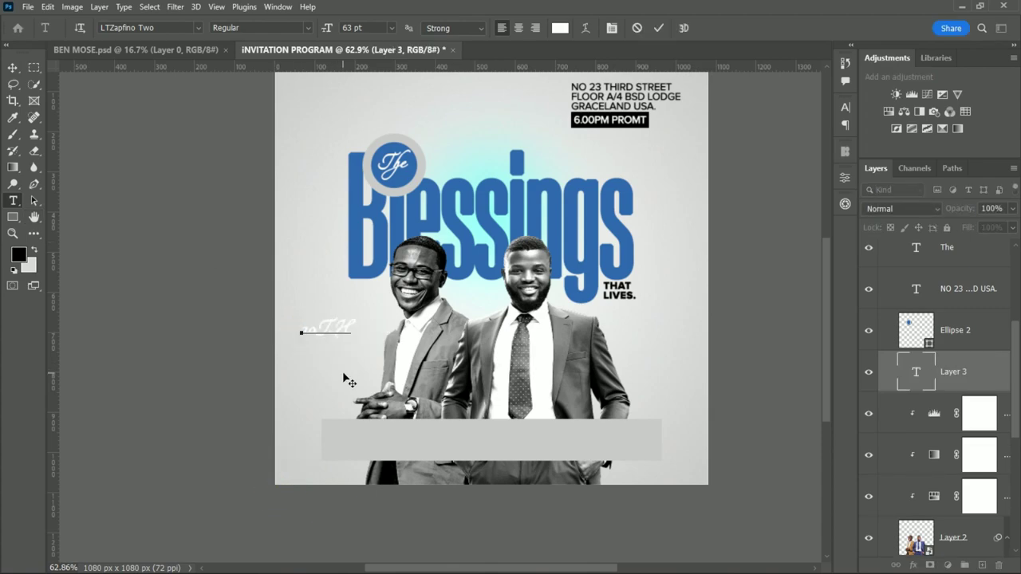
left_click(14, 69)
Set '10TH' to Proxima Nova Bold and move it right beside the men
left_click(844, 106)
left_click(746, 127)
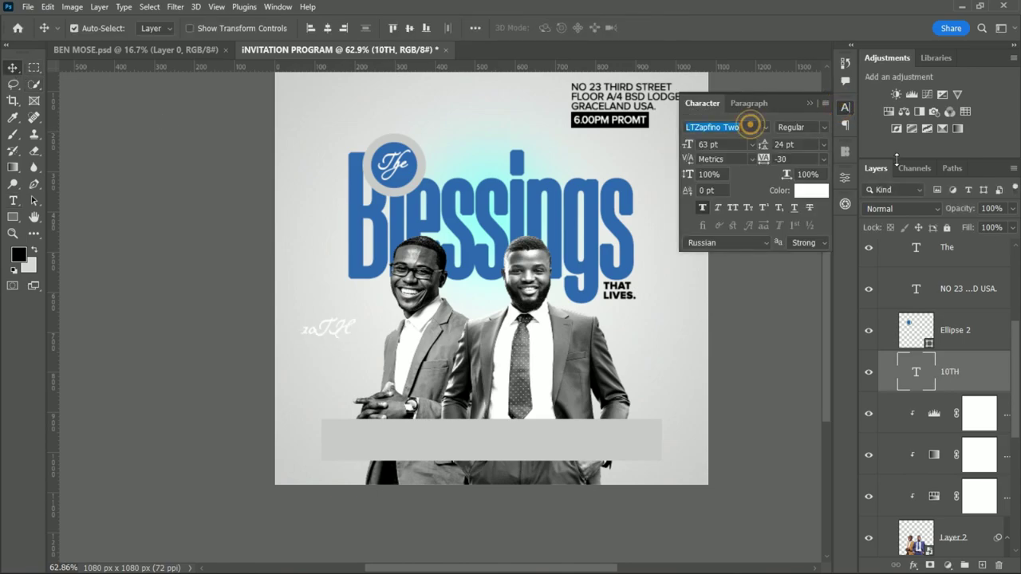
type("P")
key("Return")
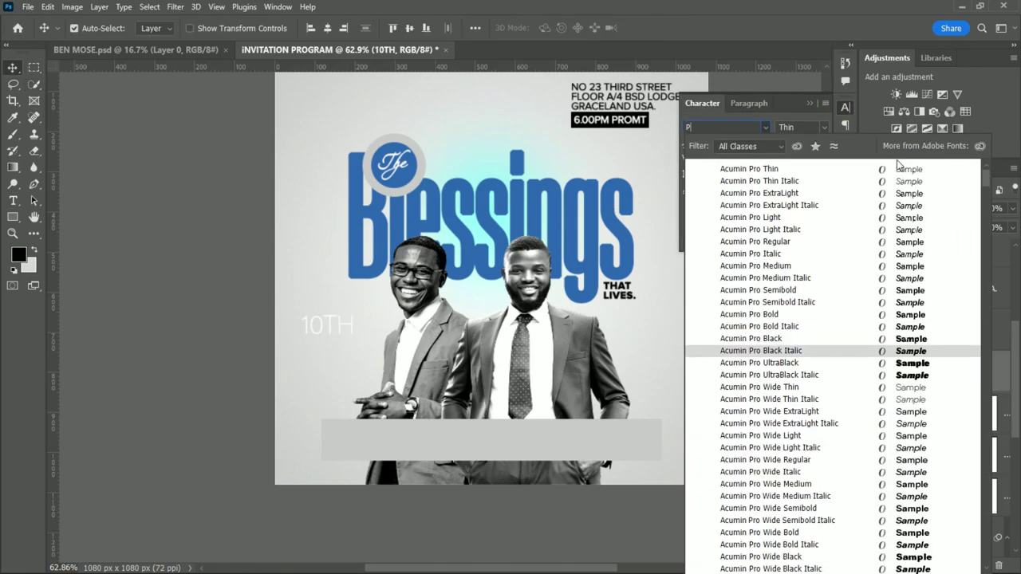
type("roxima Nova")
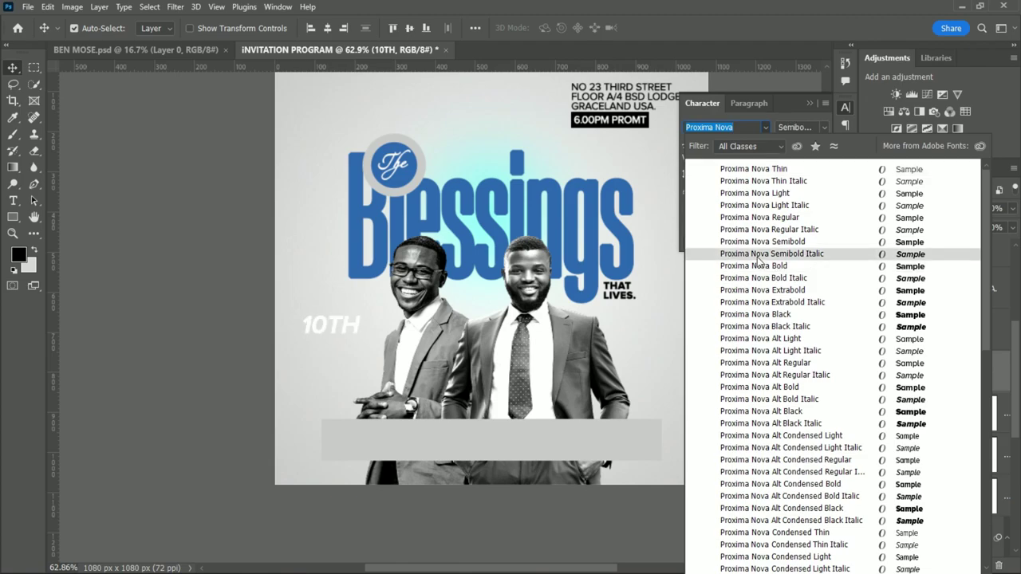
left_click(763, 268)
left_click_drag(346, 354, 675, 390)
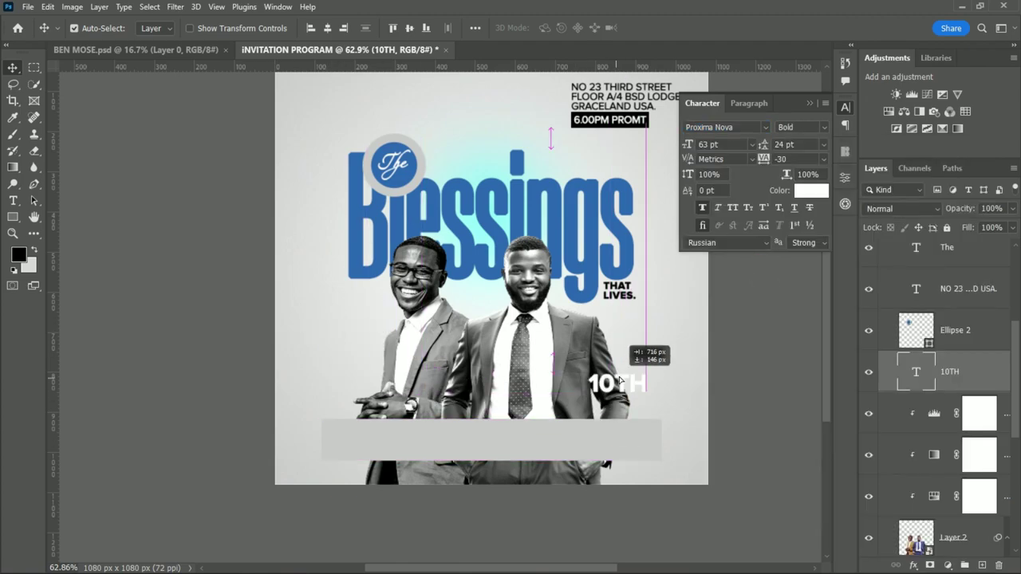
Raise the 10TH layer to the top of the artboard's layer stack
key("ctrl+bracketright")
key("ctrl+bracketright")
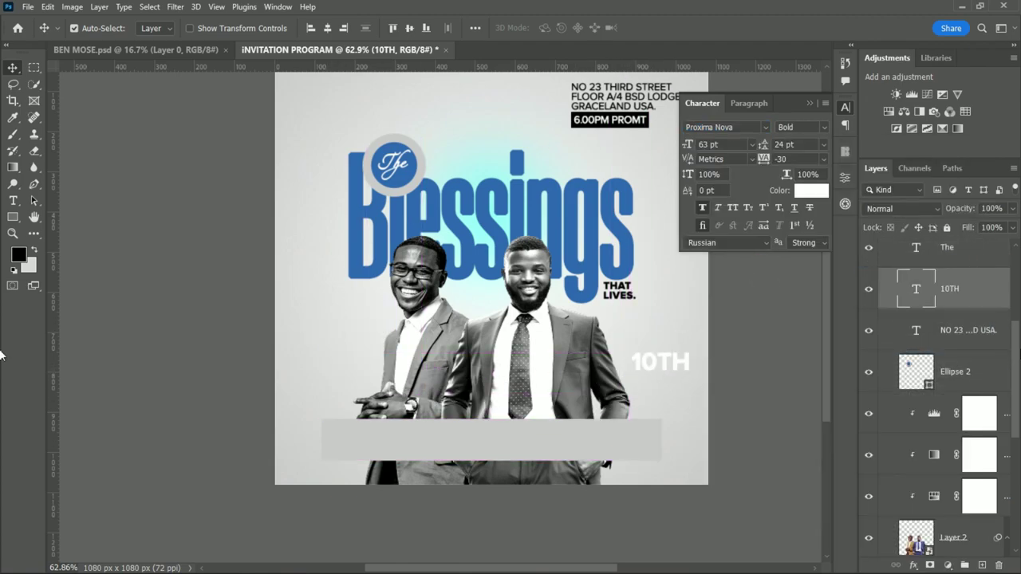
scroll(1016, 348, "up", 5)
left_click_drag(983, 521, 980, 296)
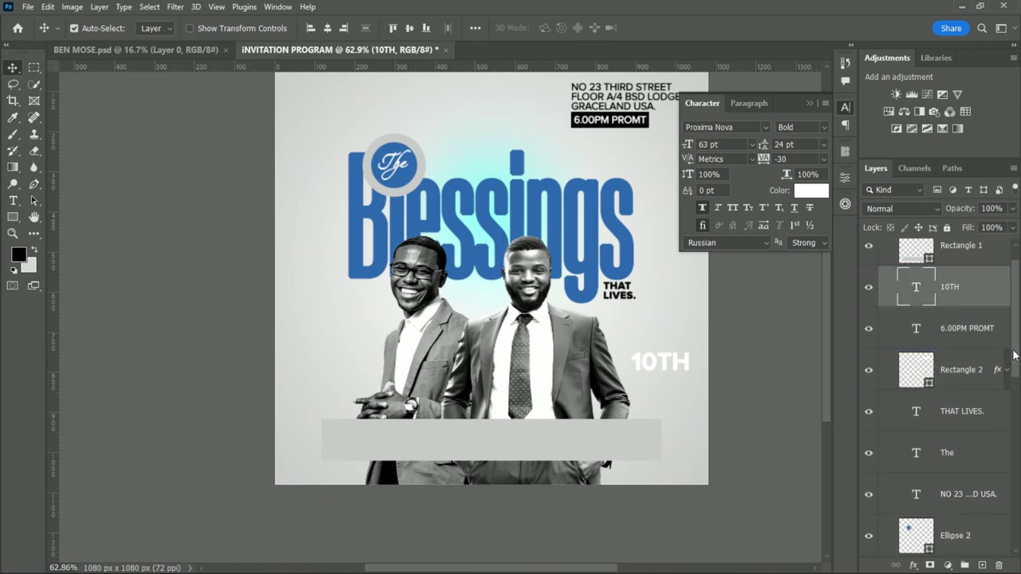
scroll(979, 329, "up", 1)
key("ctrl+bracketright")
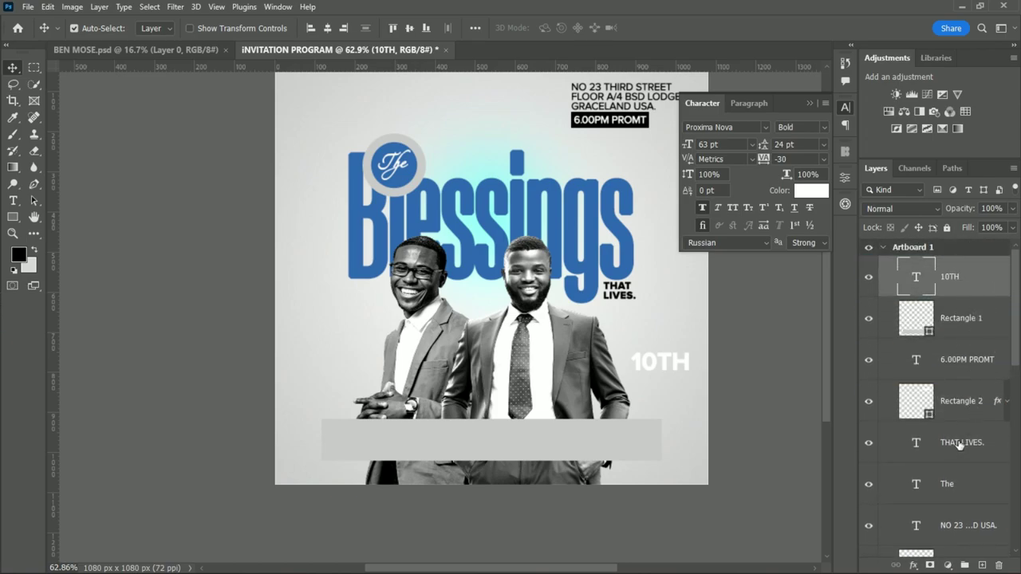
Move 6.00PM PROMT above Rectangle 1 and drop both rectangles lower in the stack
left_click(954, 403)
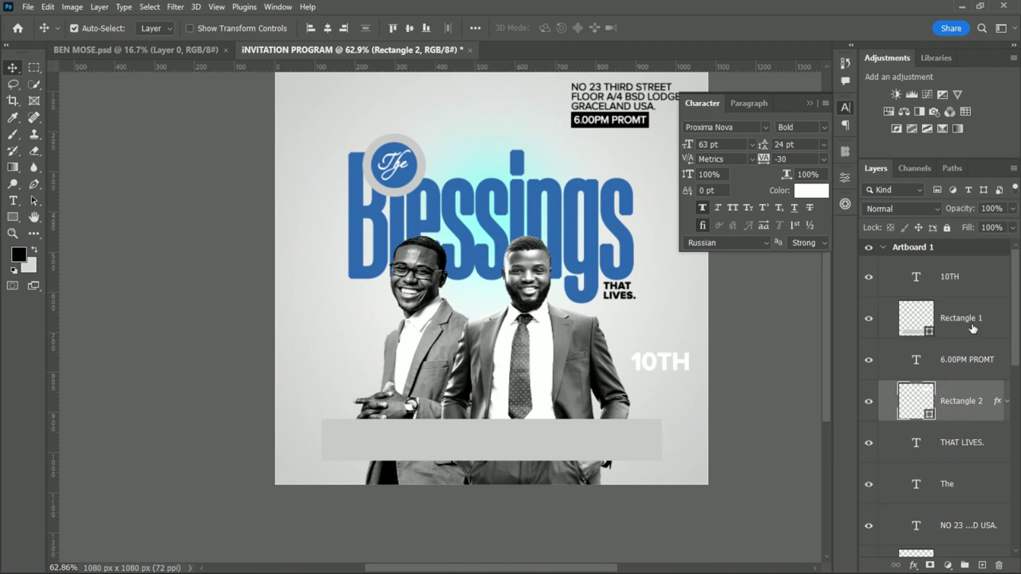
left_click(965, 329, "shift")
left_click_drag(961, 359, 961, 301)
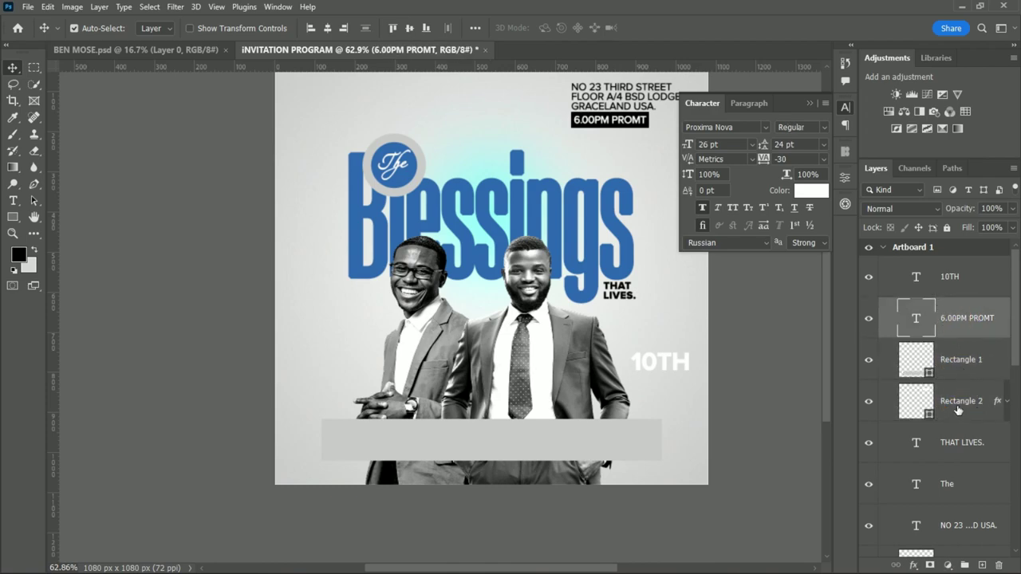
left_click(974, 363)
left_click(975, 401, "shift")
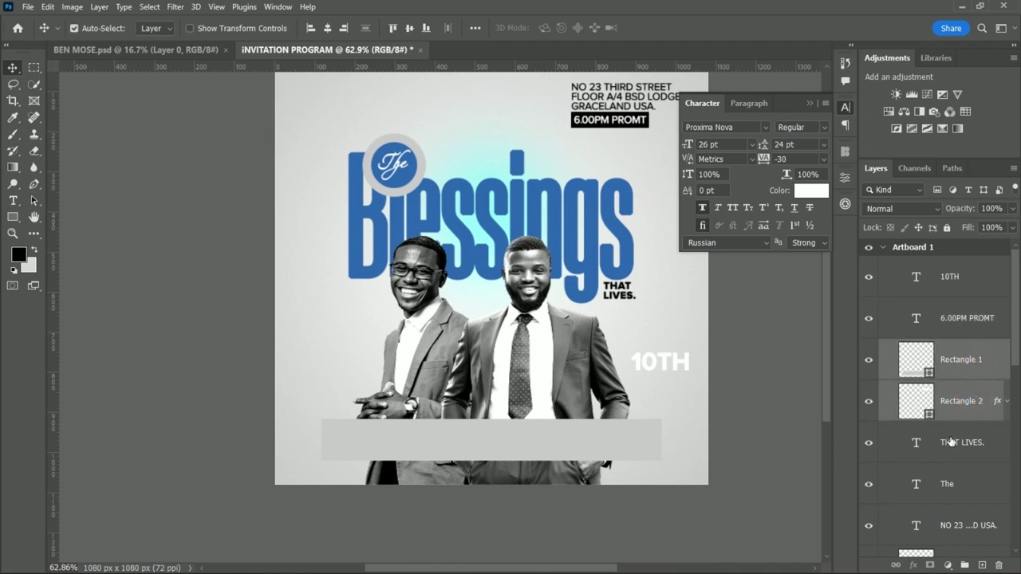
scroll(1019, 350, "down", 2)
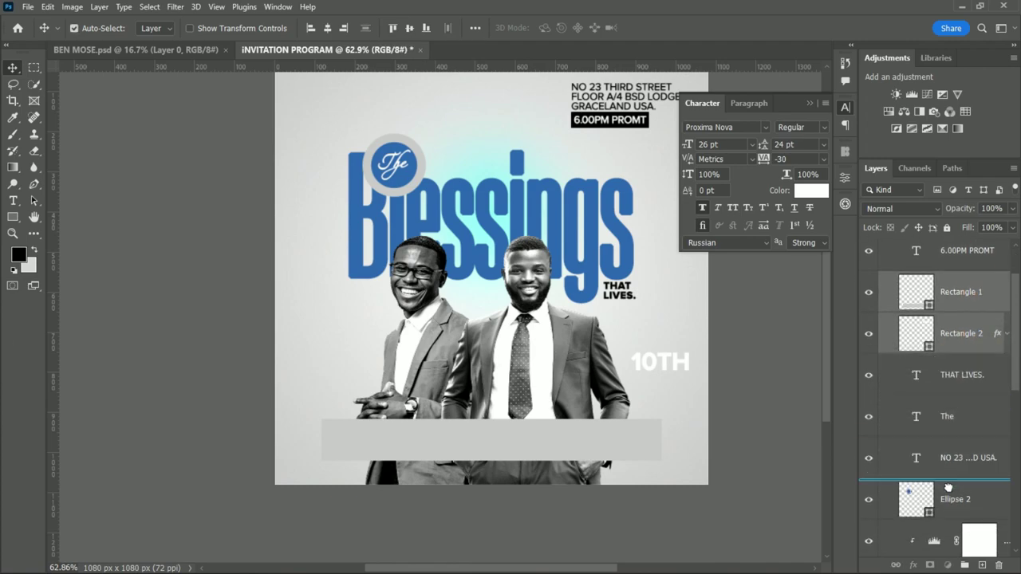
left_click_drag(961, 335, 961, 478)
scroll(1018, 371, "up", 3)
Move '10TH' onto the grey bar, colour it the Blessings blue, and set 72 pt
left_click(949, 277)
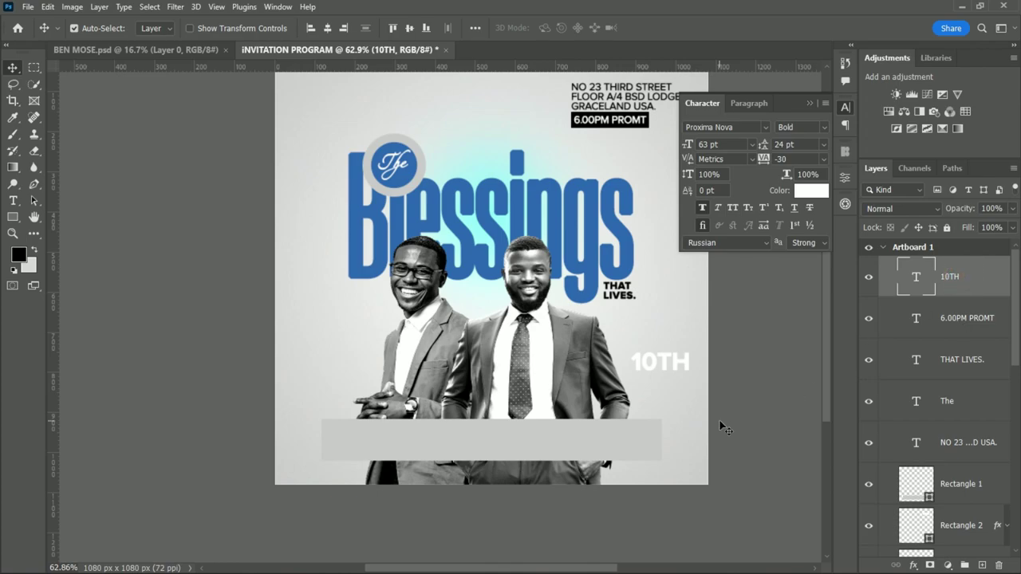
mouse_move(682, 363)
left_mouse_down()
mouse_move(625, 439)
mouse_move(610, 441)
left_mouse_up()
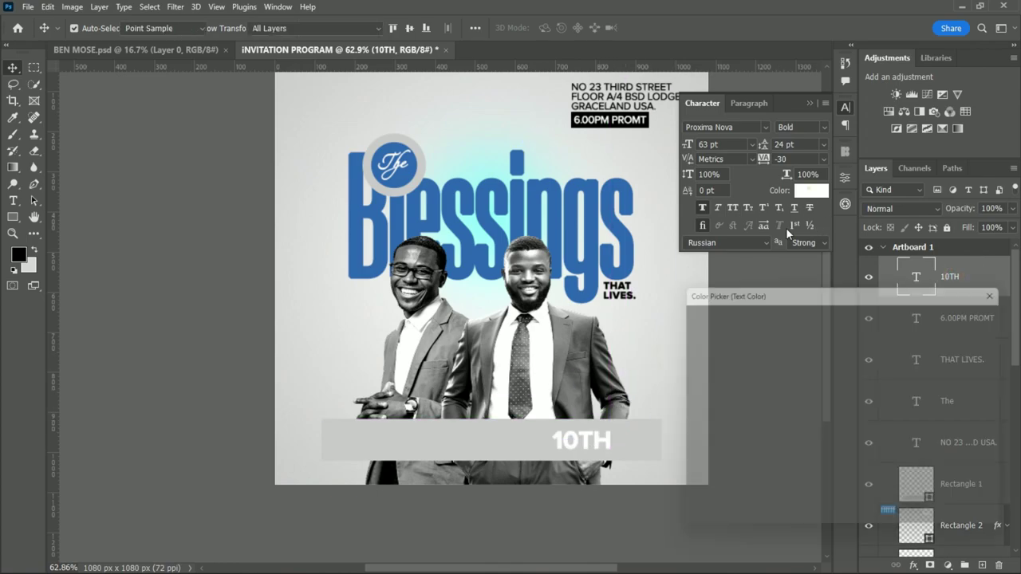
left_click(811, 189)
left_click(589, 267)
key("Return")
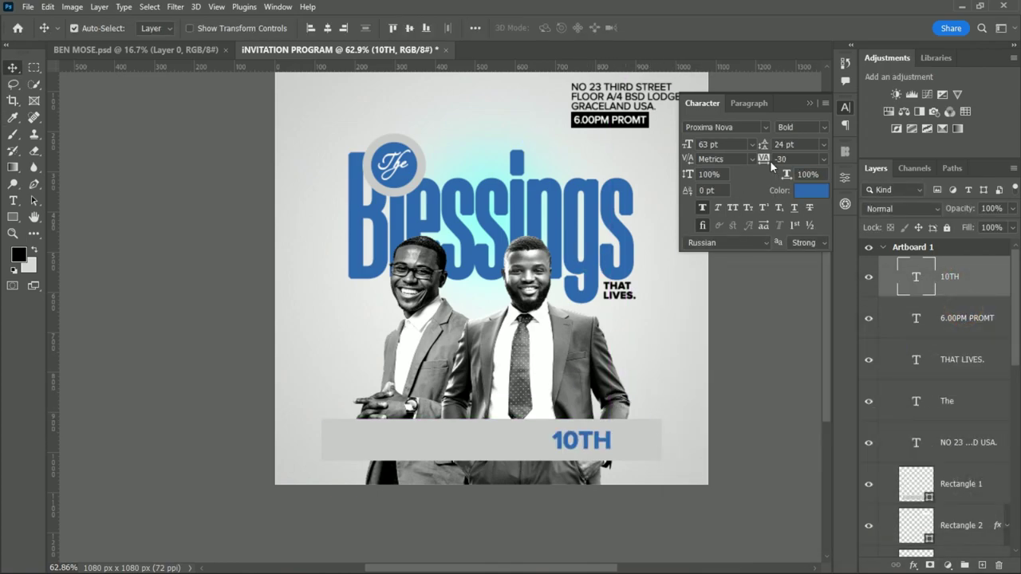
left_click(752, 144)
left_click(722, 329)
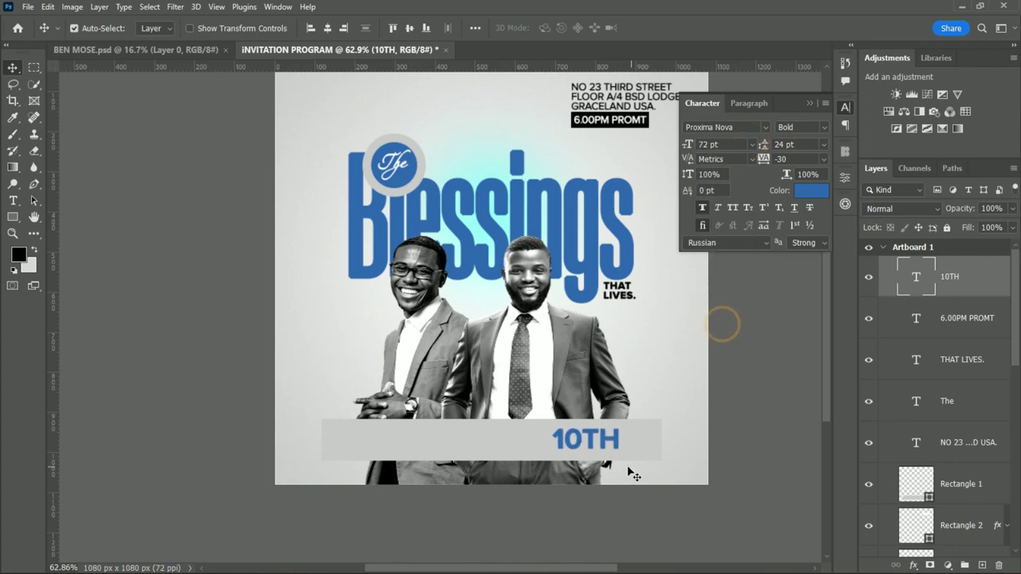
left_click_drag(587, 444, 588, 445)
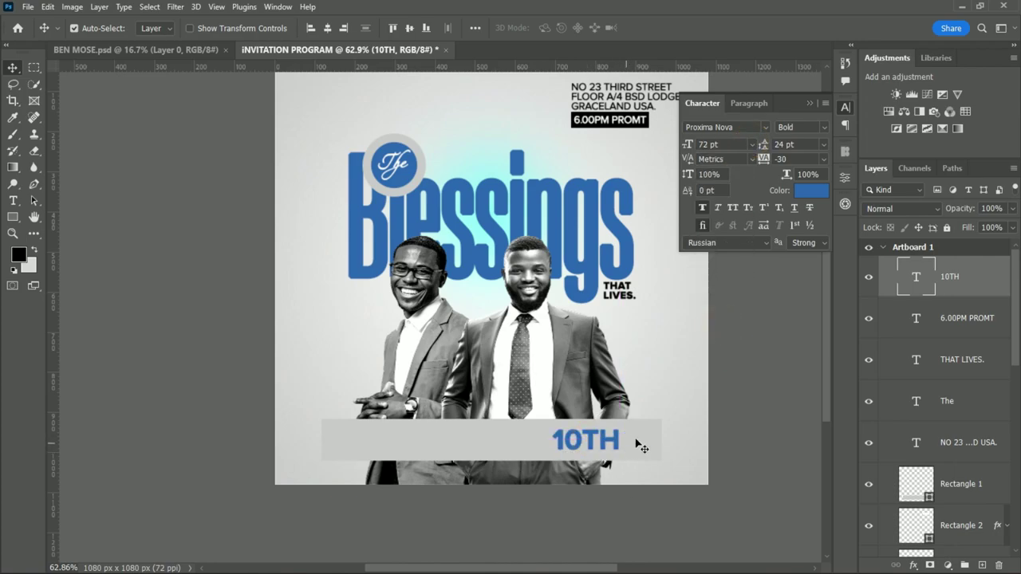
Duplicate 10TH into a two-line 'DEC 2022' at 36 pt, placed right of 10TH
scroll(588, 450, "up", 2)
left_click_drag(567, 450, 433, 448)
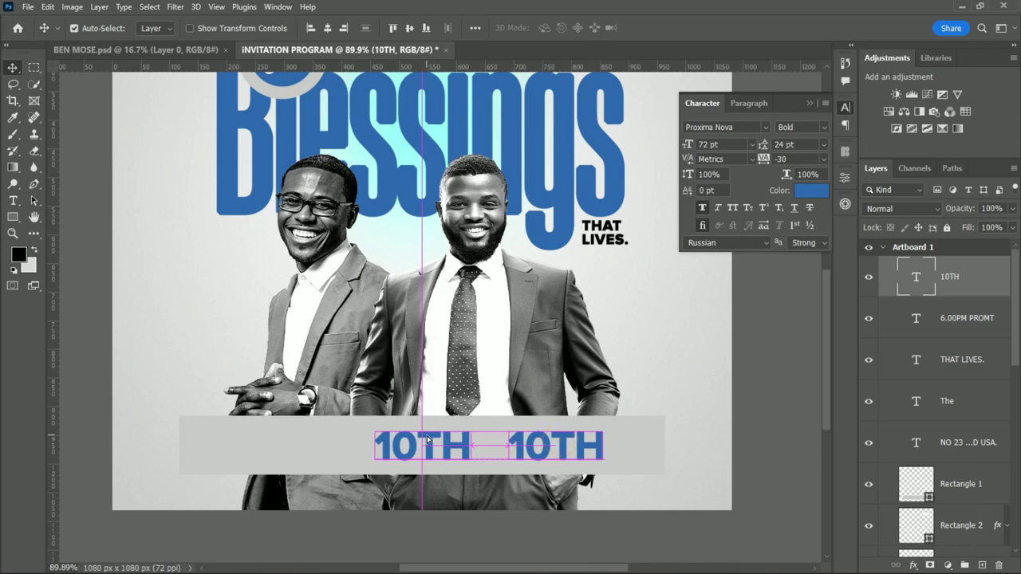
double_click(432, 448)
type("DEC")
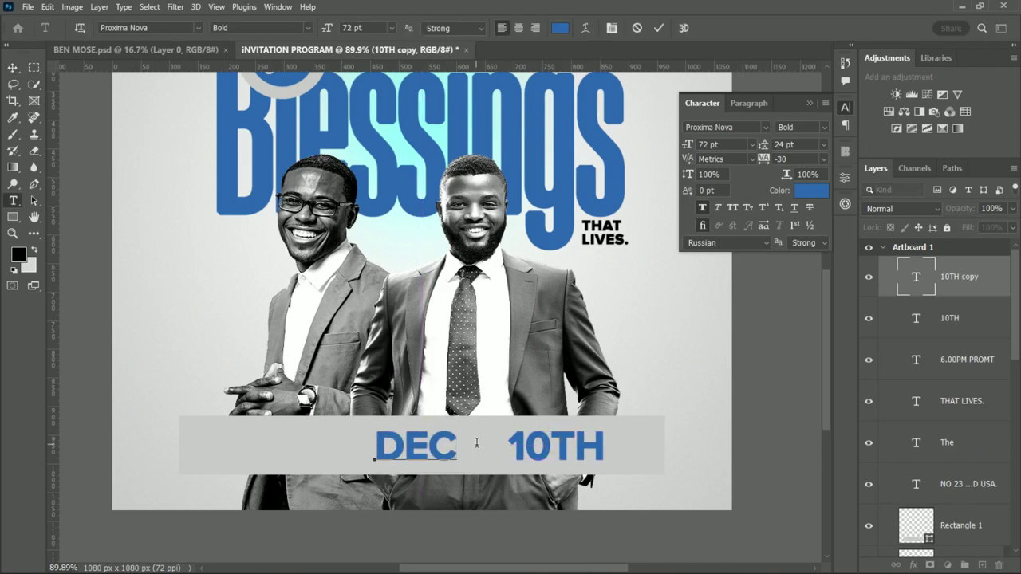
key("Return")
type("2022")
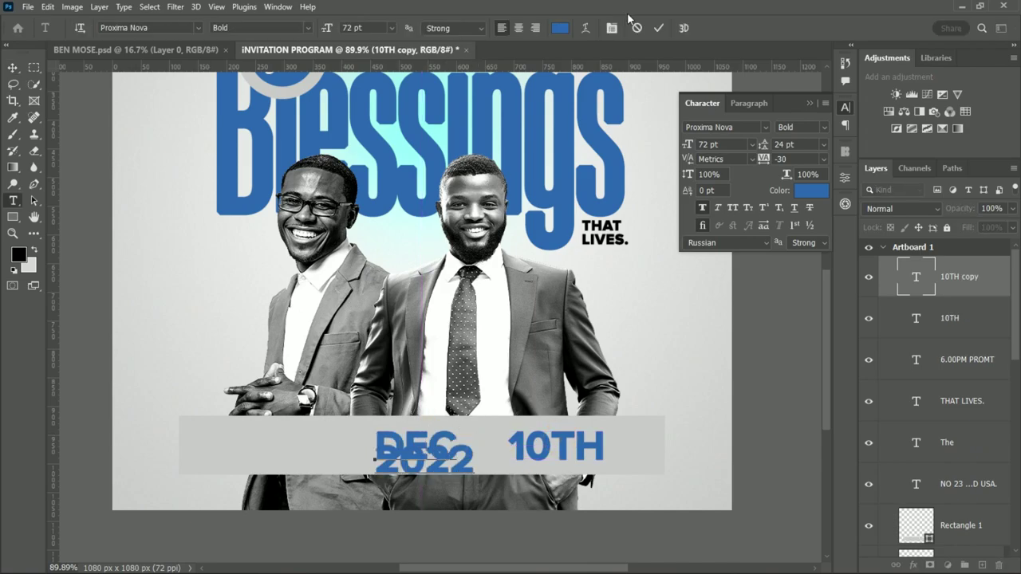
left_click(658, 28)
left_click(751, 145)
left_click(727, 292)
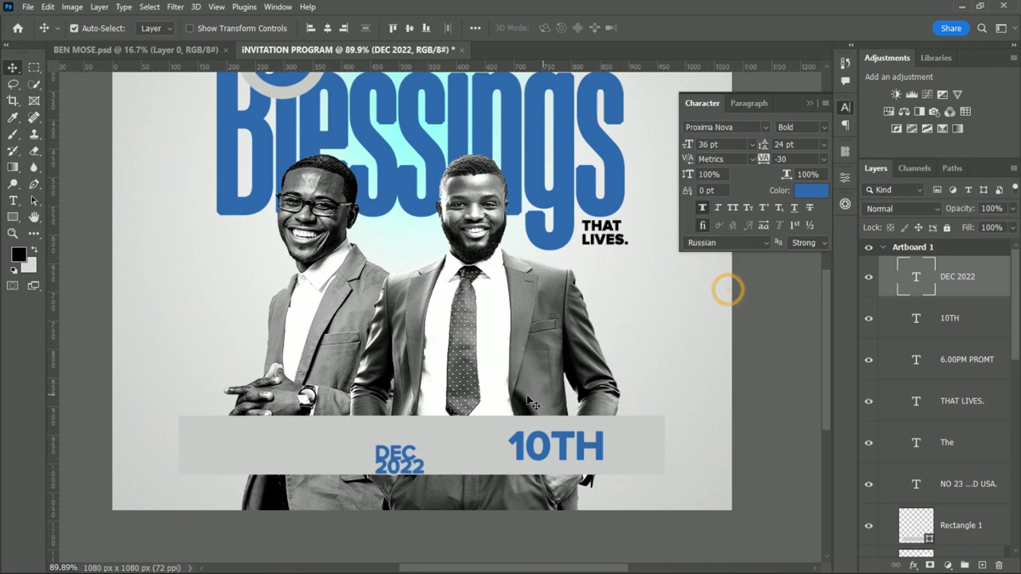
left_click_drag(403, 461, 676, 439)
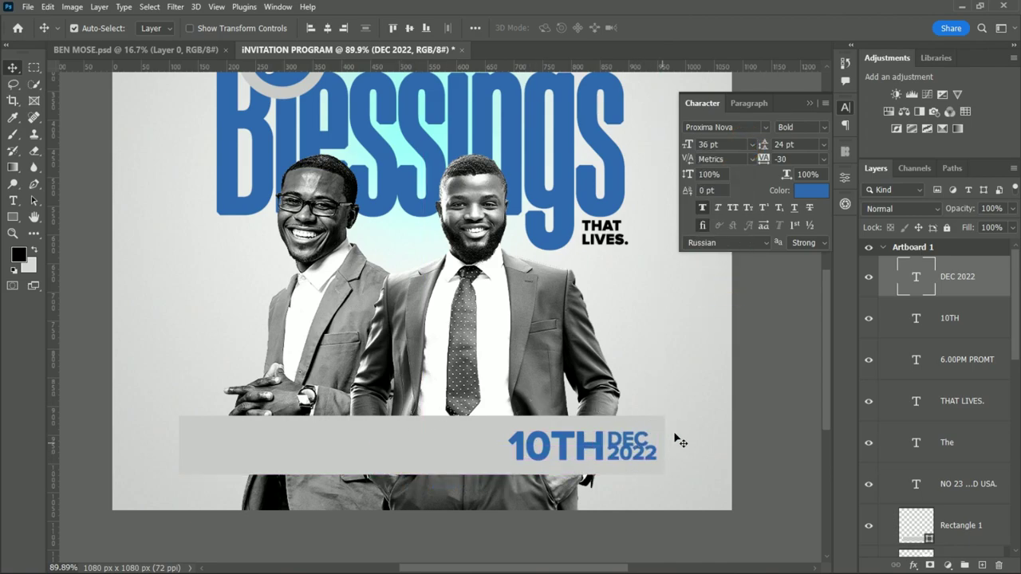
Colour 'DEC 2022' near-black #1c1c1c and shrink it to 30 pt
left_click(811, 189)
left_click_drag(685, 320, 685, 478)
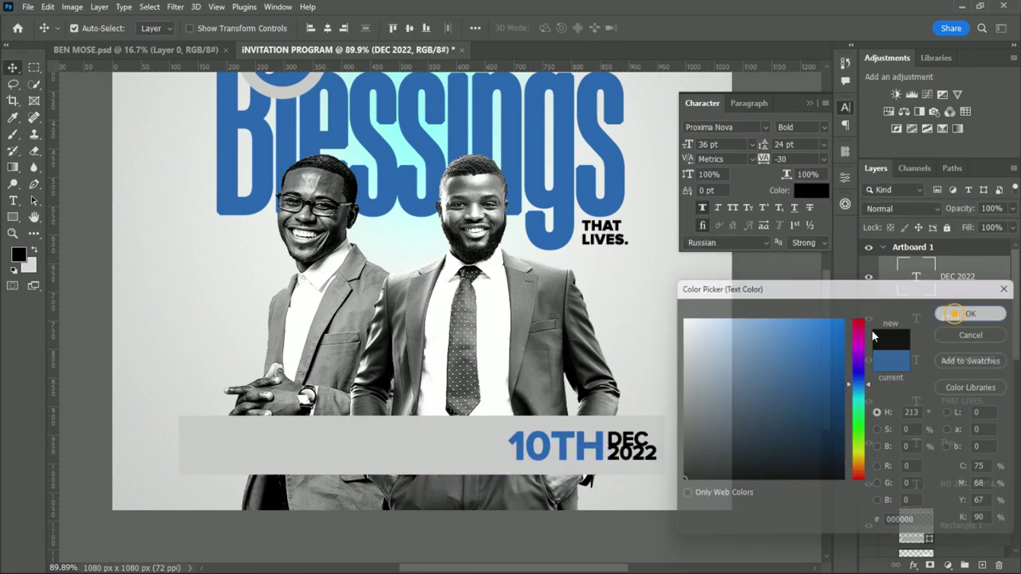
left_click(811, 190)
left_click(684, 462)
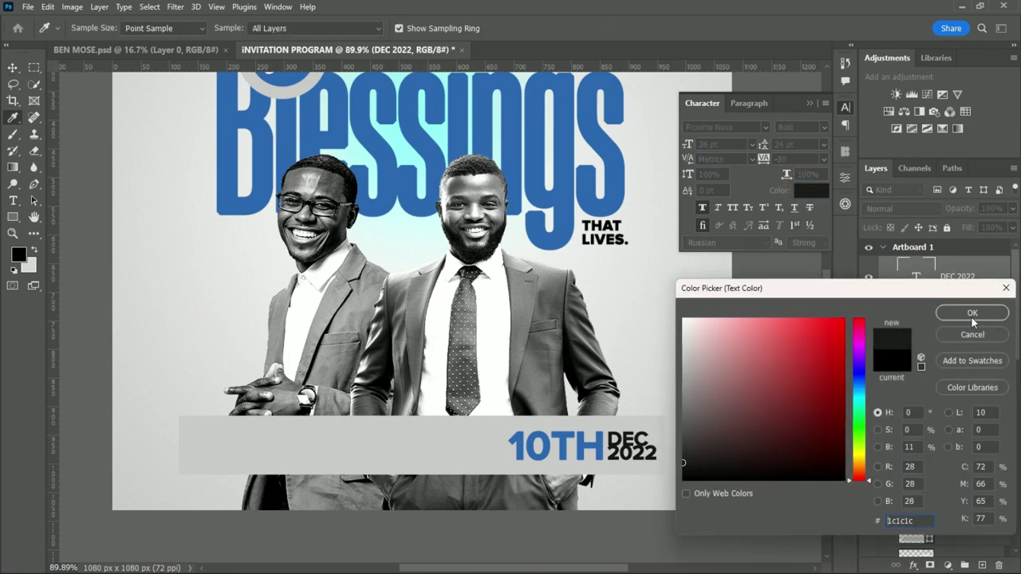
left_click(972, 316)
left_click(729, 144)
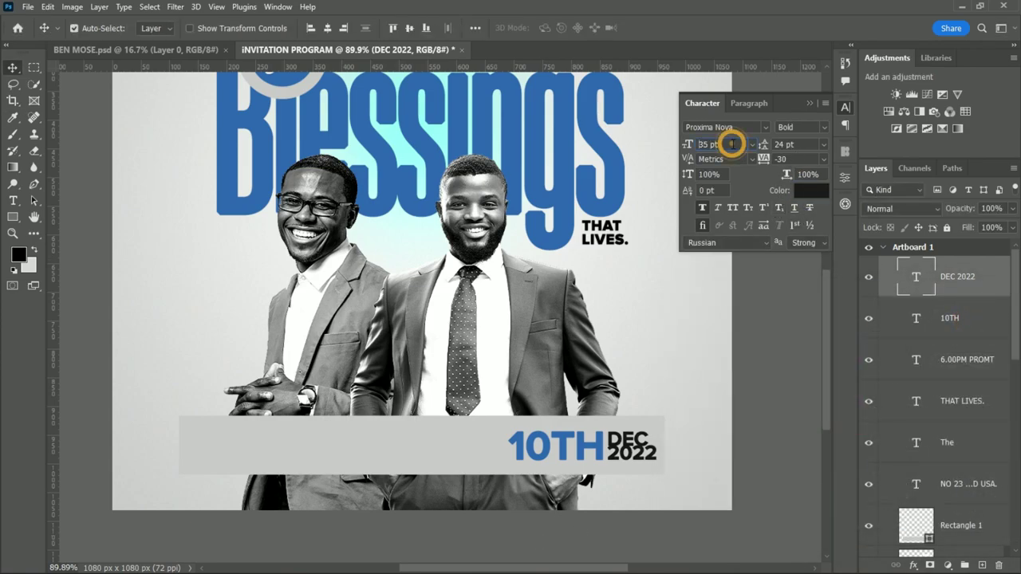
key("Down")
key("Down")
key("Down")
key("Down")
key("Down")
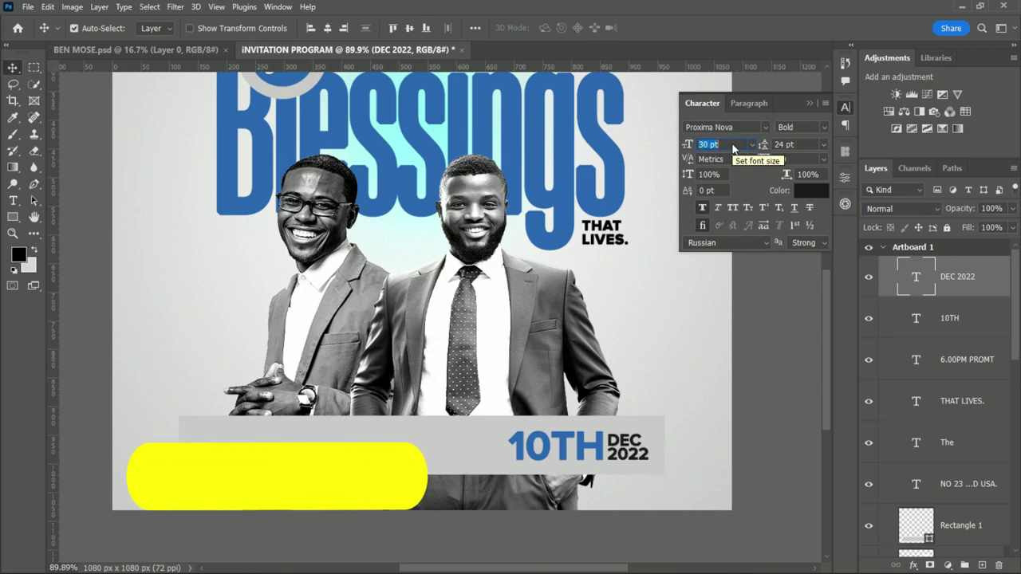
key("Down")
left_click(774, 299)
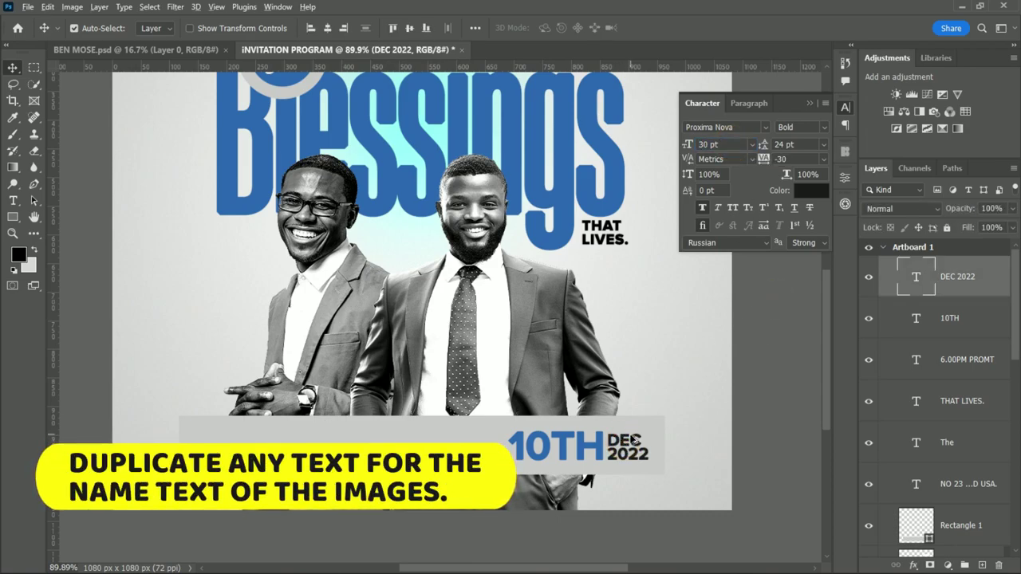
Duplicate DEC 2022 into a two-line pastor label with the pastor's name at the bar's left, then copy it
left_click_drag(622, 459, 281, 455)
double_click(293, 437)
type("PA")
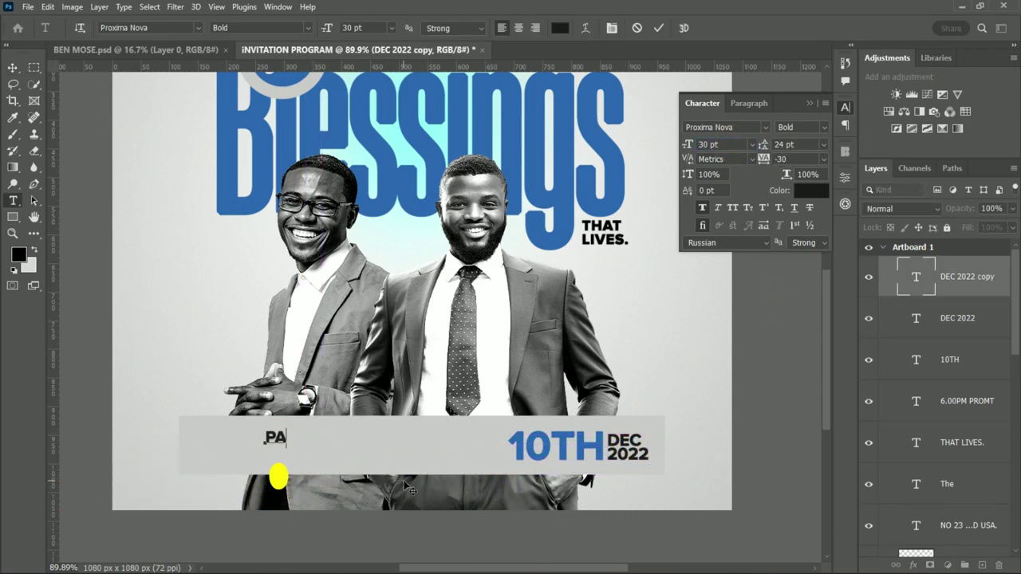
type("STOR")
key("Return")
type("BEN MOSS")
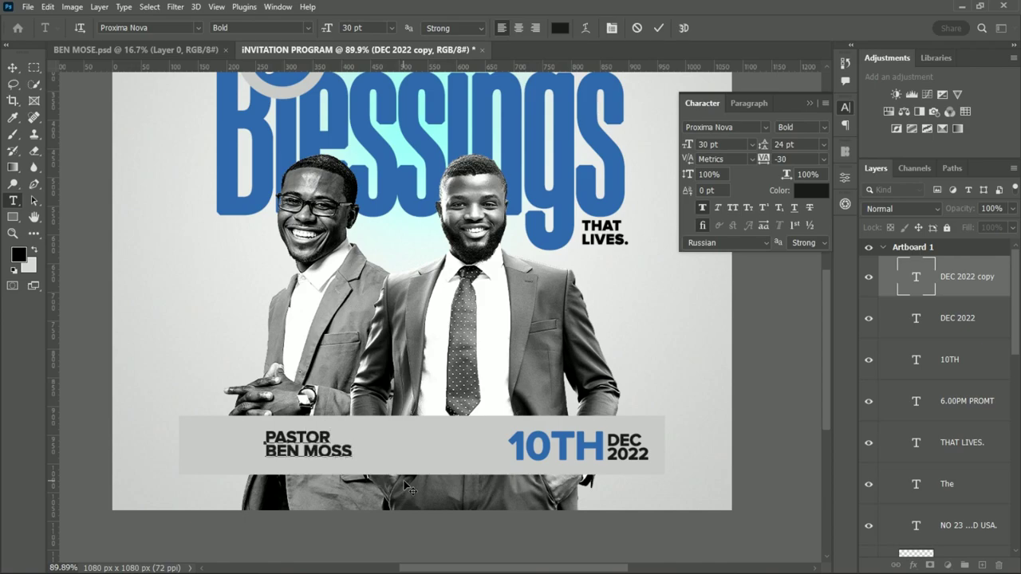
left_click(658, 29)
key("v")
left_click_drag(294, 450, 273, 450)
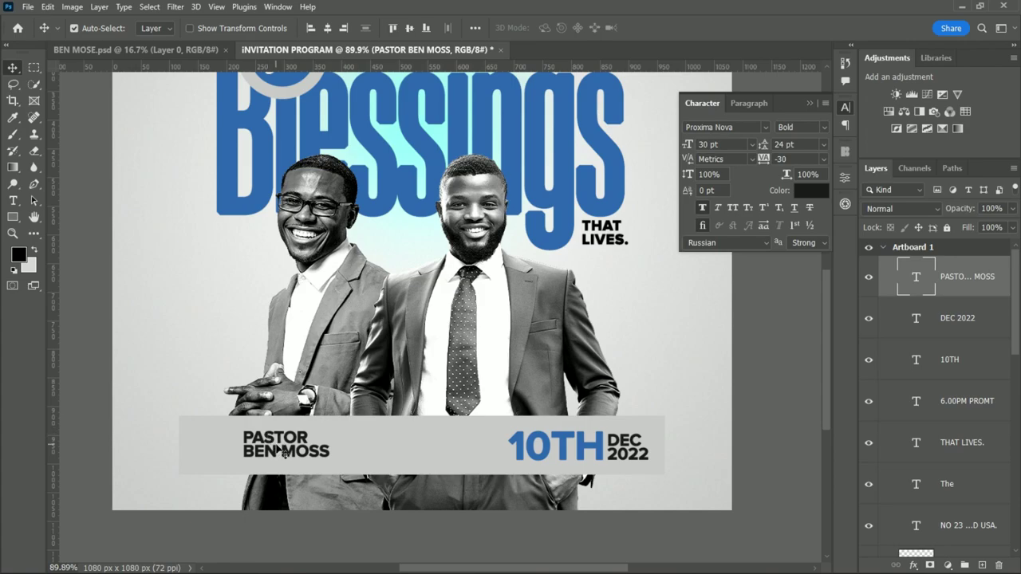
left_click_drag(263, 451, 412, 451)
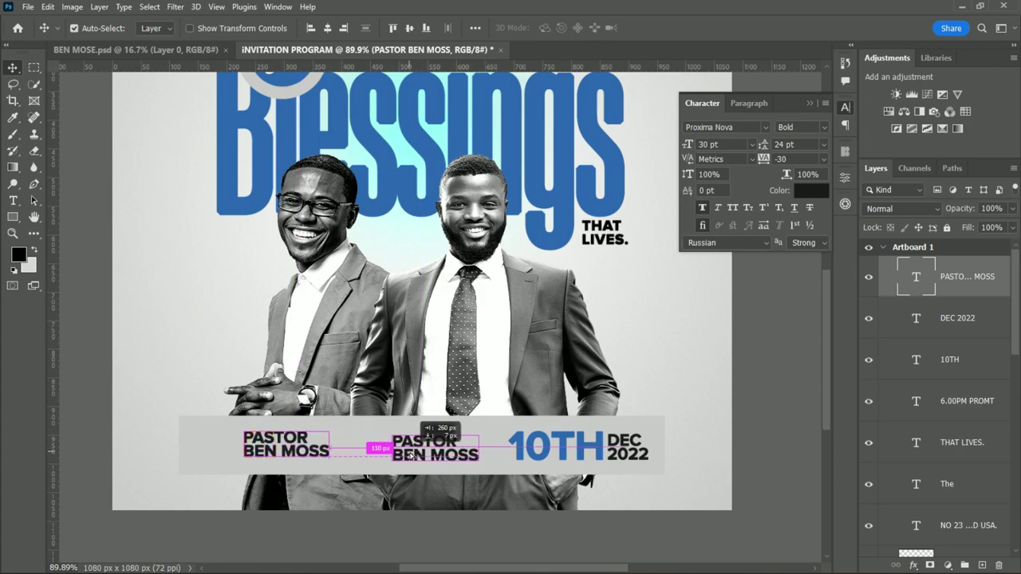
Retype the copied label as a three-line HOST label with the host's name and shift it right
double_click(485, 440)
type("HOST")
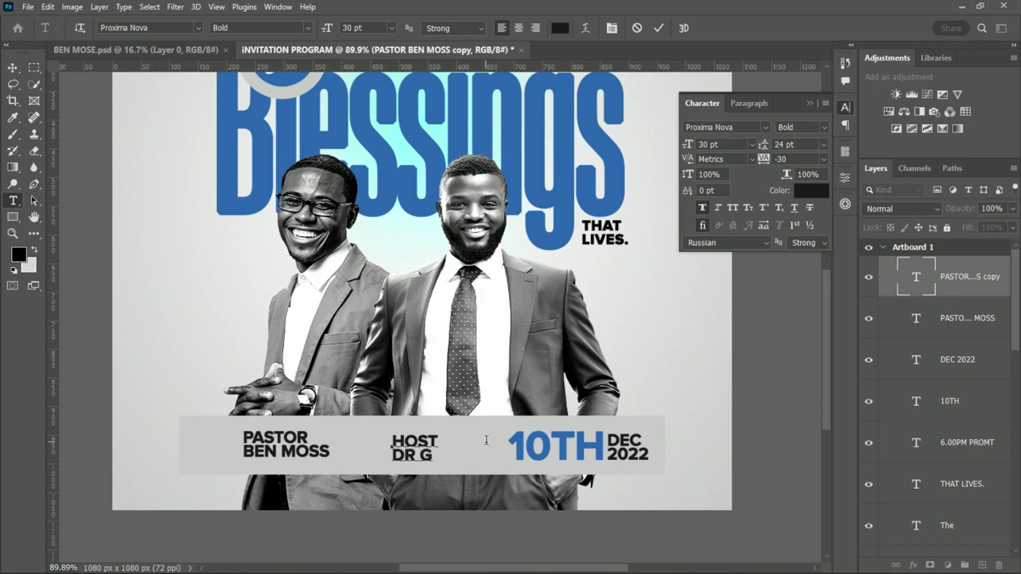
key("Return")
type("STANDS")
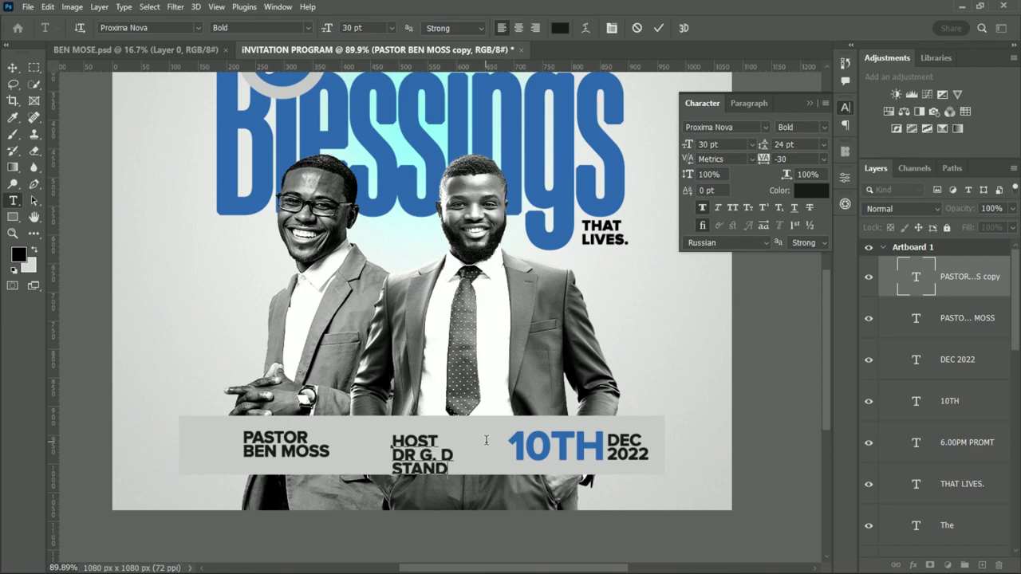
left_click(658, 28)
key("v")
mouse_move(413, 446)
left_mouse_down()
mouse_move(440, 446)
mouse_move(427, 447)
left_mouse_up()
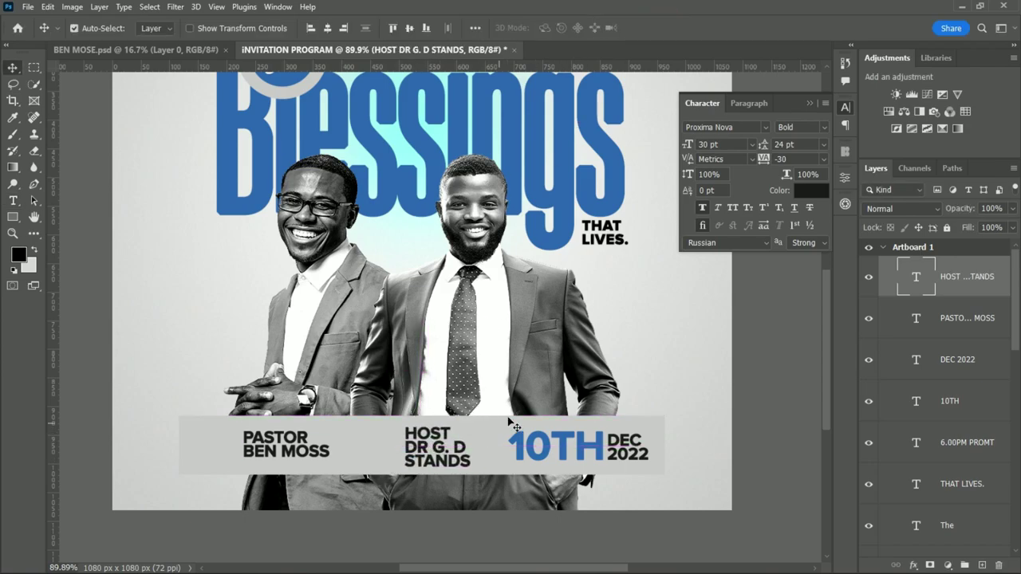
Set both the host and pastor labels to the Regular font style
left_click(820, 128)
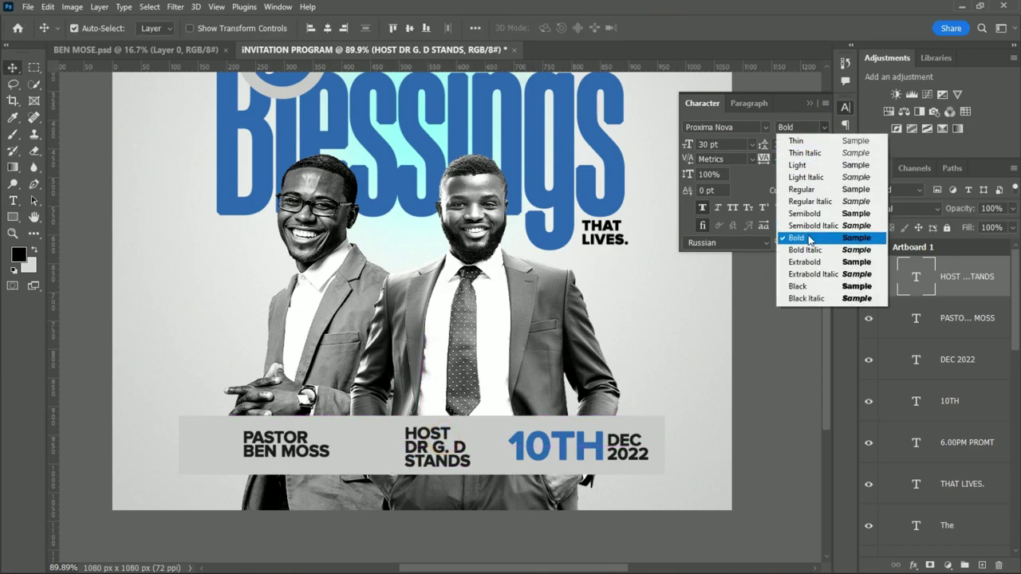
left_click(797, 202)
left_click(219, 459)
left_click(820, 128)
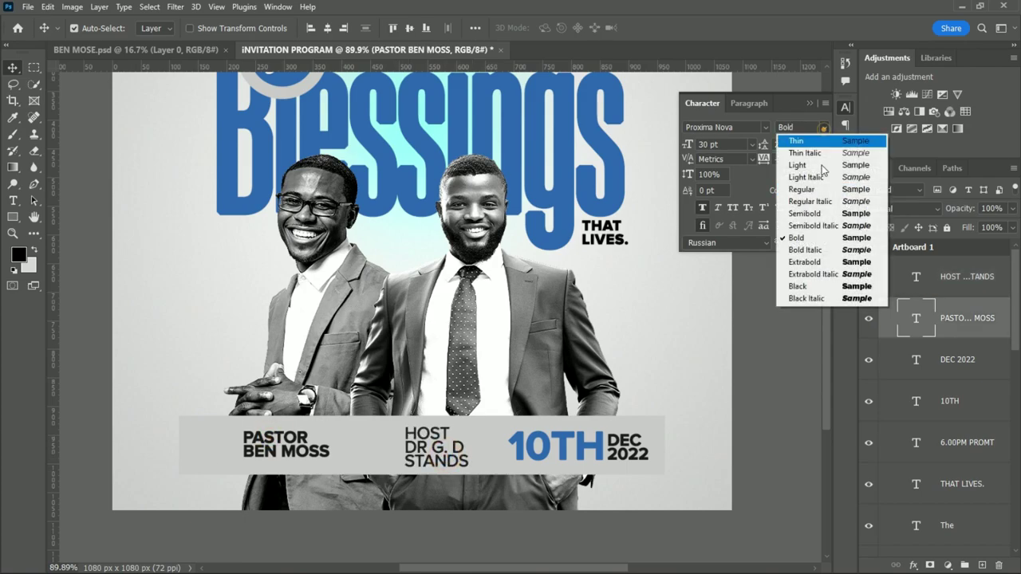
left_click(798, 190)
scroll(530, 359, "down", 3)
Set the host label's font size to 26 pt
left_click(471, 415)
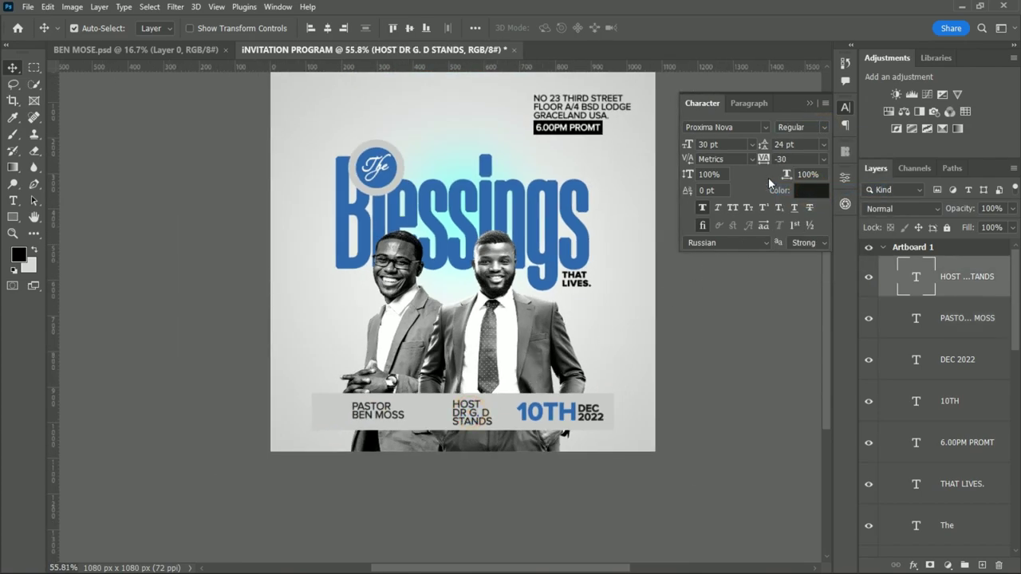
left_click(736, 144)
type("28")
key("Return")
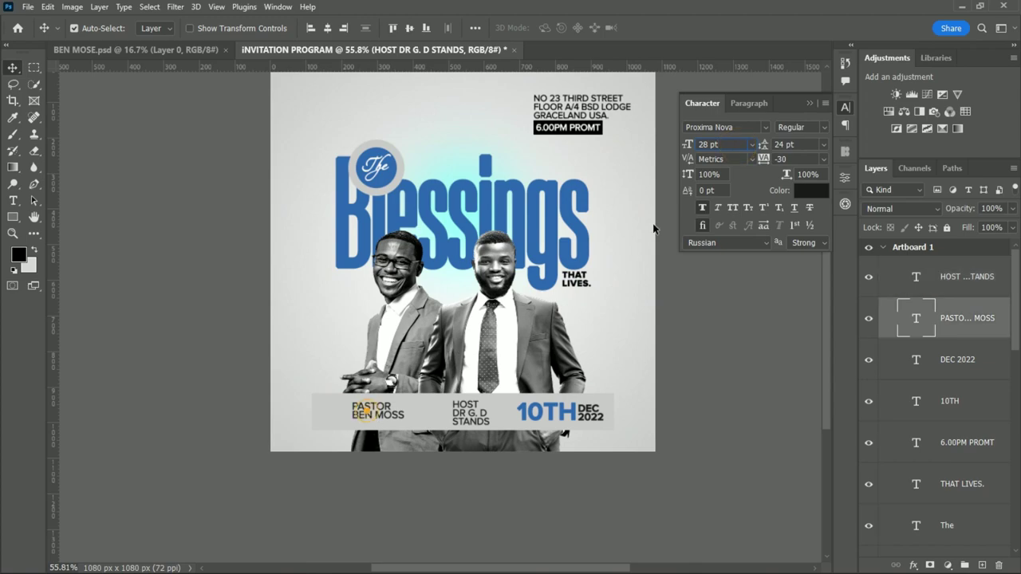
left_click(713, 144)
type("26")
key("Return")
double_click(470, 416)
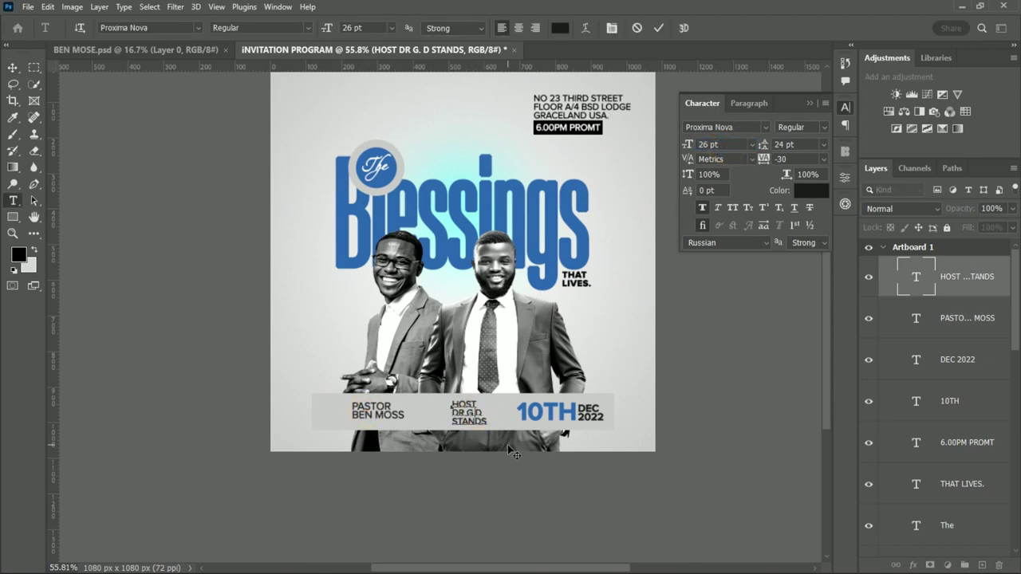
left_click(664, 27)
Make the pastor label 26 pt with a third line WISE., then respace the labels and 10TH
left_click(379, 413)
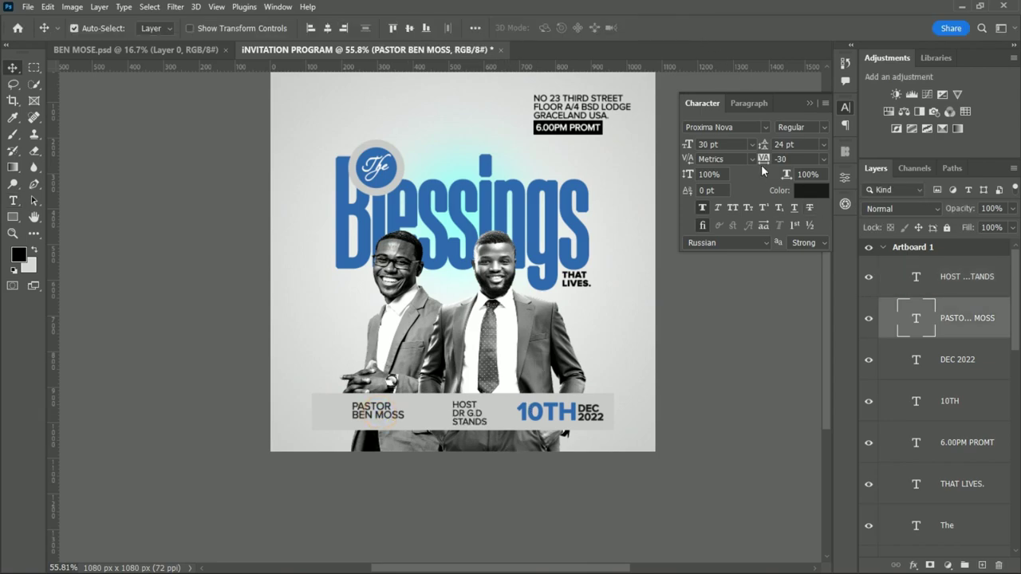
left_click(735, 143)
type("26")
key("Return")
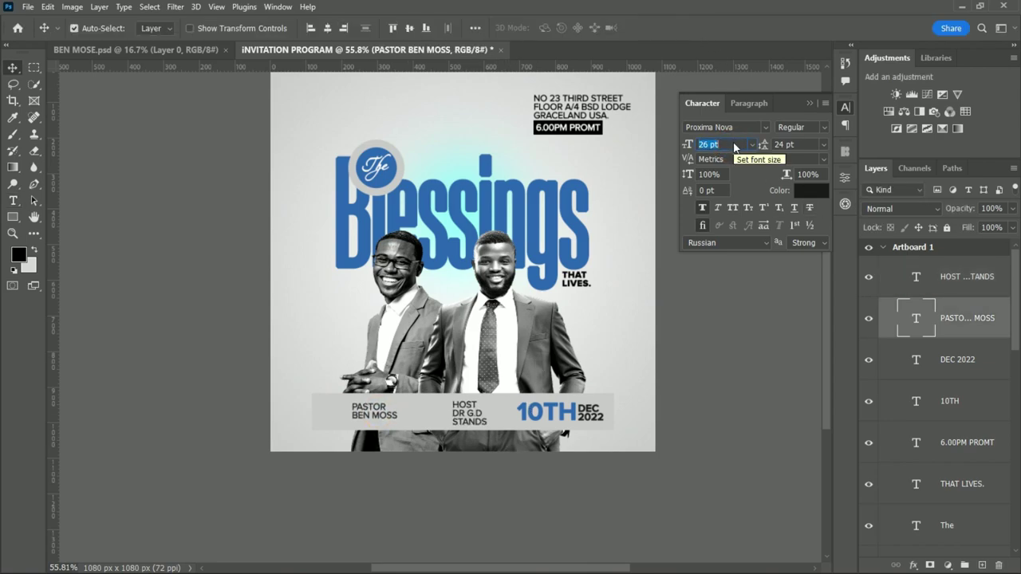
double_click(403, 420)
type("WISE")
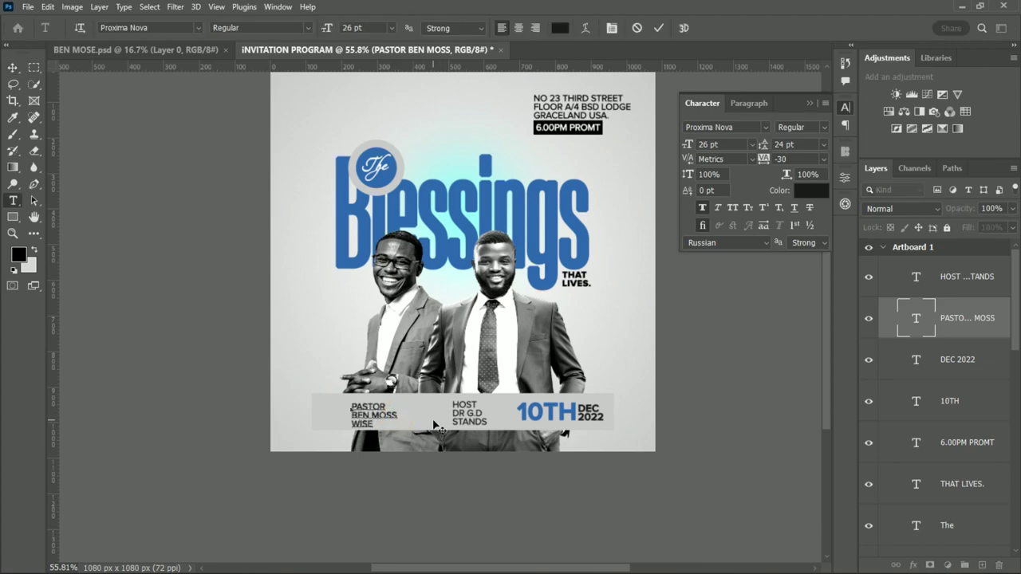
left_click(655, 28)
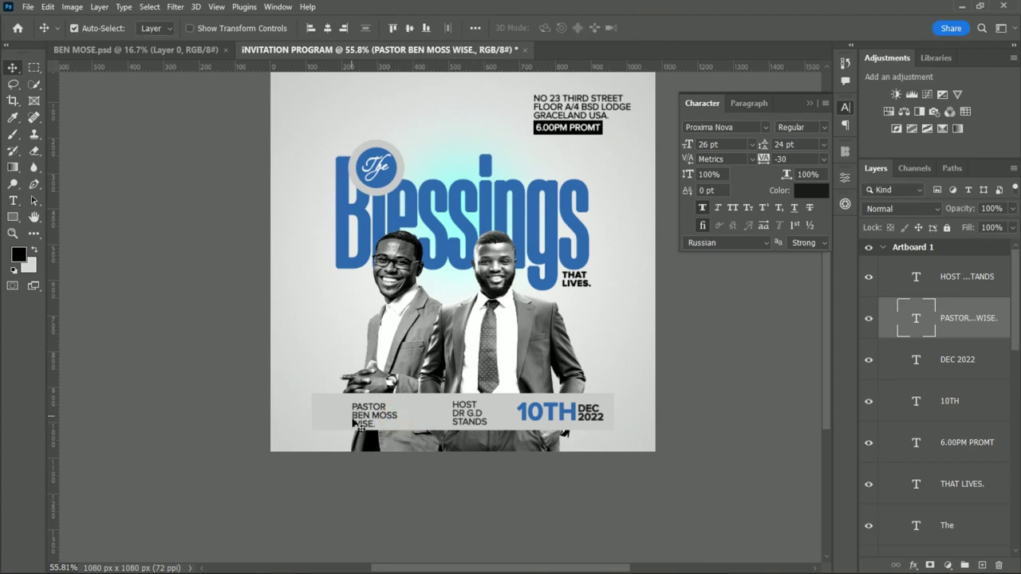
left_click_drag(362, 412, 352, 407)
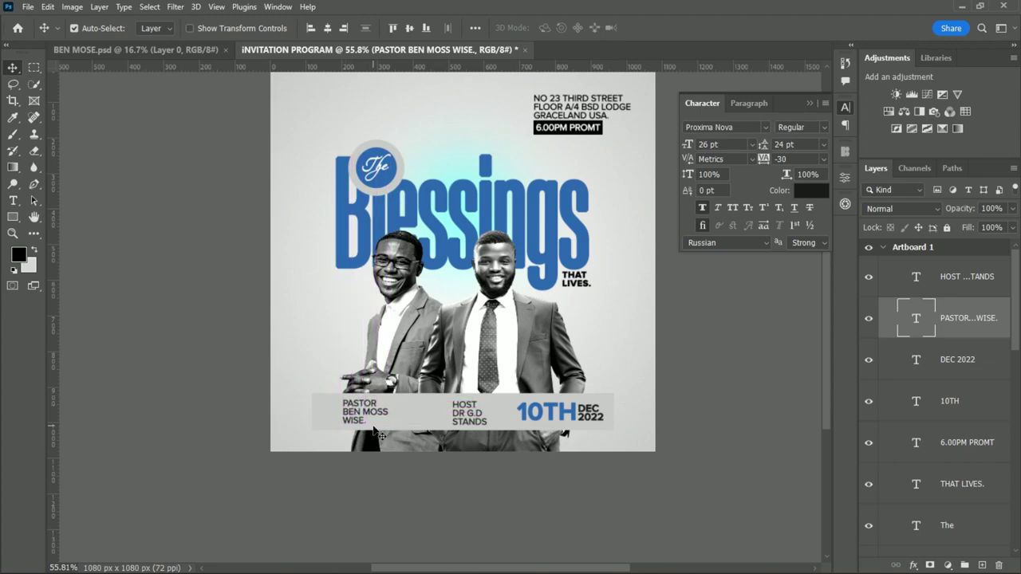
left_click_drag(466, 414, 447, 411)
mouse_move(546, 412)
left_mouse_down()
mouse_move(534, 413)
mouse_move(559, 413)
left_mouse_up()
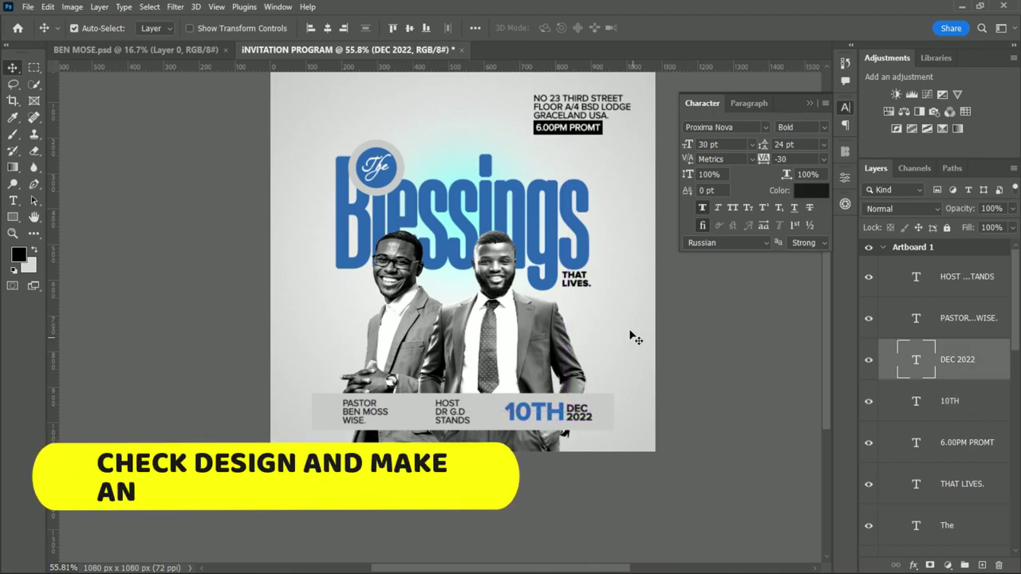
Close the Character panel and select the address and Blessings title layers to review the design
scroll(630, 335, "up", 2)
left_click_drag(826, 362, 823, 361)
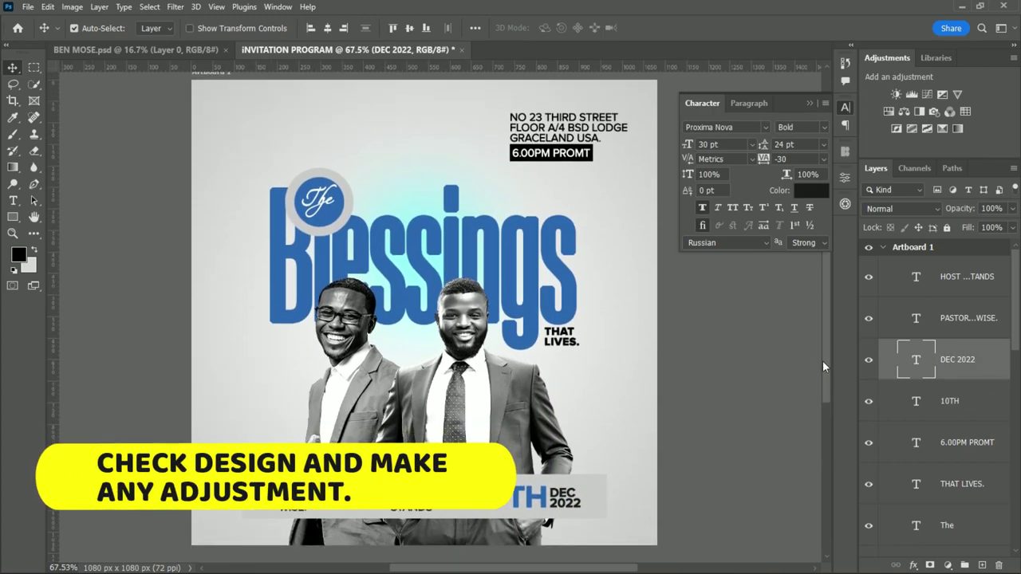
scroll(456, 409, "down", 1)
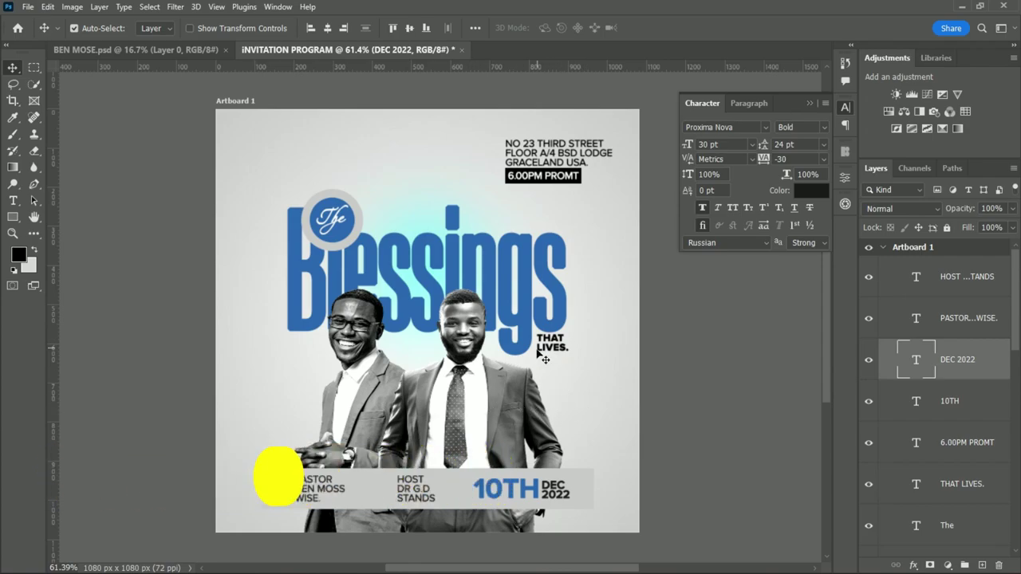
scroll(431, 374, "up", 2)
scroll(492, 383, "down", 2)
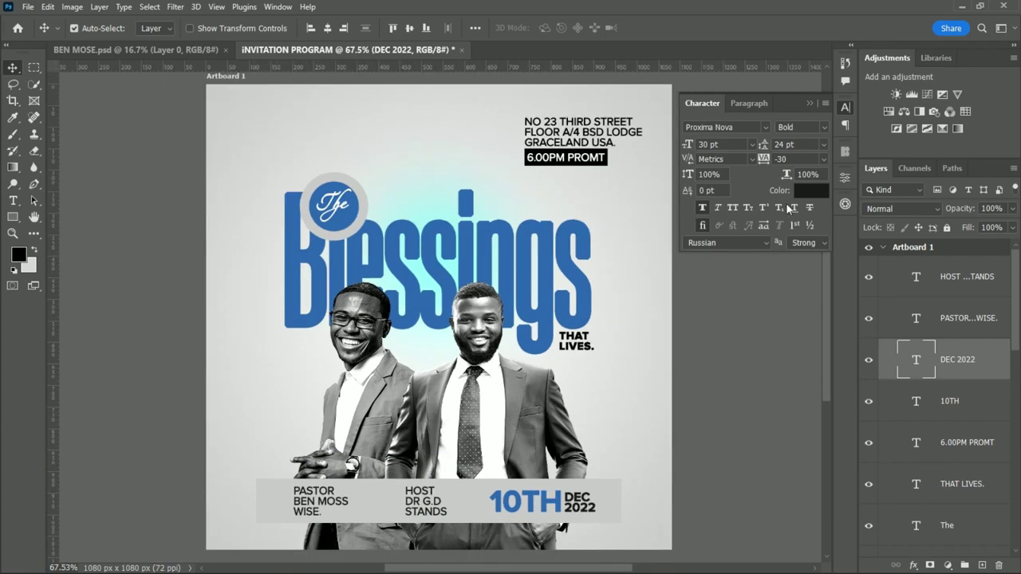
left_click(807, 102)
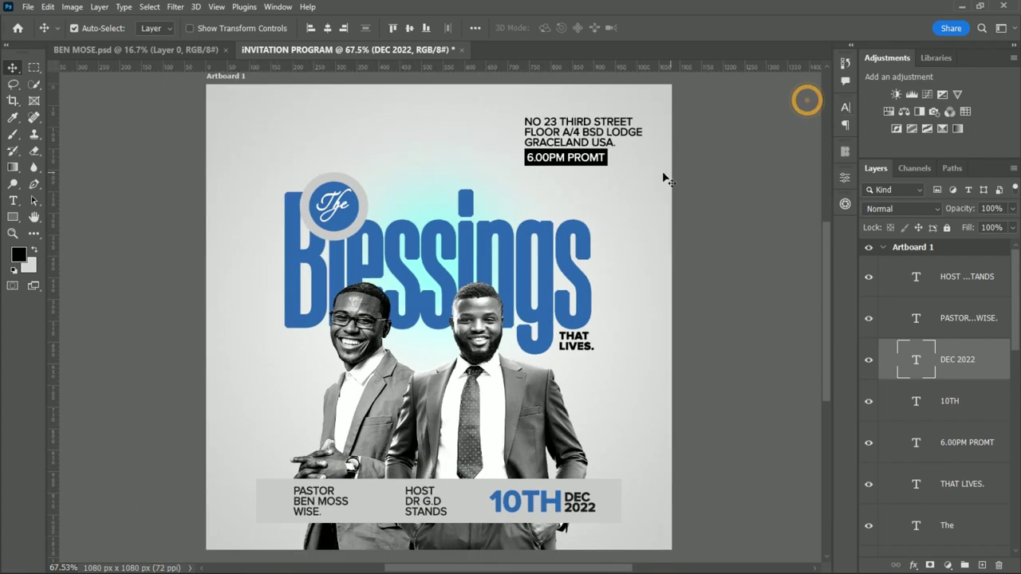
left_click(586, 126)
scroll(690, 270, "down", 1)
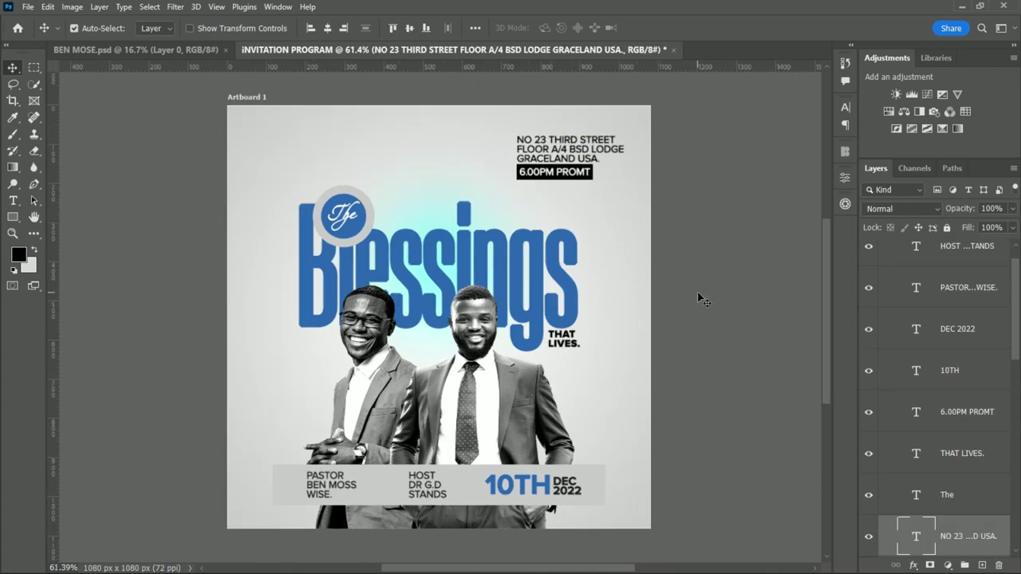
left_click(541, 257)
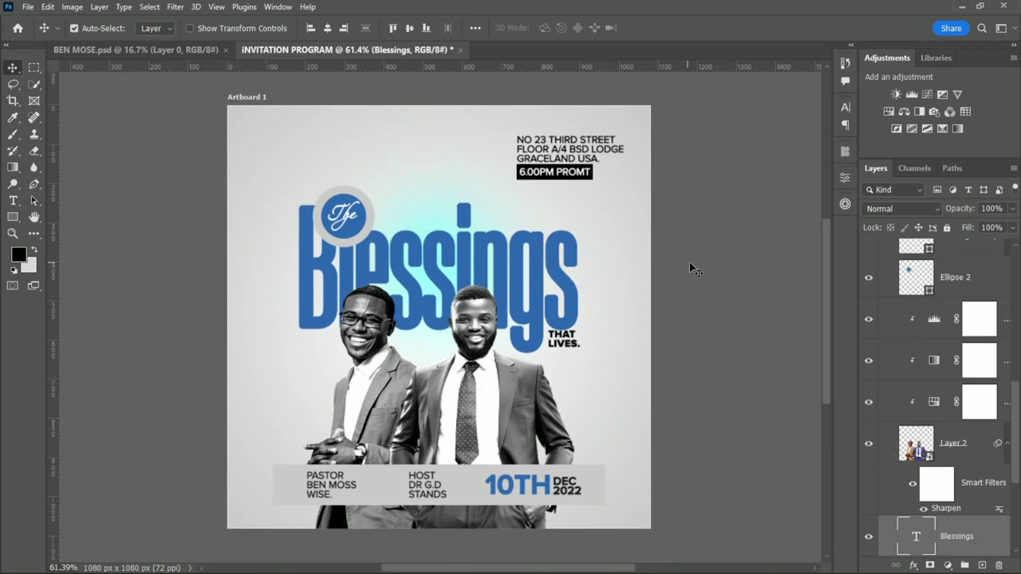
Free-transform the two men's photo, moving it slightly up and to the left
left_click(503, 398)
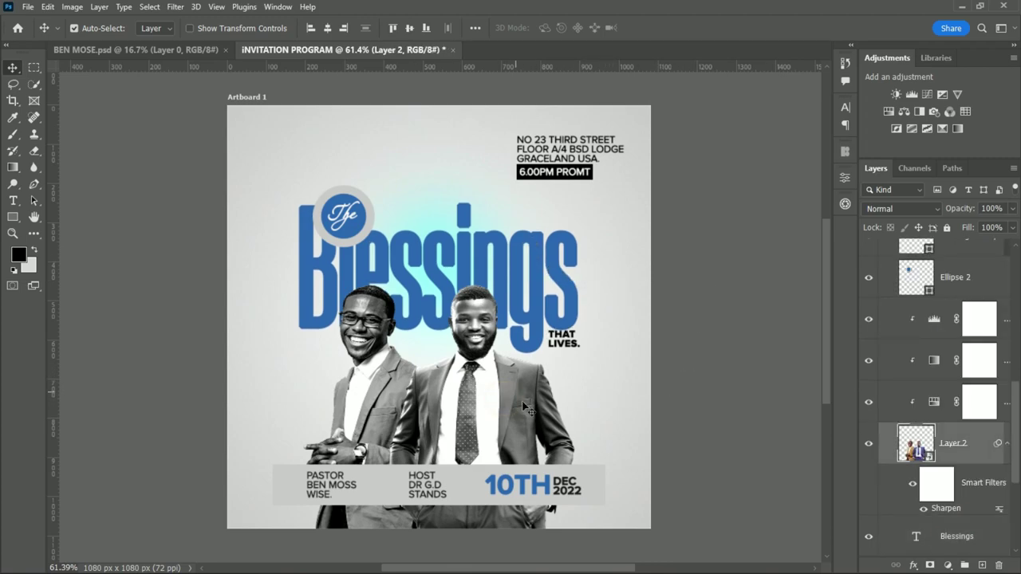
key("ctrl+t")
left_click(522, 230)
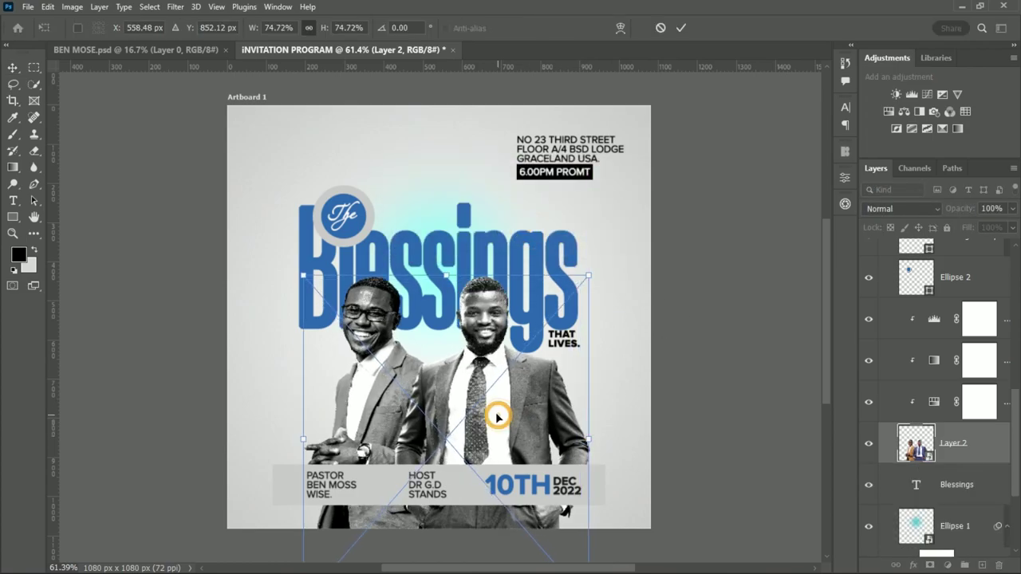
left_click_drag(499, 419, 490, 413)
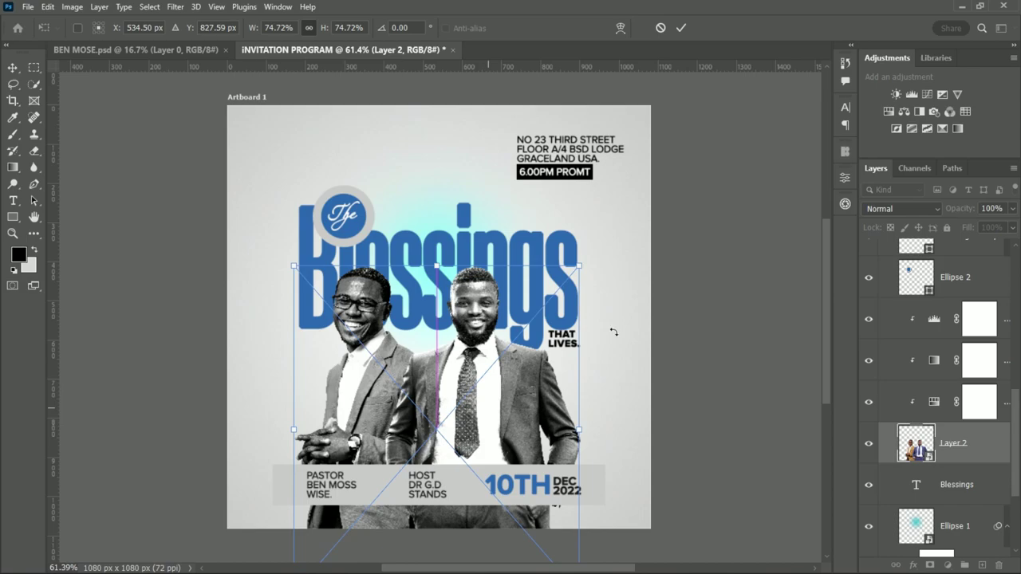
left_click(680, 28)
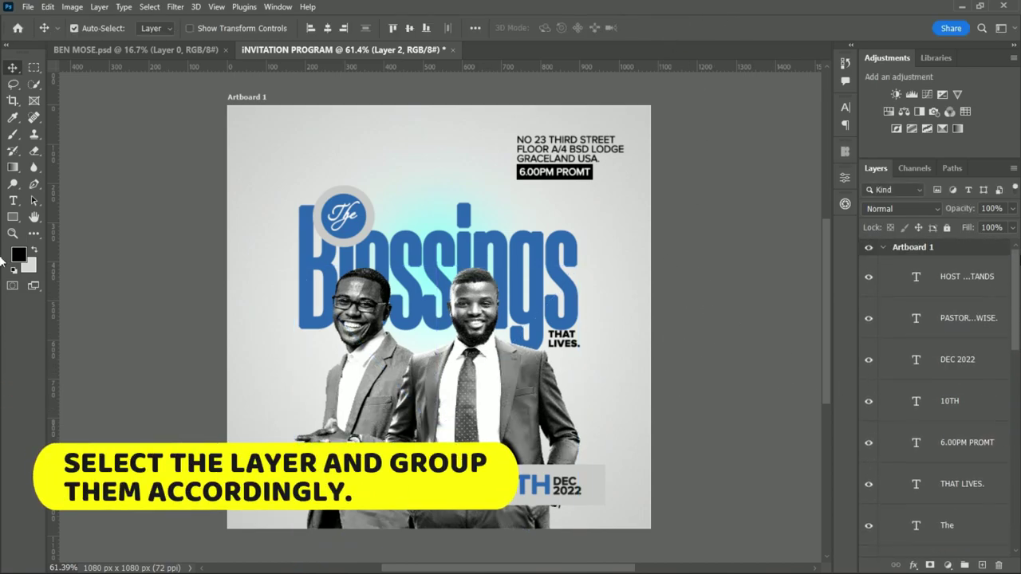
Group the text layers as 'Text' and the three shape layers as 'Shapes'
left_click_drag(1011, 309, 1015, 357)
key("ctrl+g")
double_click(931, 246)
type("Text")
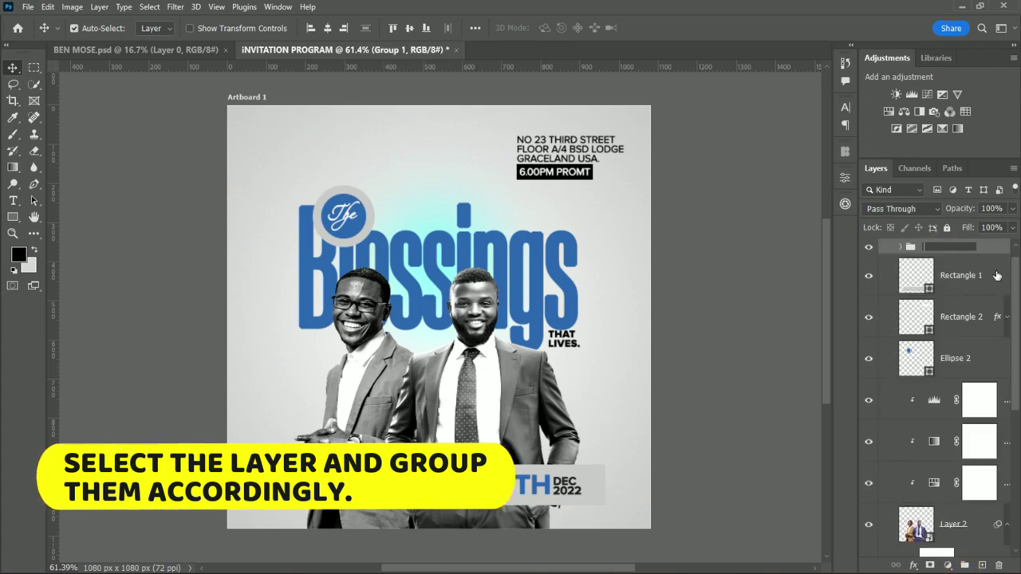
left_click(996, 275)
left_click(949, 358, "shift")
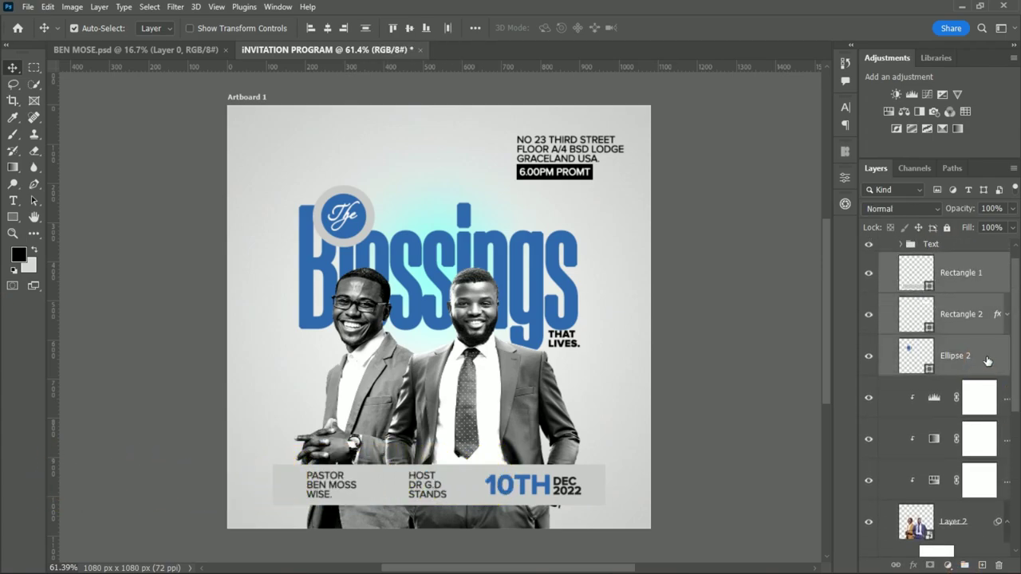
key("ctrl+g")
type("apes")
left_click(998, 267)
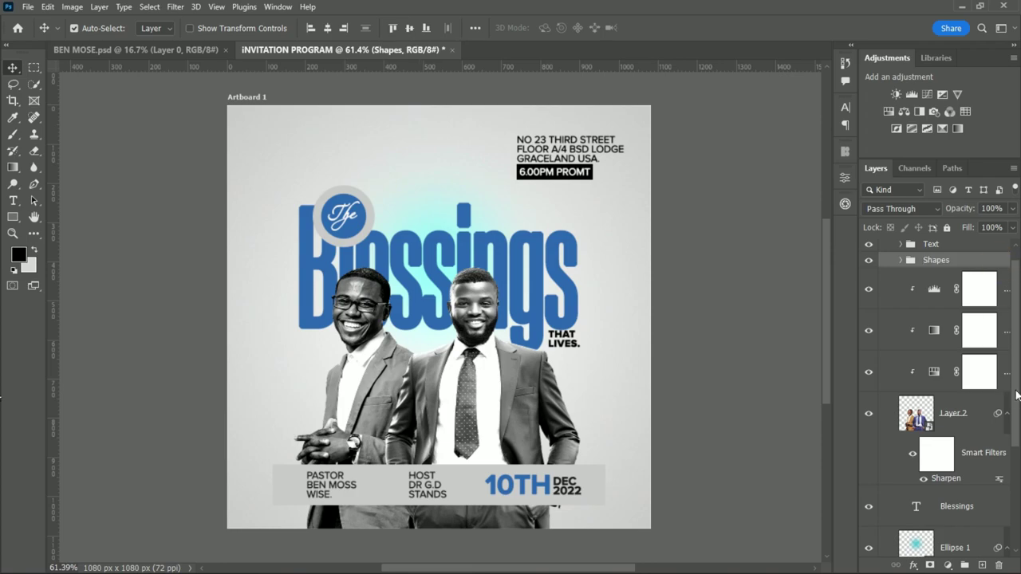
Group the men's photo with its adjustment layers as 'Design'
scroll(1018, 394, "down", 2)
left_click(1007, 351)
left_click(950, 372)
left_click(957, 406, "shift")
scroll(1010, 343, "up", 2)
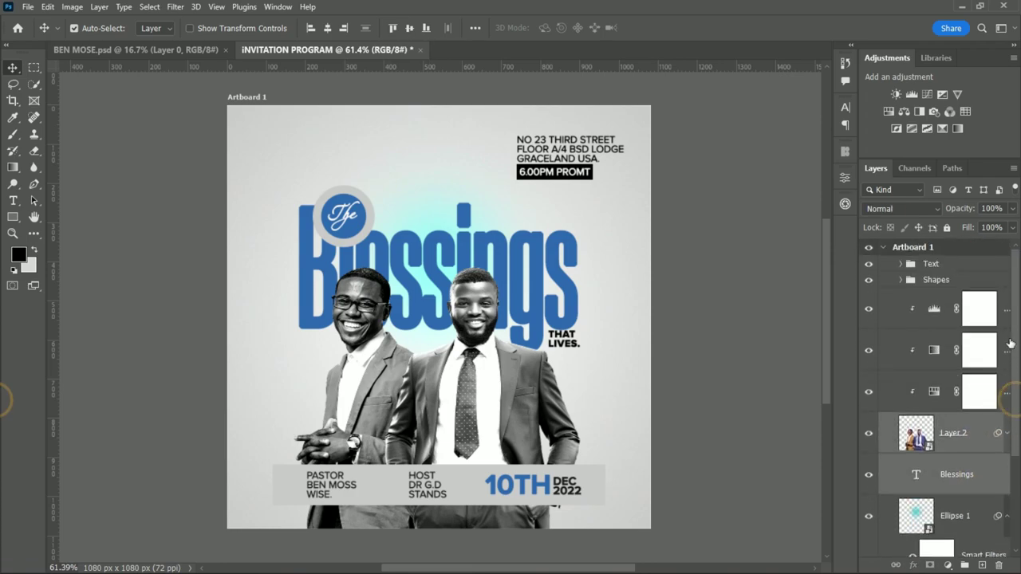
left_click_drag(949, 432, 965, 565)
double_click(931, 296)
type("Design")
left_click(957, 324)
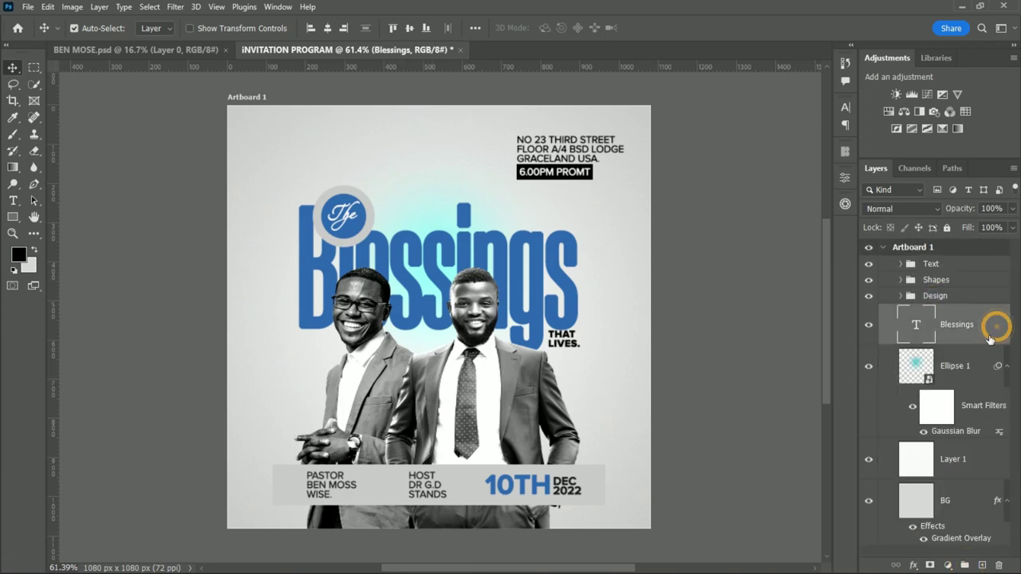
Group Blessings, Ellipse 1 and Layer 1 as 'Element'
left_click(953, 459, "shift")
left_click_drag(954, 459, 965, 565)
double_click(937, 312)
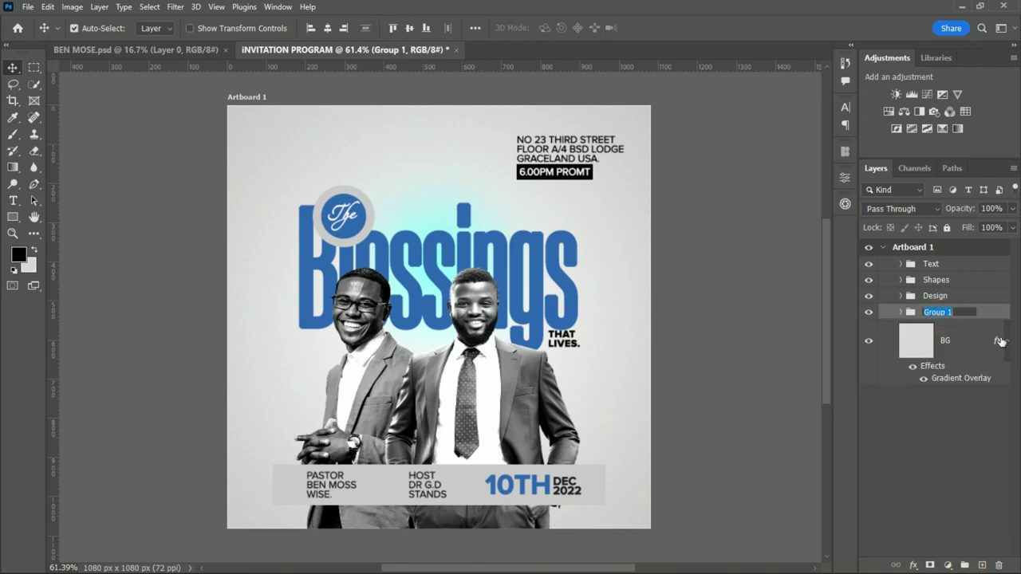
type("Element")
key("Return")
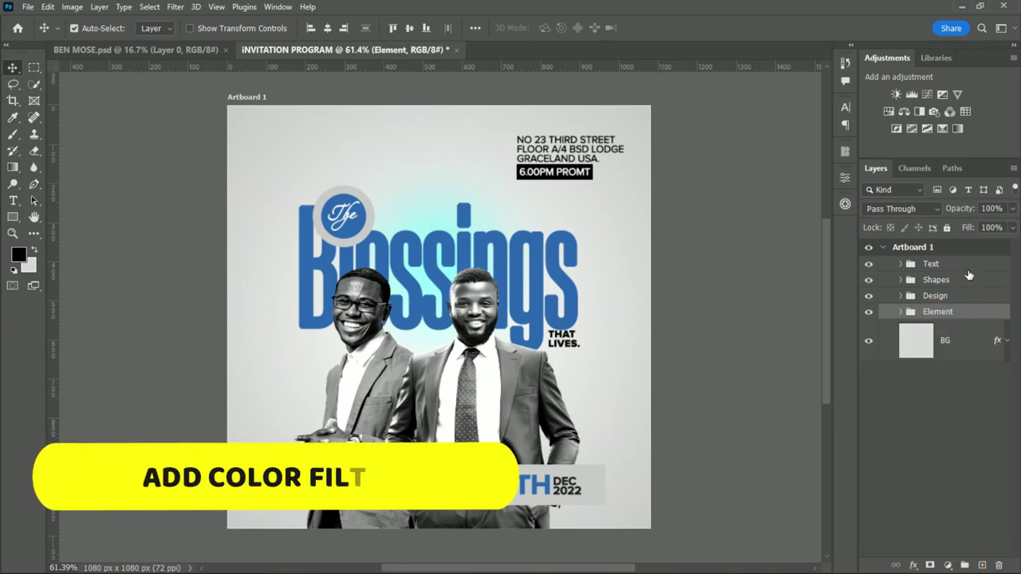
left_click(969, 264)
Add a Photo Filter adjustment using Cooling Filter (LBB) at 6% density
left_click(948, 565)
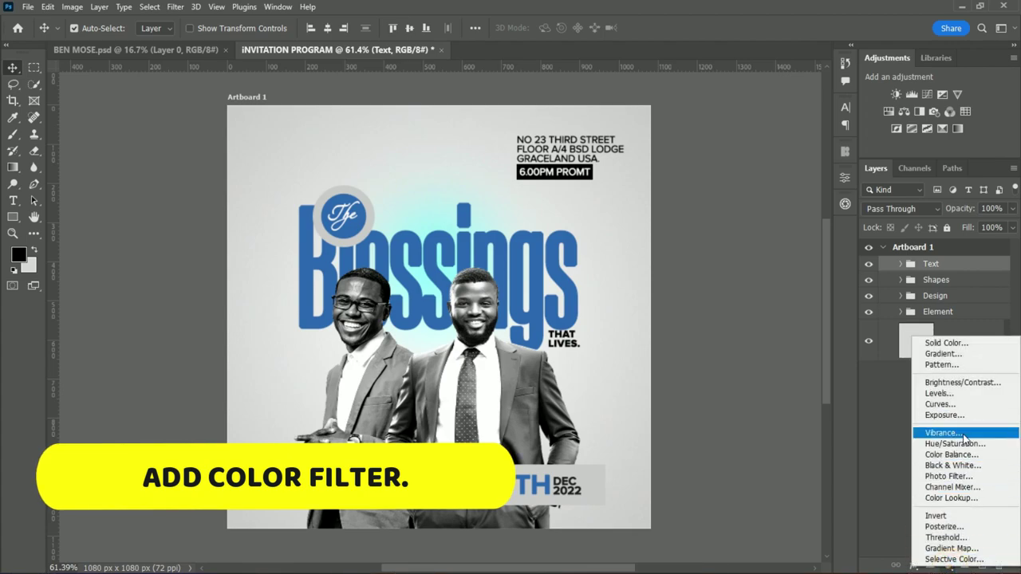
left_click(948, 476)
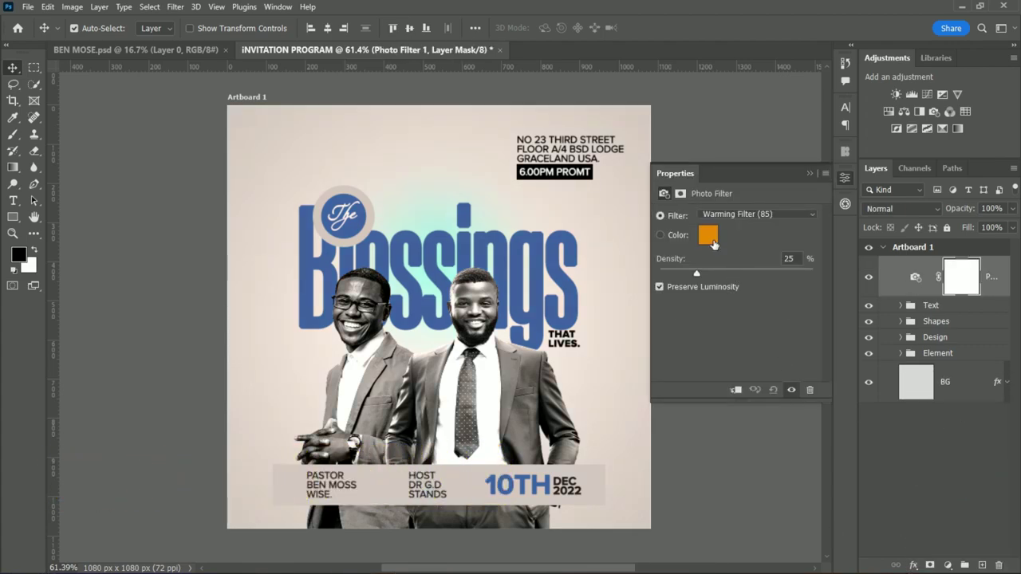
left_click(804, 223)
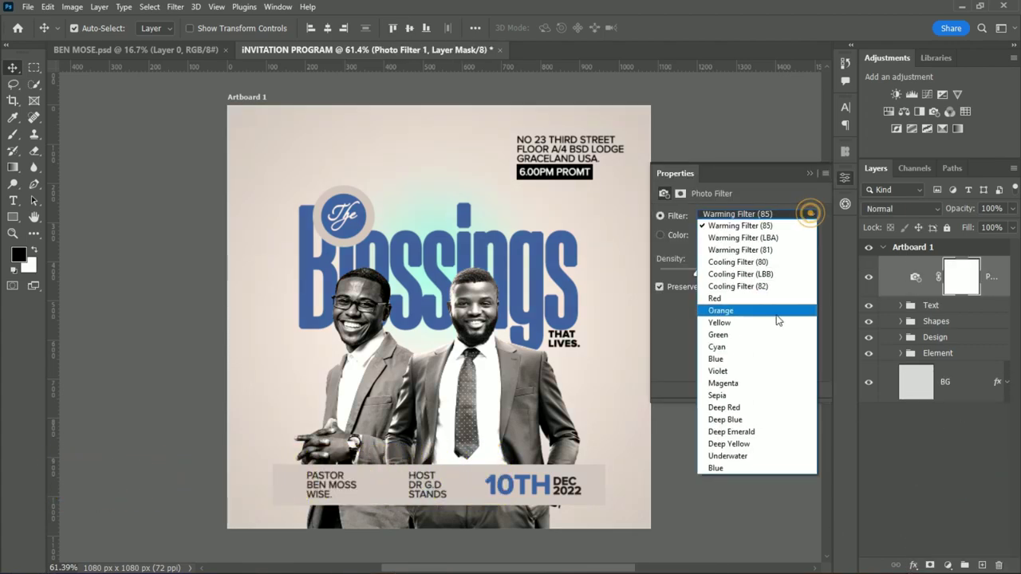
left_click(758, 272)
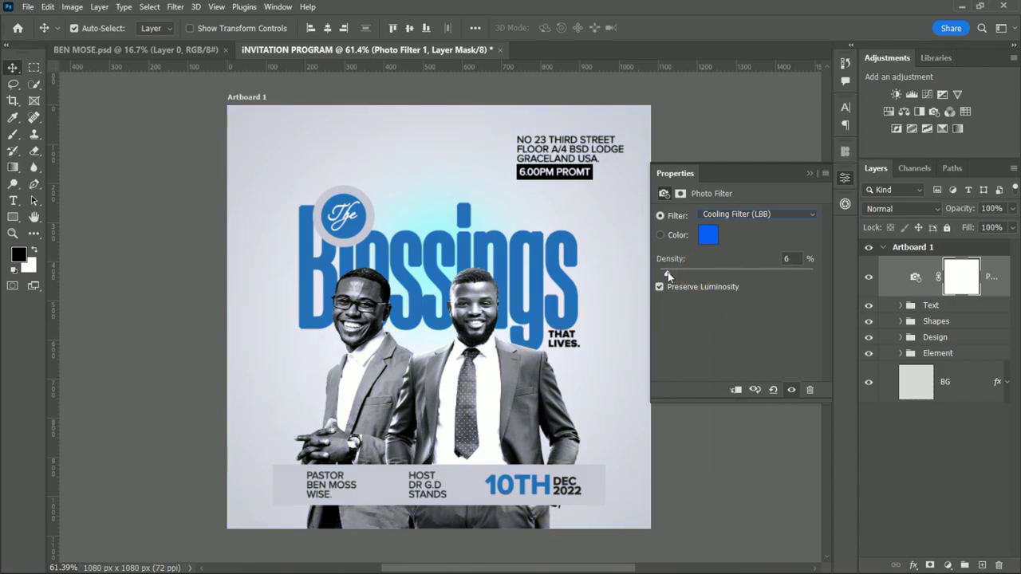
left_click_drag(670, 275, 664, 275)
left_click(809, 173)
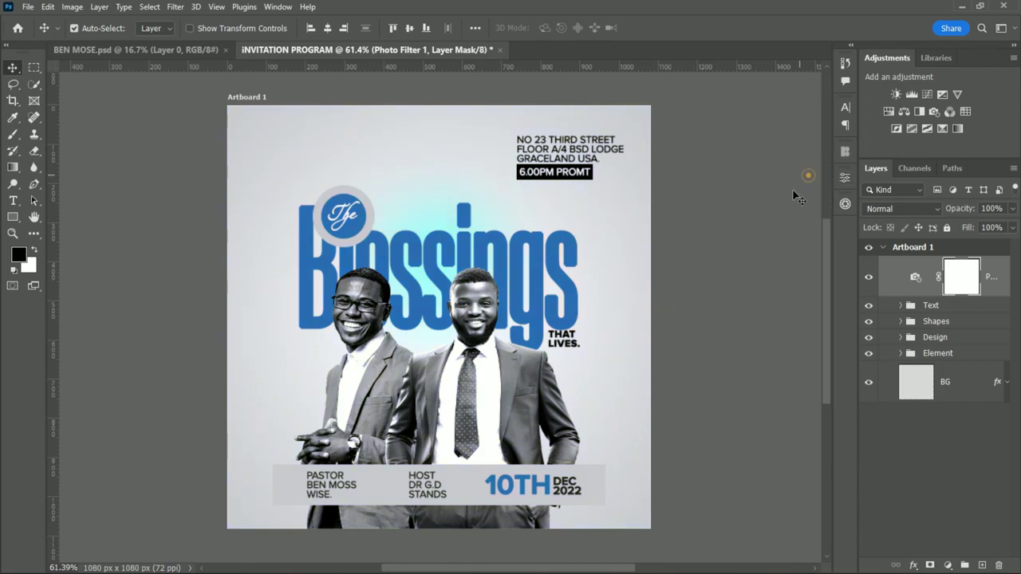
left_click(869, 277)
Lower Gradient Map 1 in the Design group to about 37% opacity
scroll(526, 380, "up", 2)
left_click(496, 380)
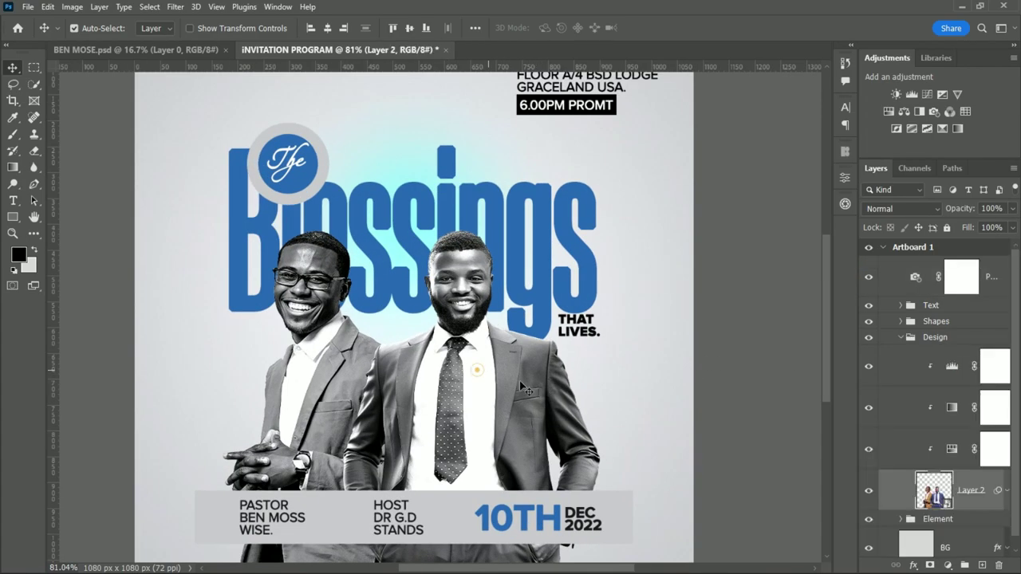
left_click(901, 412)
left_click(1011, 208)
left_click_drag(1012, 224, 981, 228)
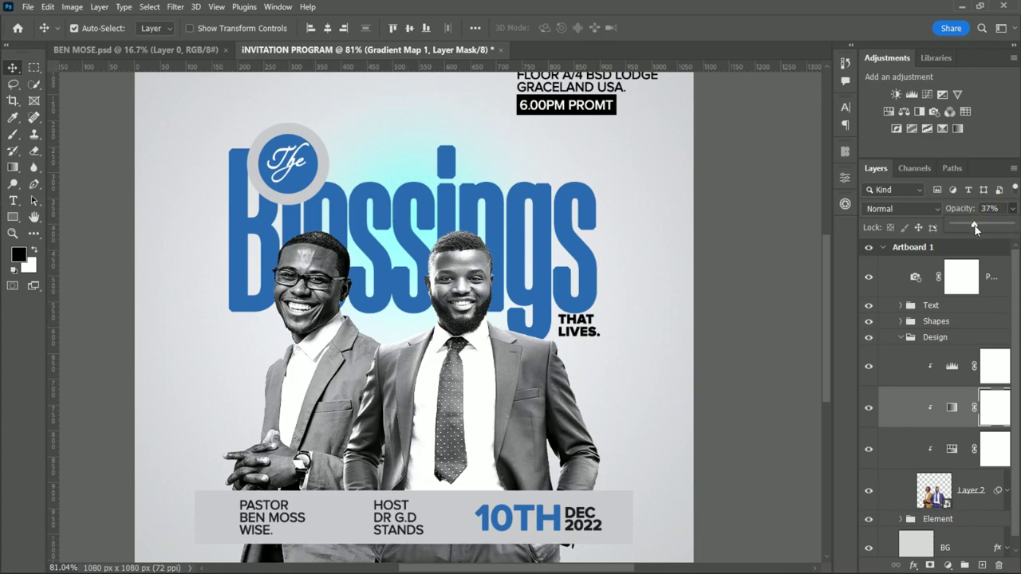
left_click(901, 337)
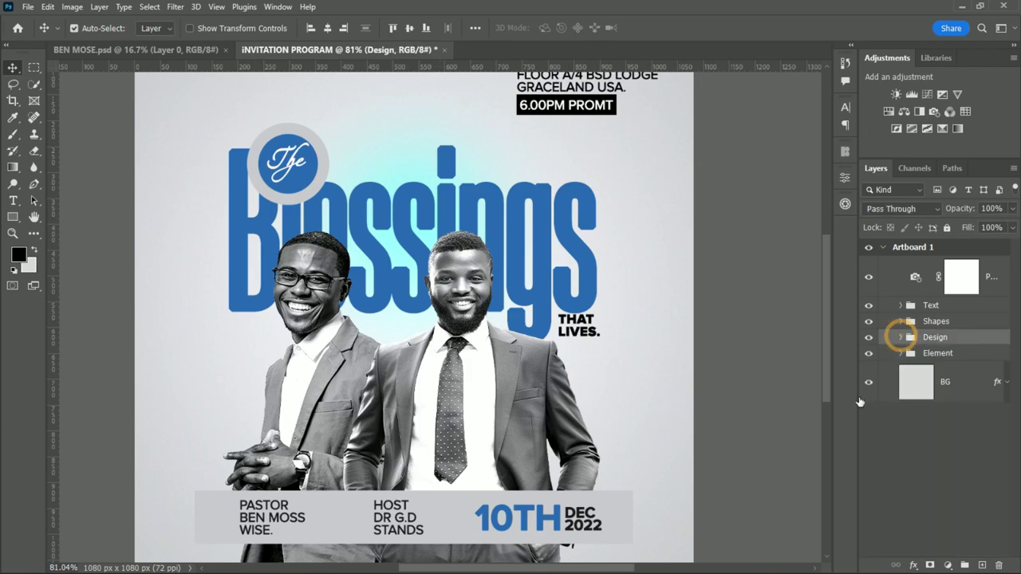
Change the pasteboard colour around the artboard to black
scroll(590, 381, "down", 1)
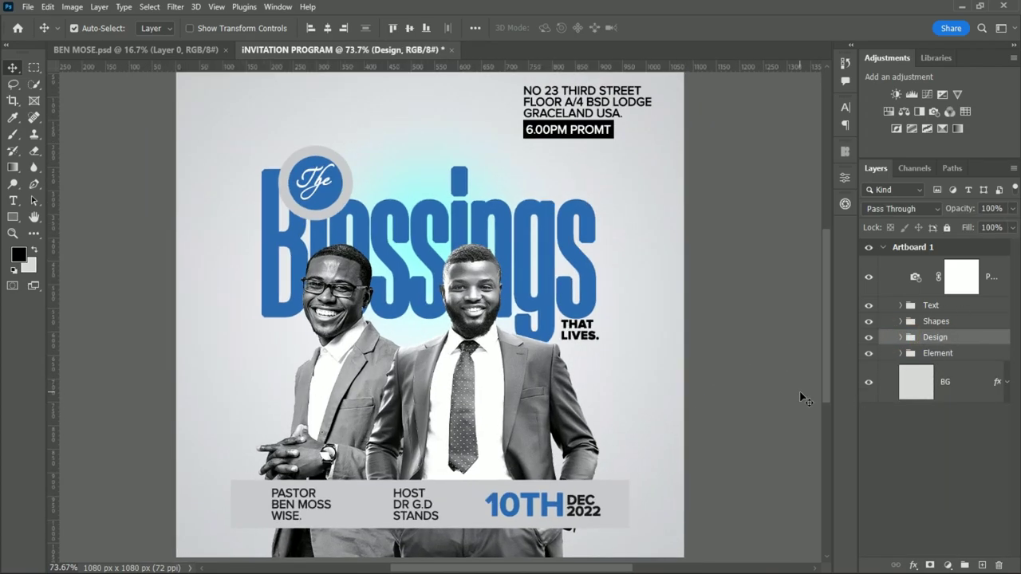
right_click(753, 347)
left_click(770, 393)
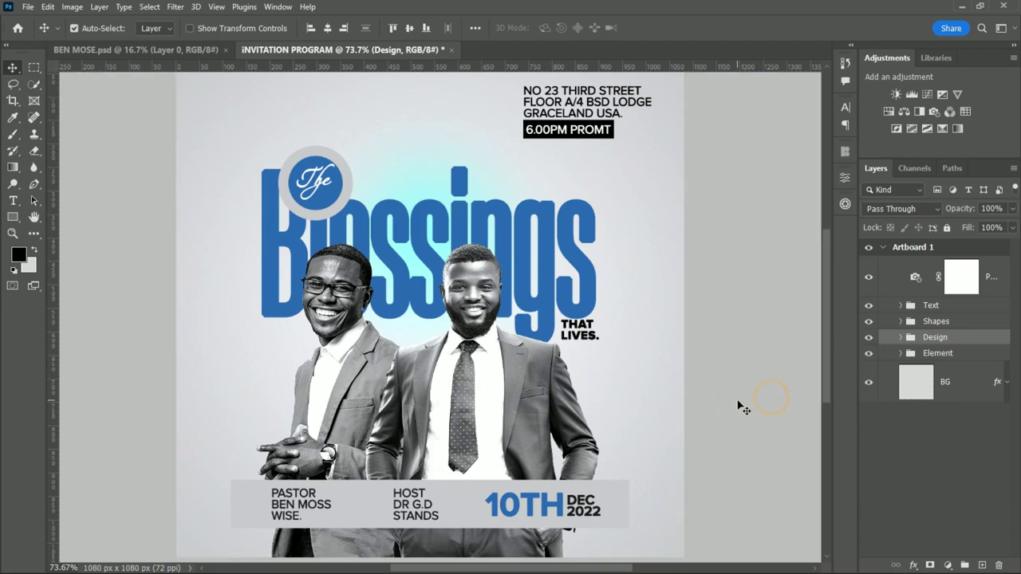
right_click(754, 328)
left_click(762, 350)
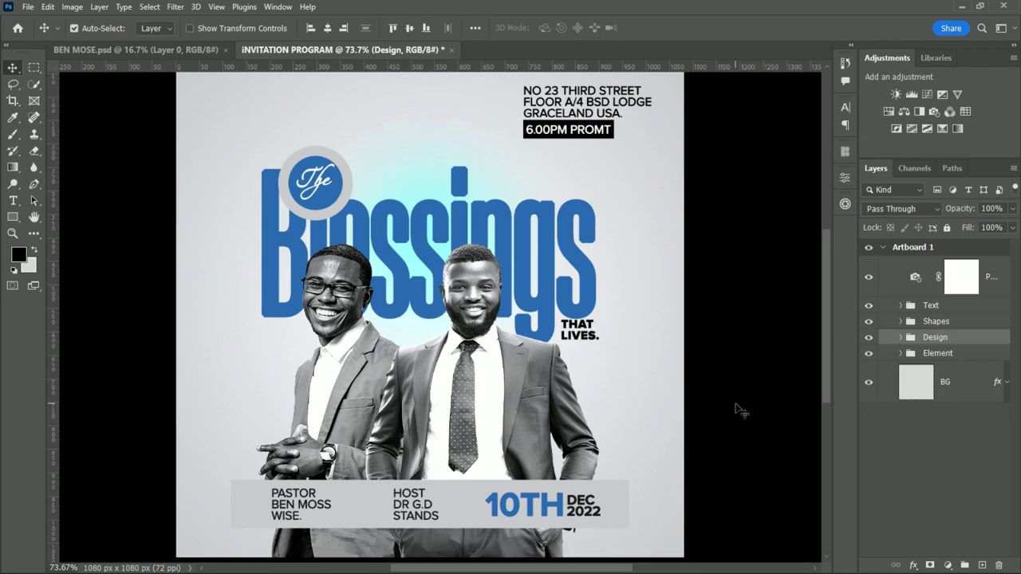